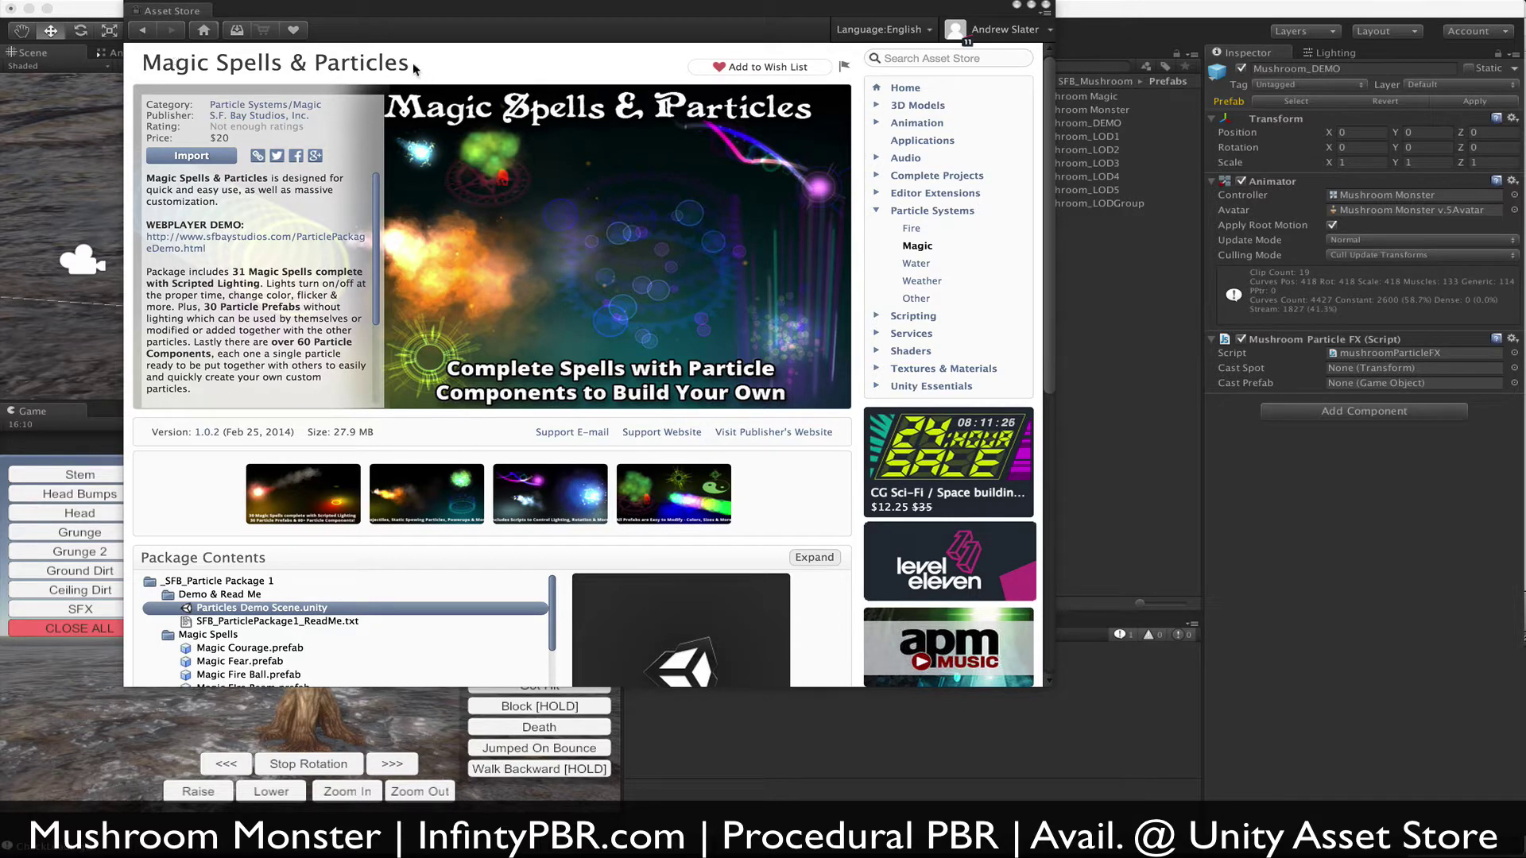
Add the Mushroom Magic prefab to the scene, frame it, and expand its child effects.
scroll(292, 328, "down", 5)
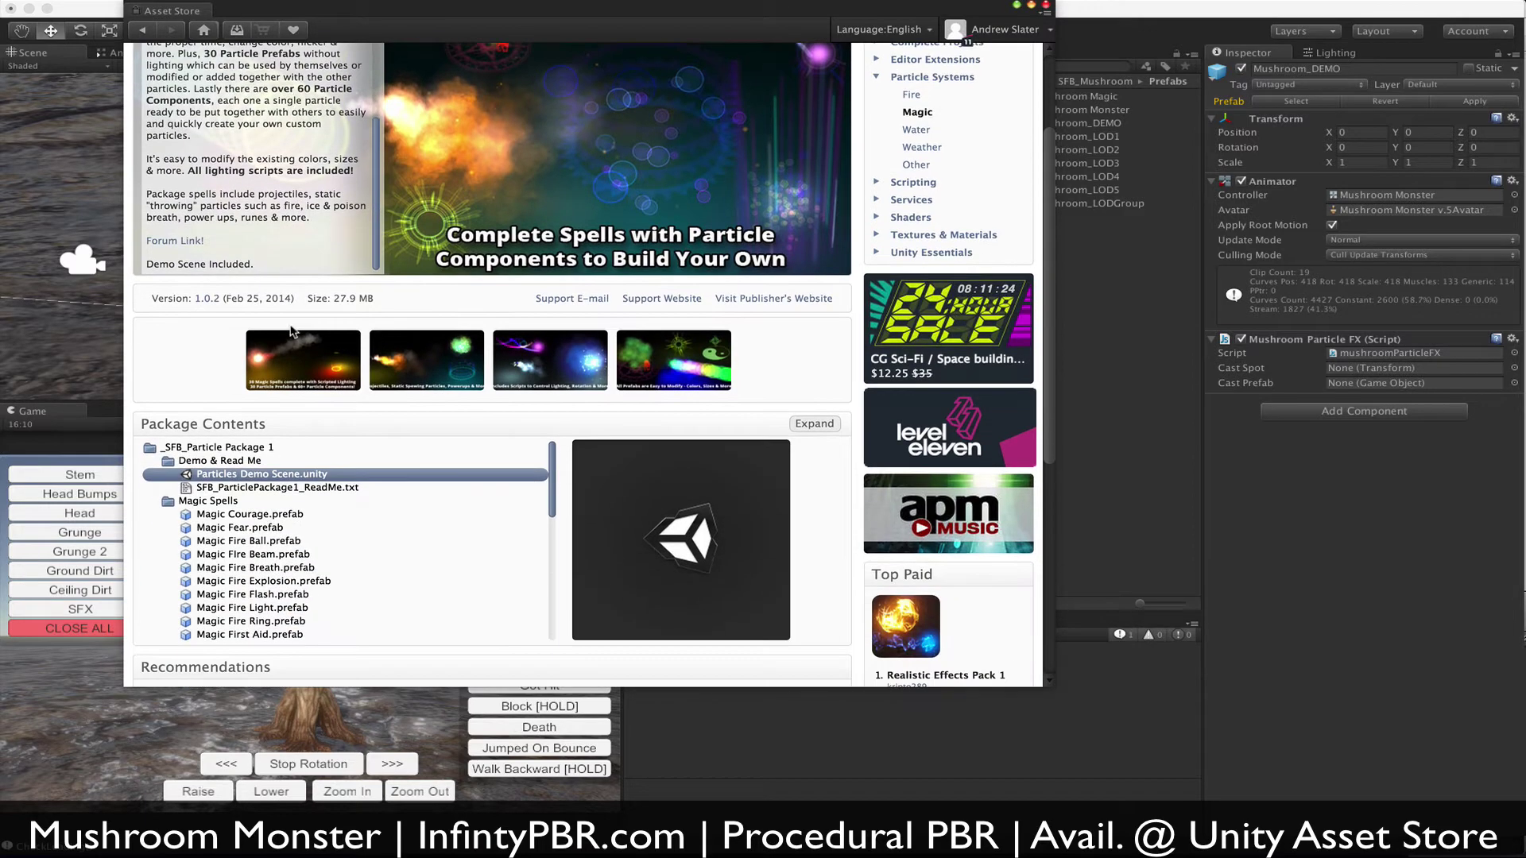
scroll(368, 353, "up", 5)
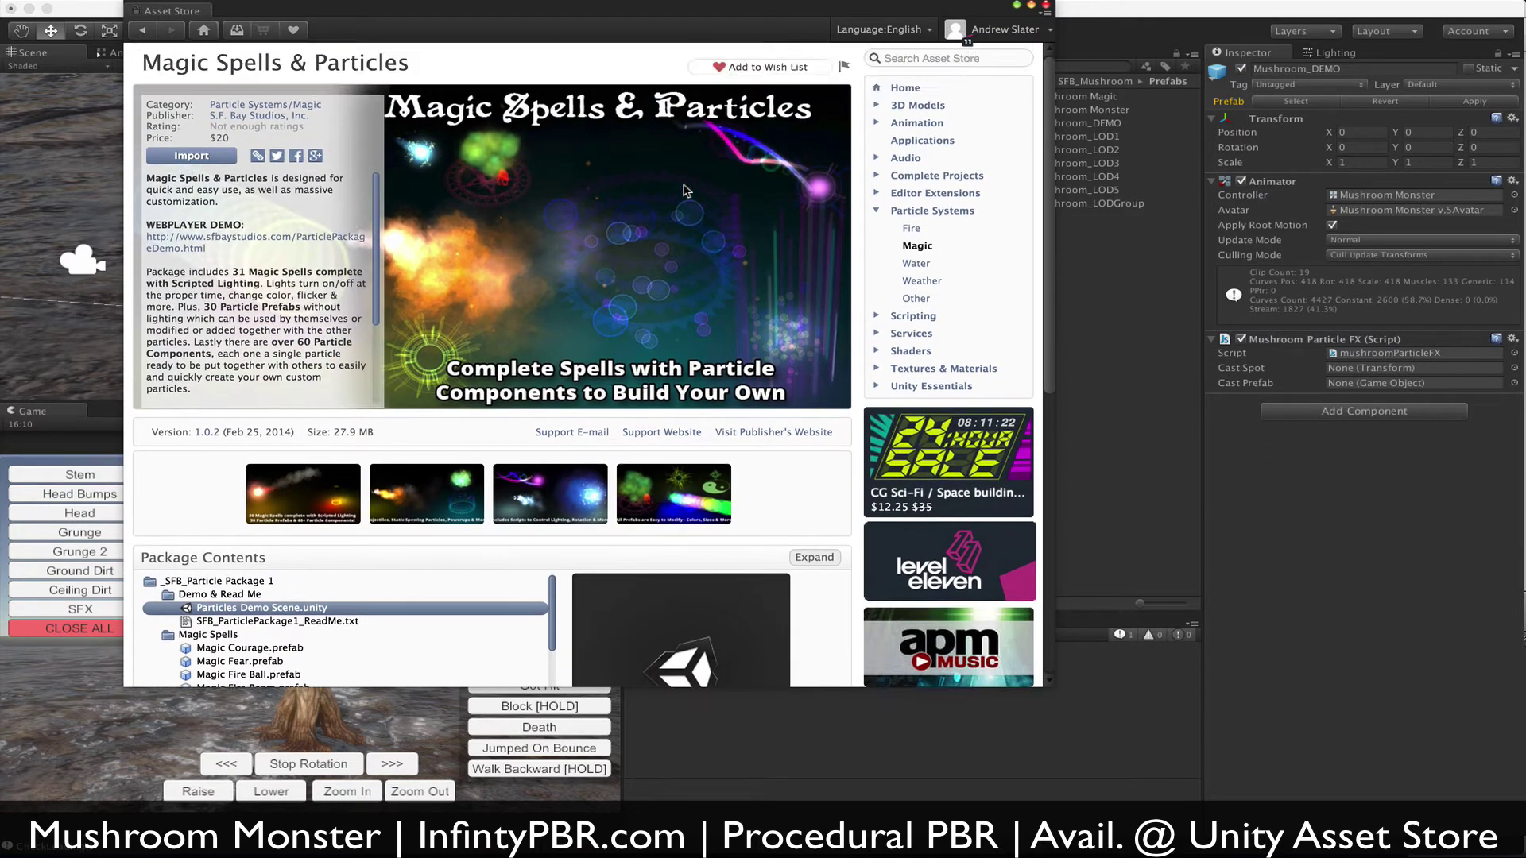
left_click(1046, 5)
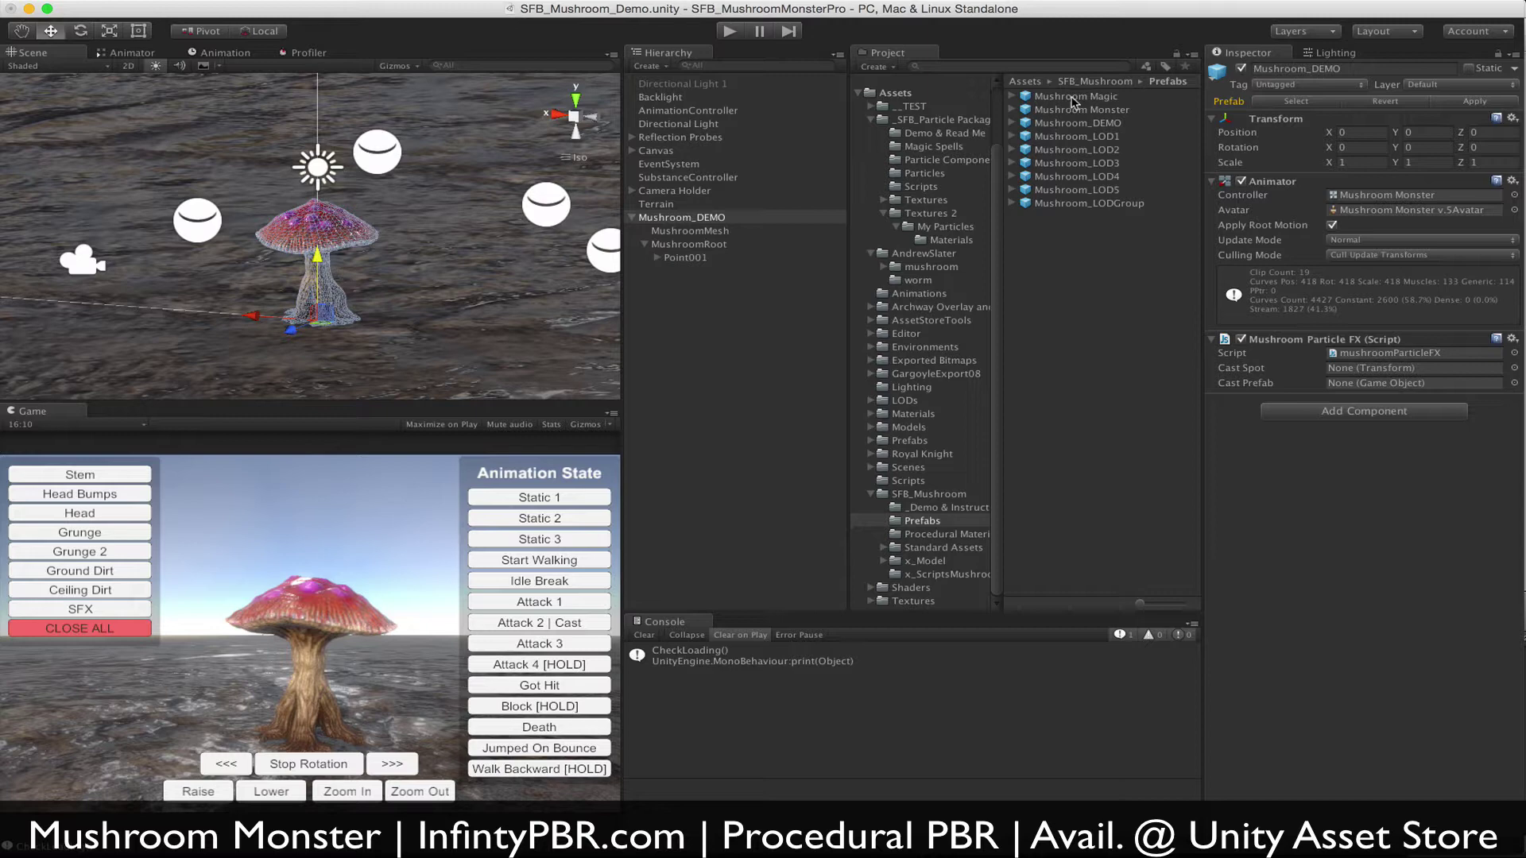
left_click_drag(1078, 103, 715, 368)
key("f")
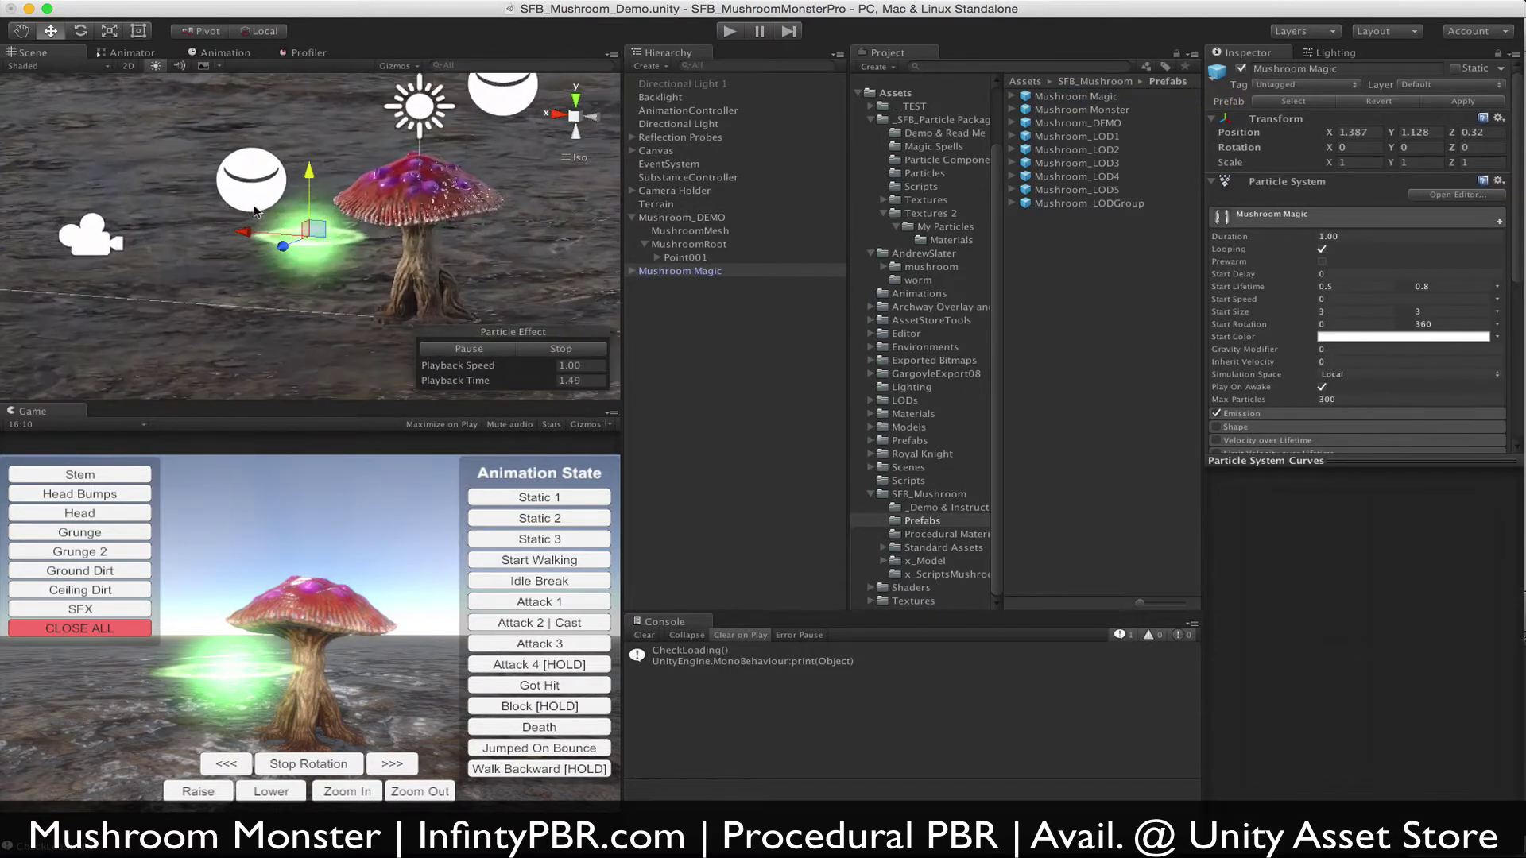
left_click(265, 208)
left_click(679, 271)
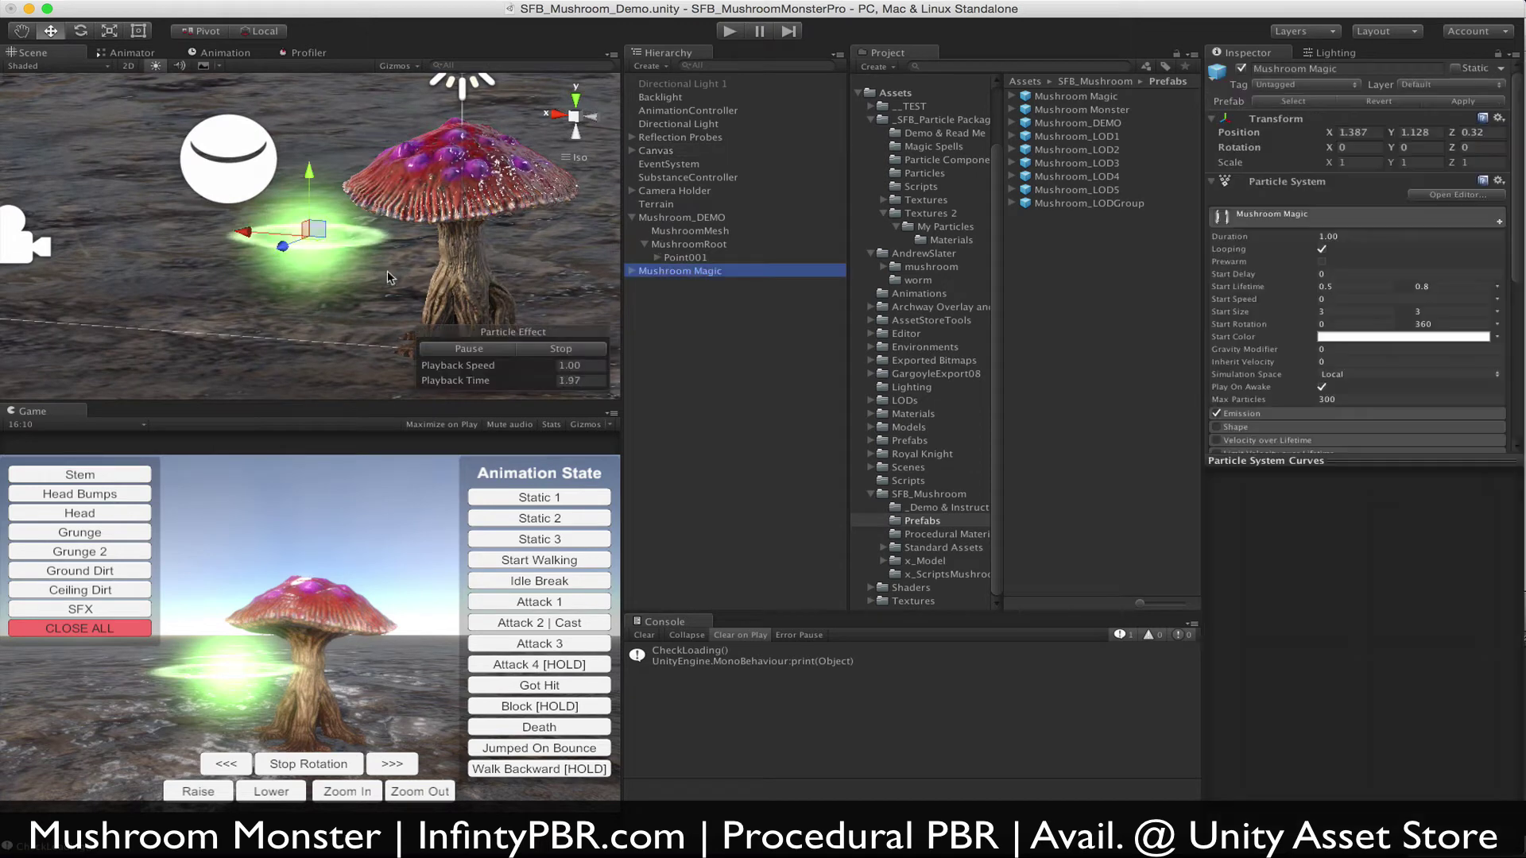
key("f")
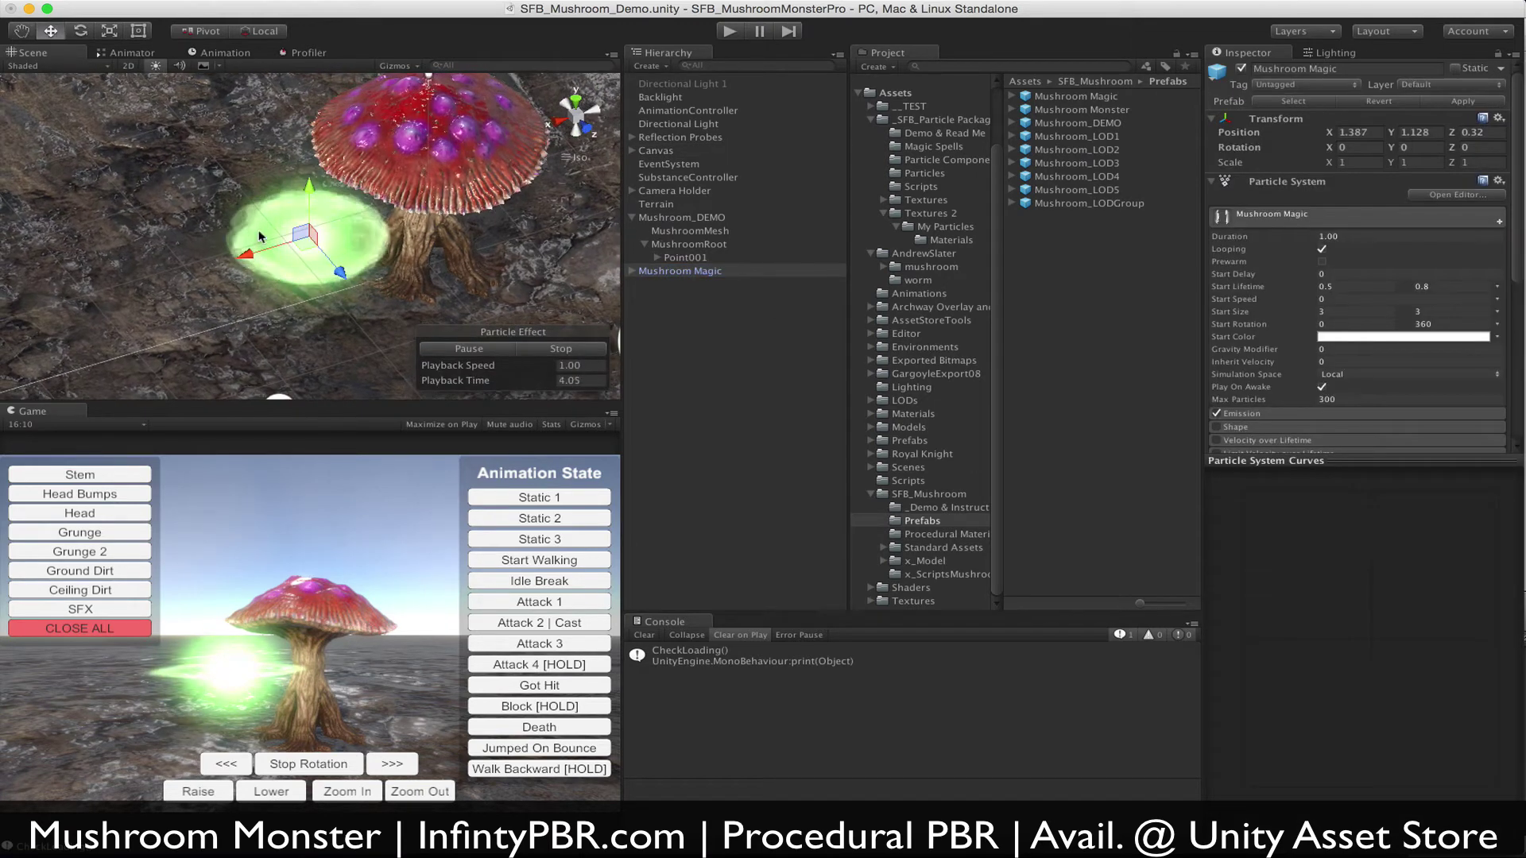
left_click(632, 271)
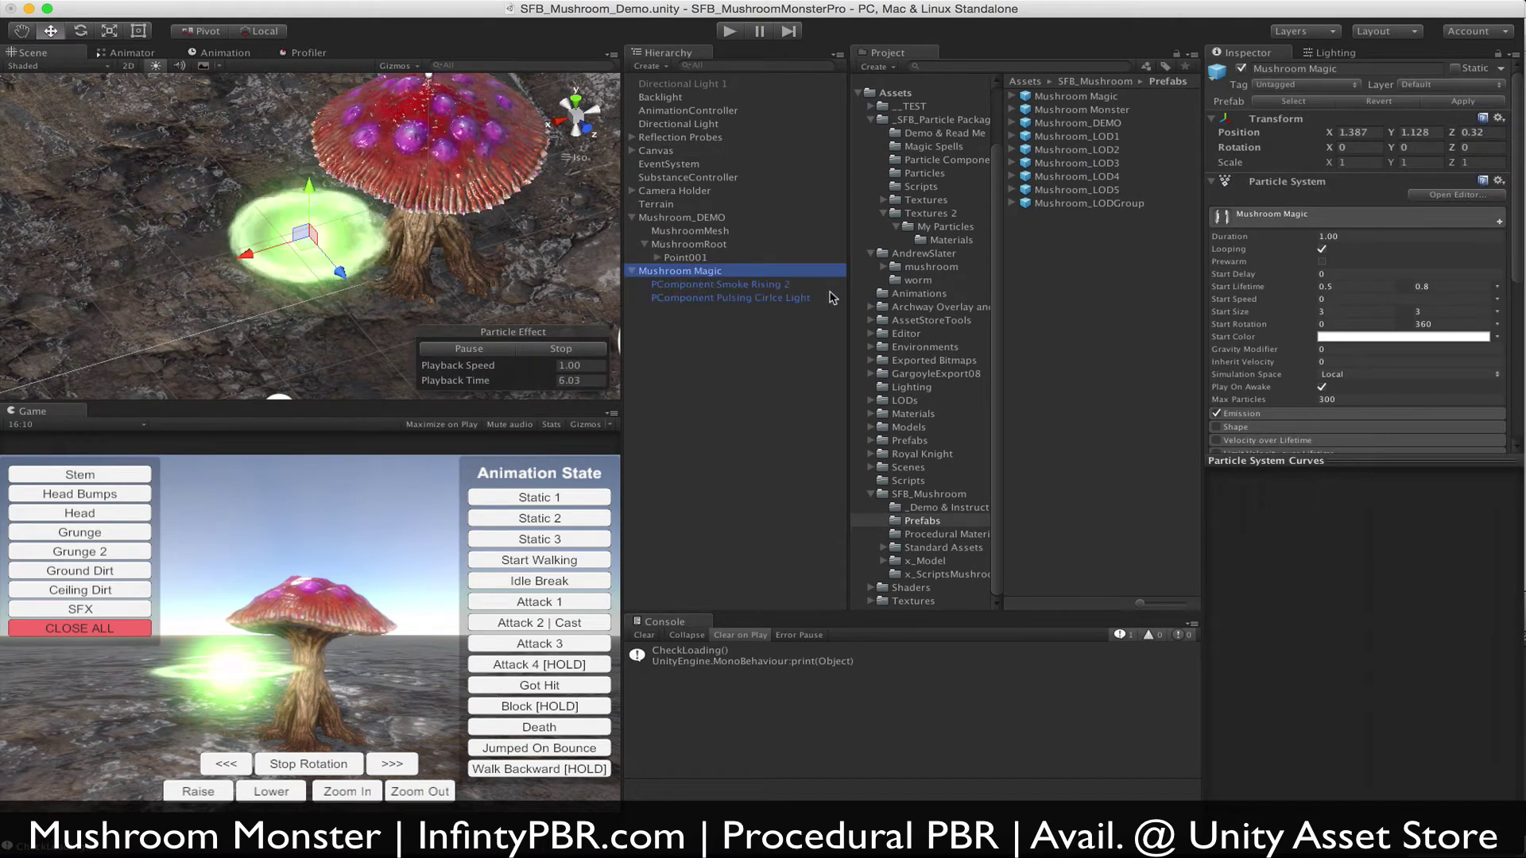
Inspect PComponent Smoke Rising 2's Emission settings and shift the emitter left to see its trail.
left_click(747, 286)
scroll(1329, 411, "down", 3)
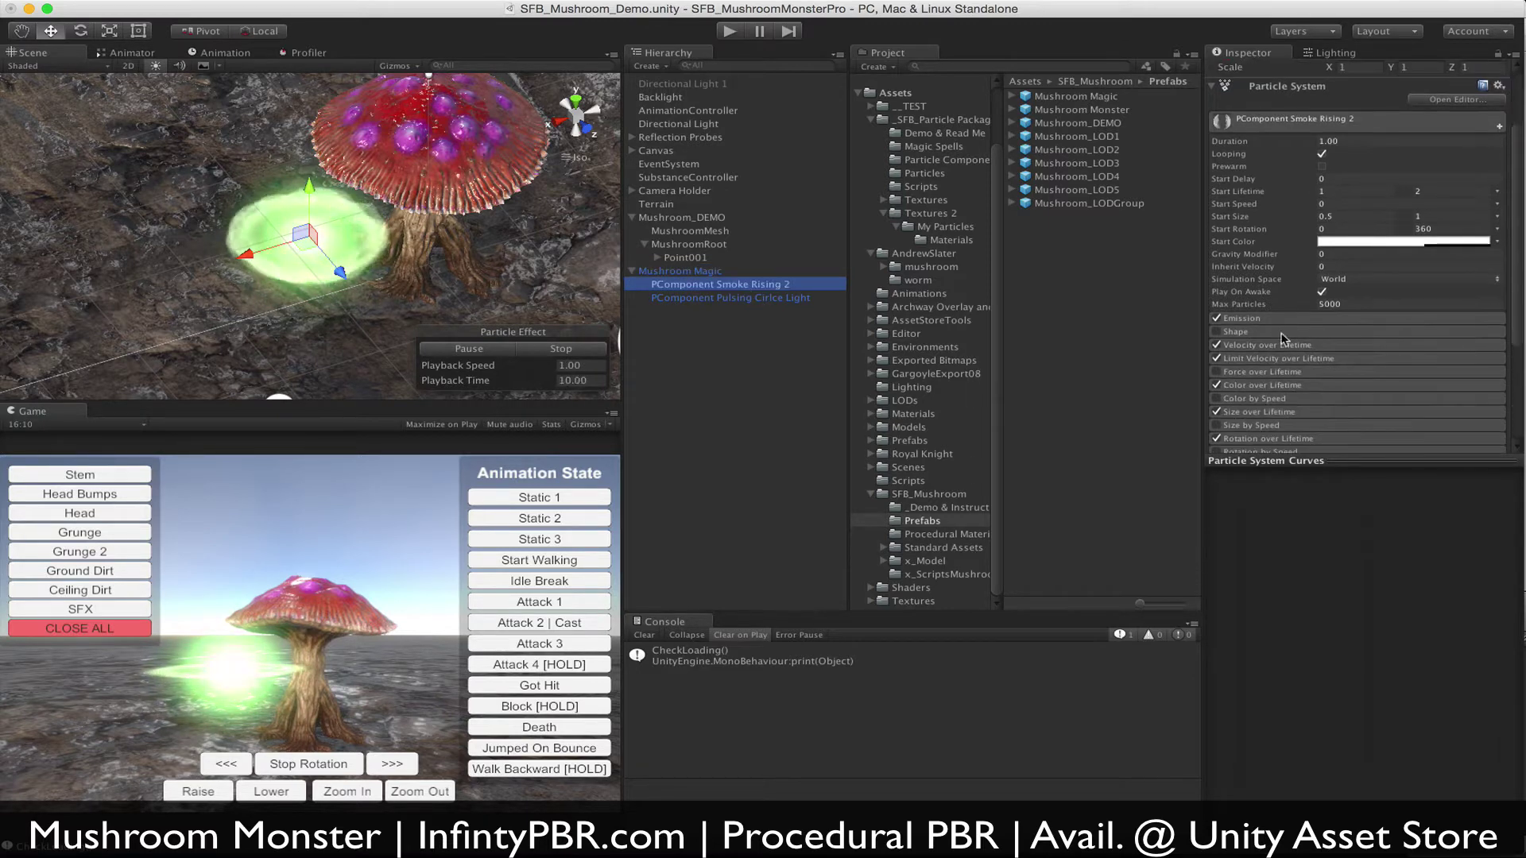
left_click(1282, 318)
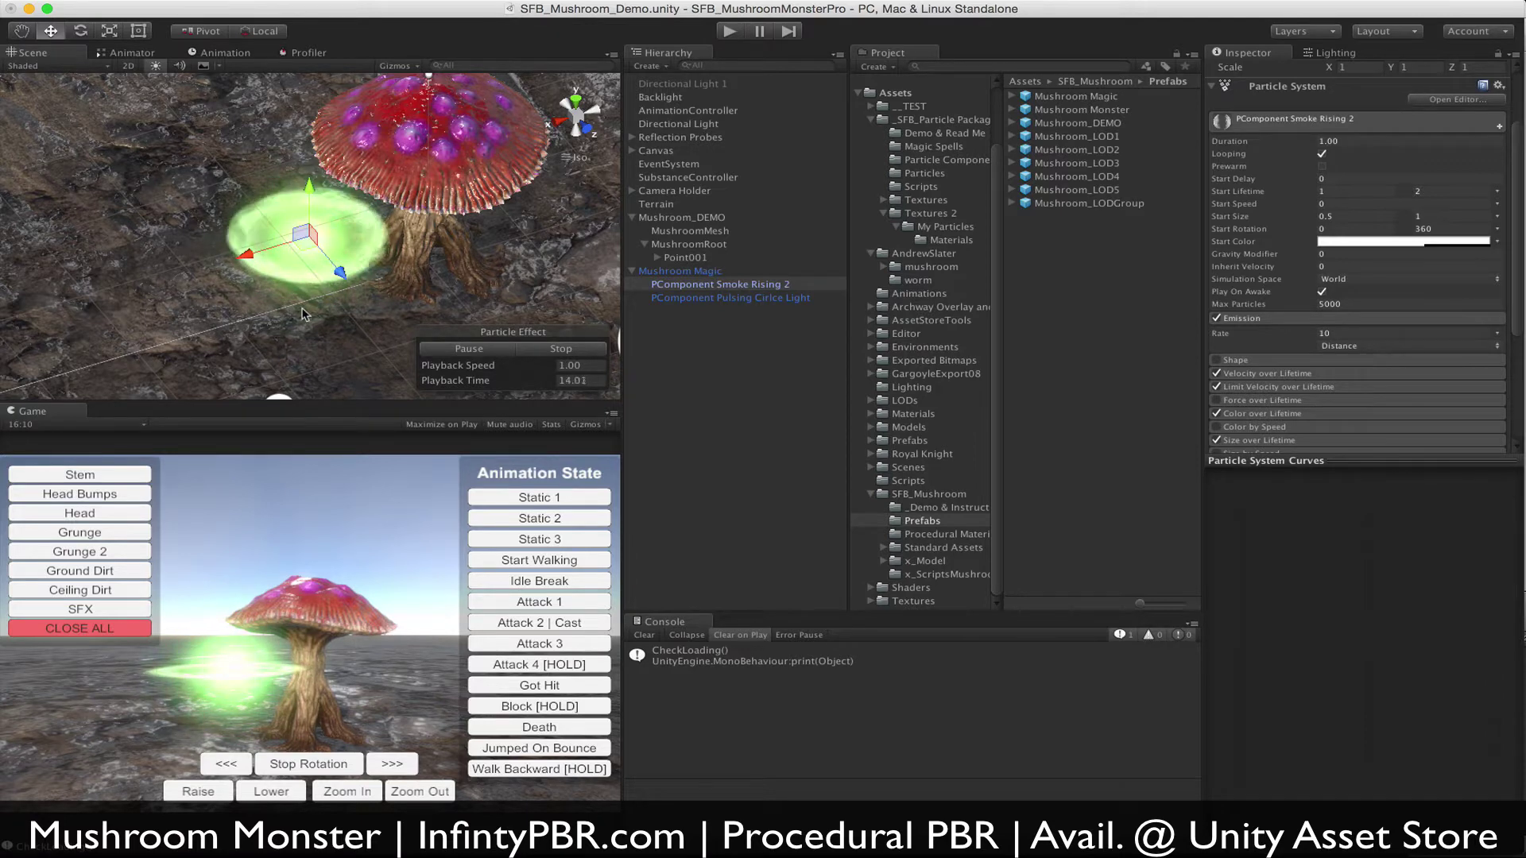
scroll(263, 254, "down", 3)
left_click_drag(262, 255, 493, 256)
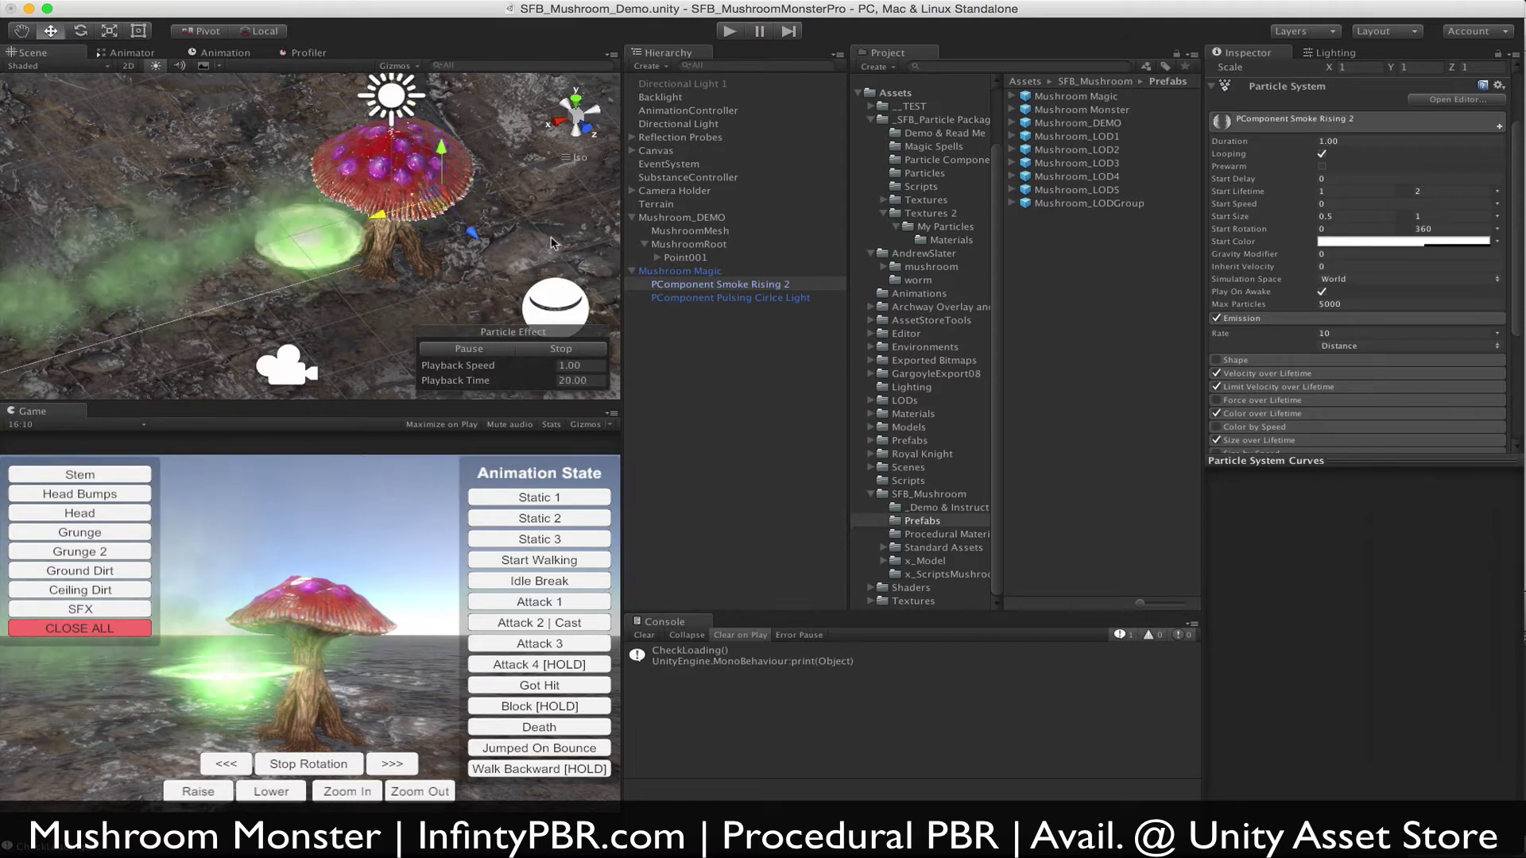
key("f")
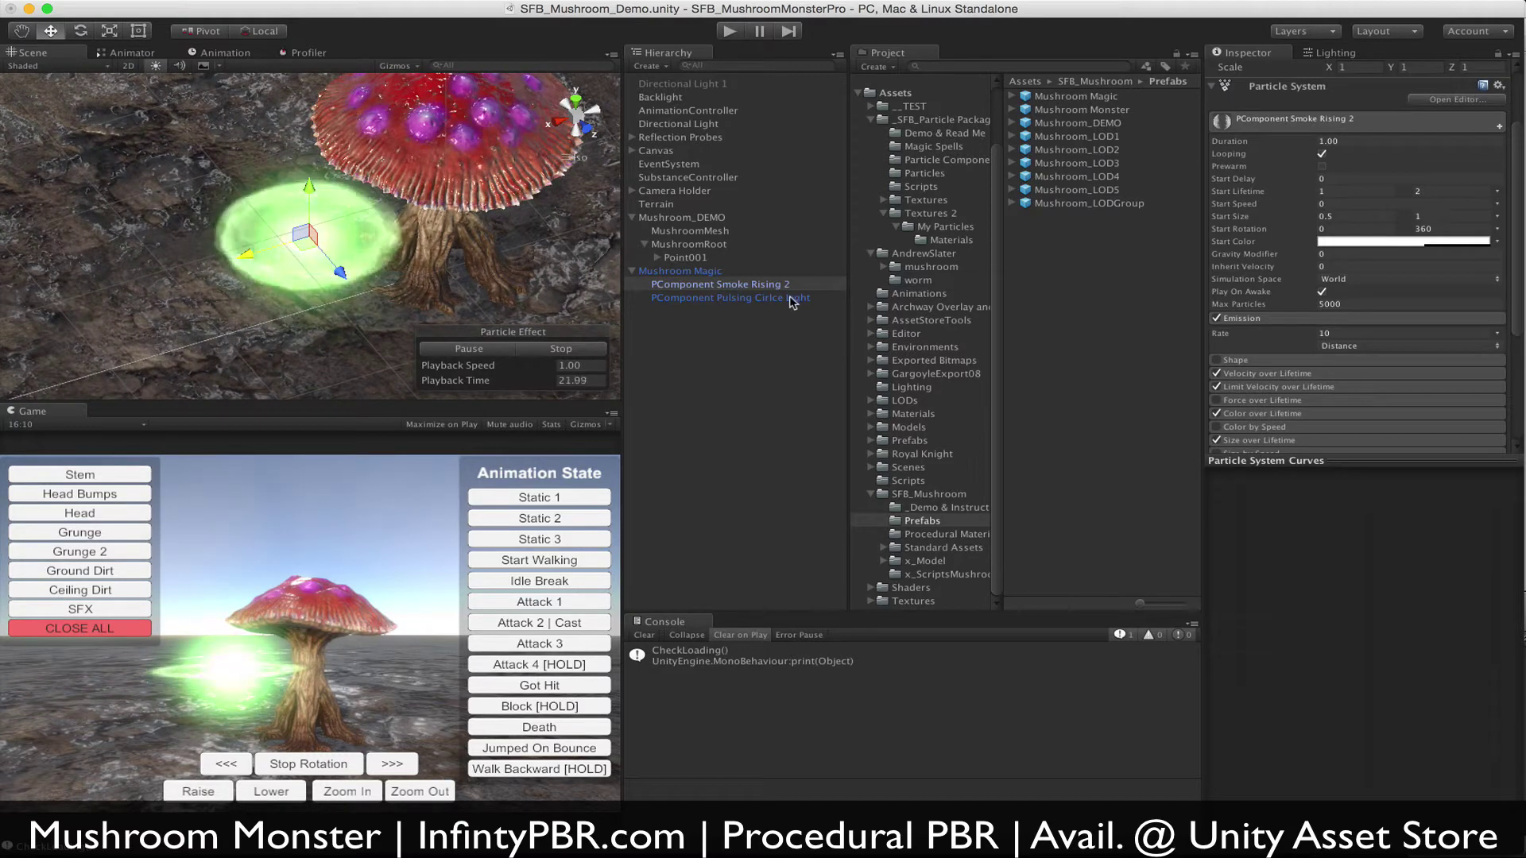
Try moving PComponent Pulsing Cirlce Light, undo it, and orbit to a low side view.
left_click(795, 297)
left_click_drag(248, 255, 69, 310)
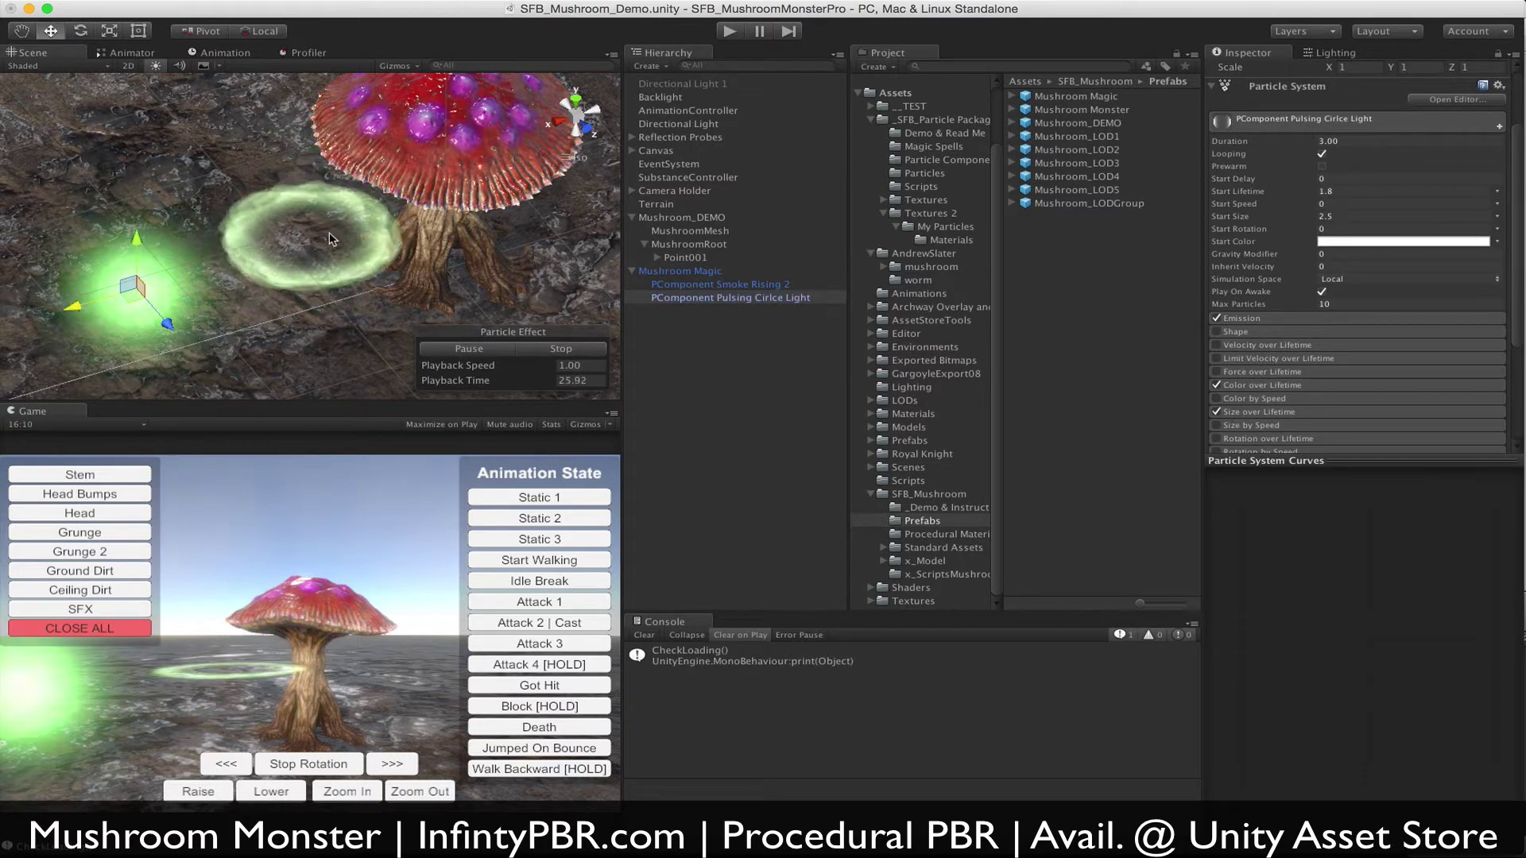
key("super+z")
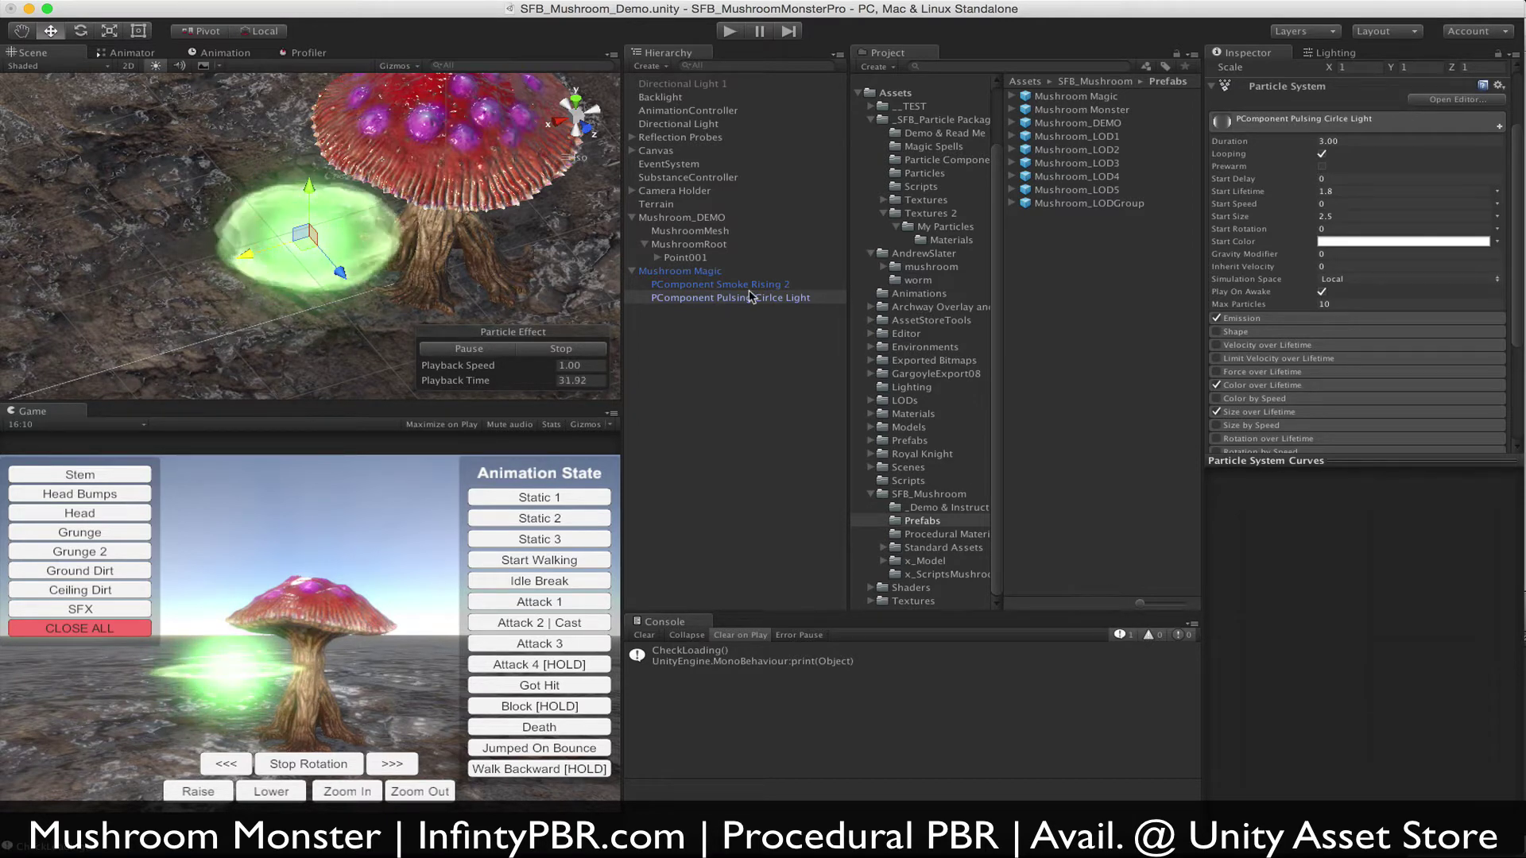
left_click_drag(340, 310, 445, 302, "alt")
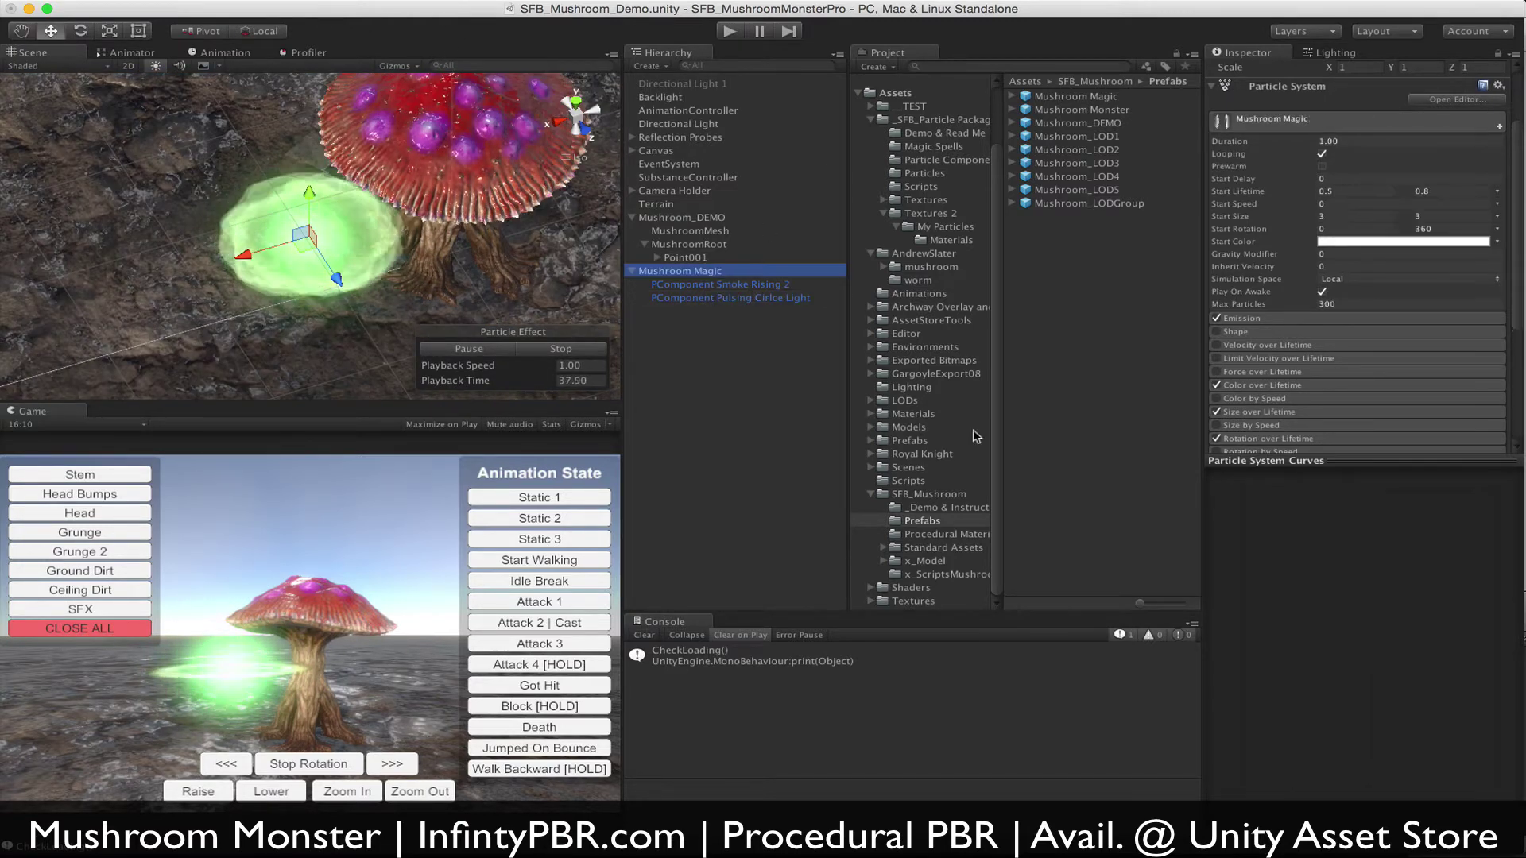
Delete Mushroom Magic from the scene and view Mushroom_DEMO from directly above.
right_click(697, 272)
left_click(767, 357)
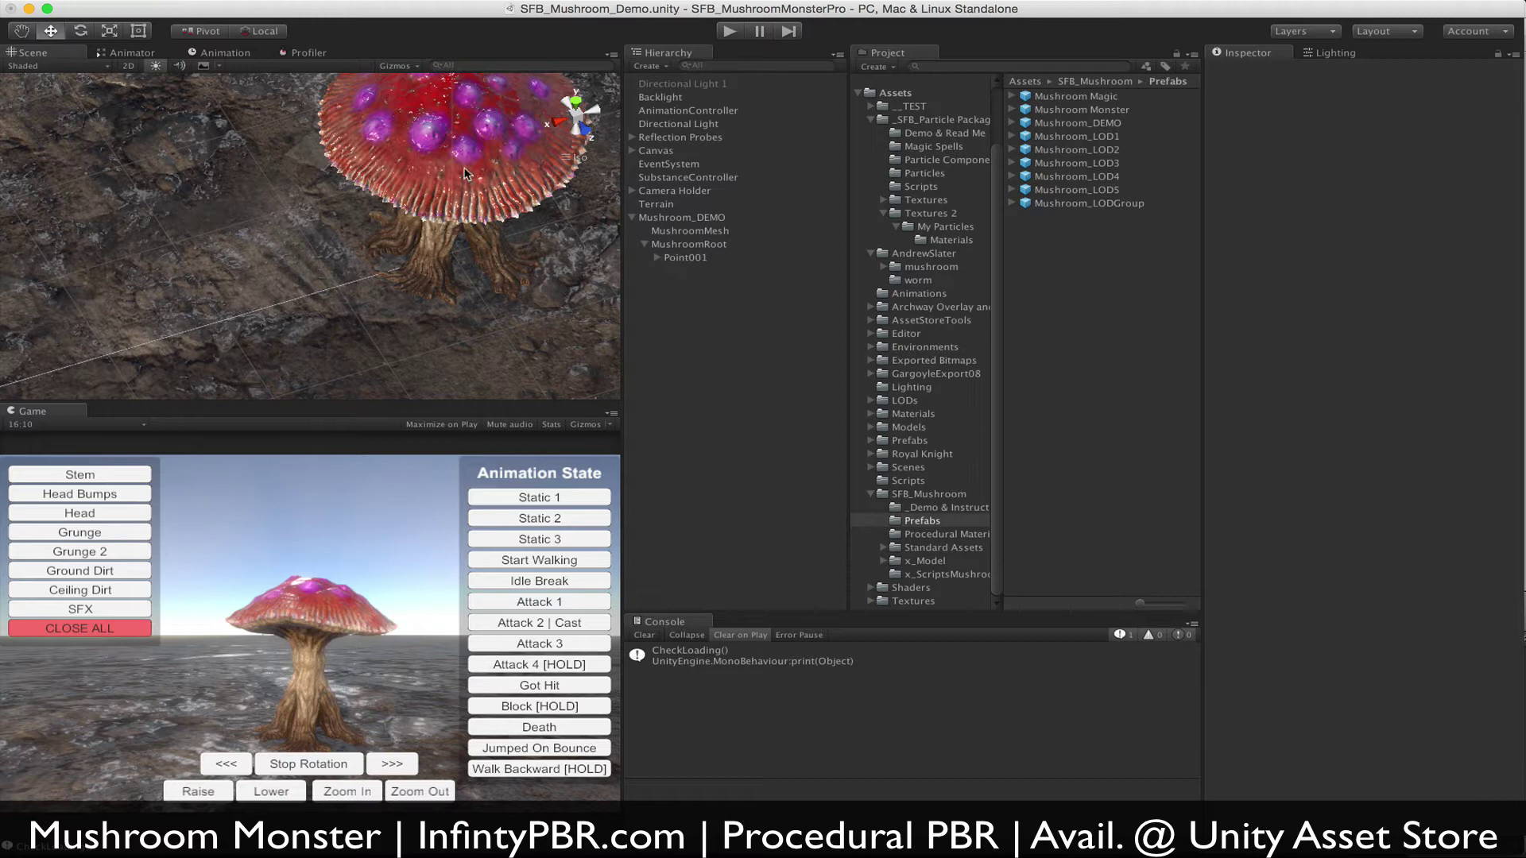
left_click(702, 219)
left_click(575, 101)
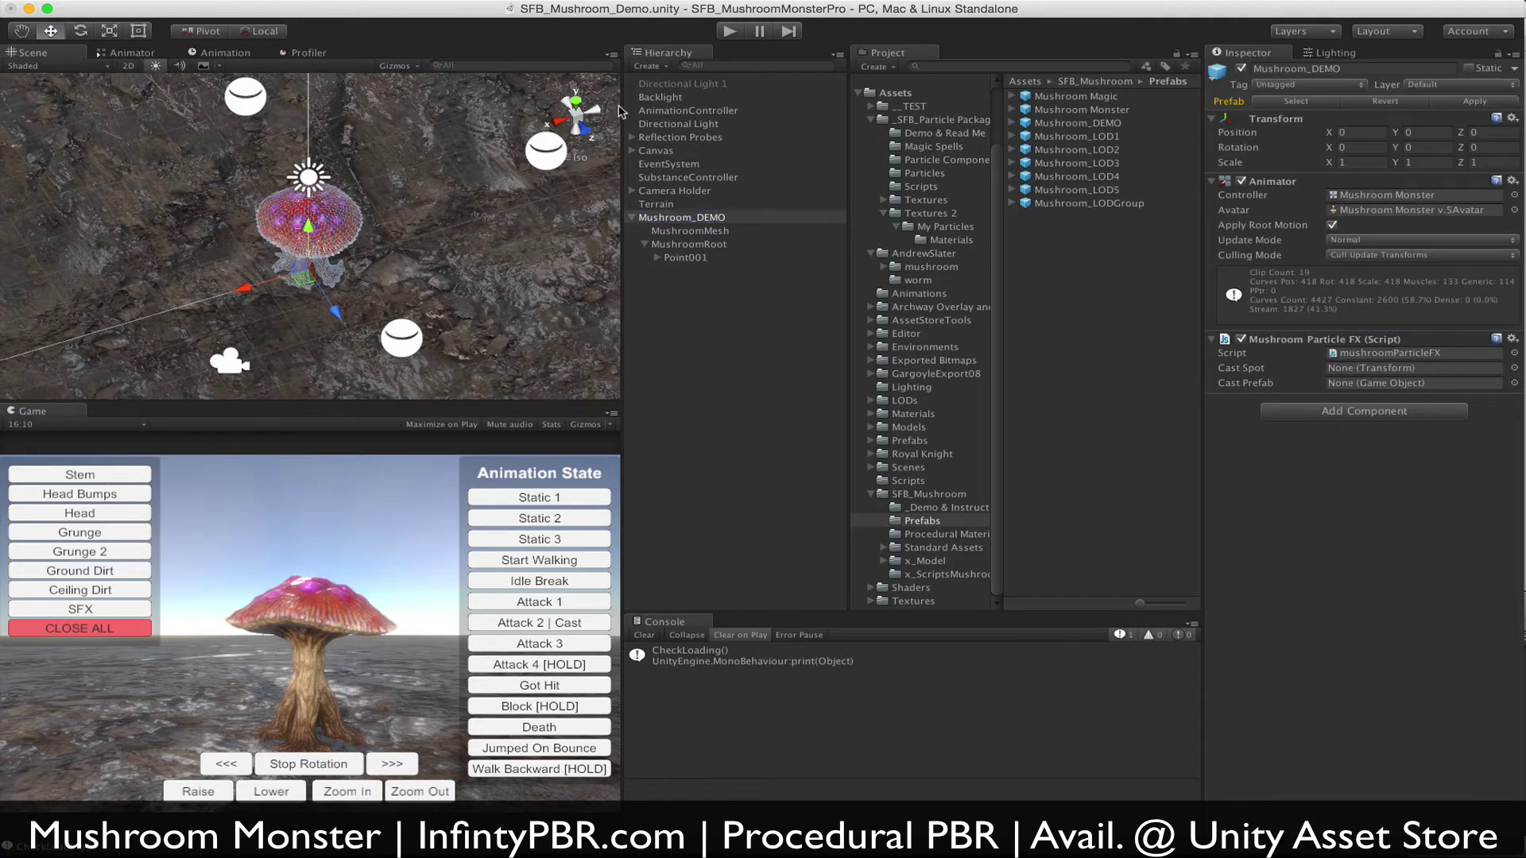
left_click(576, 115)
scroll(306, 184, "up", 1)
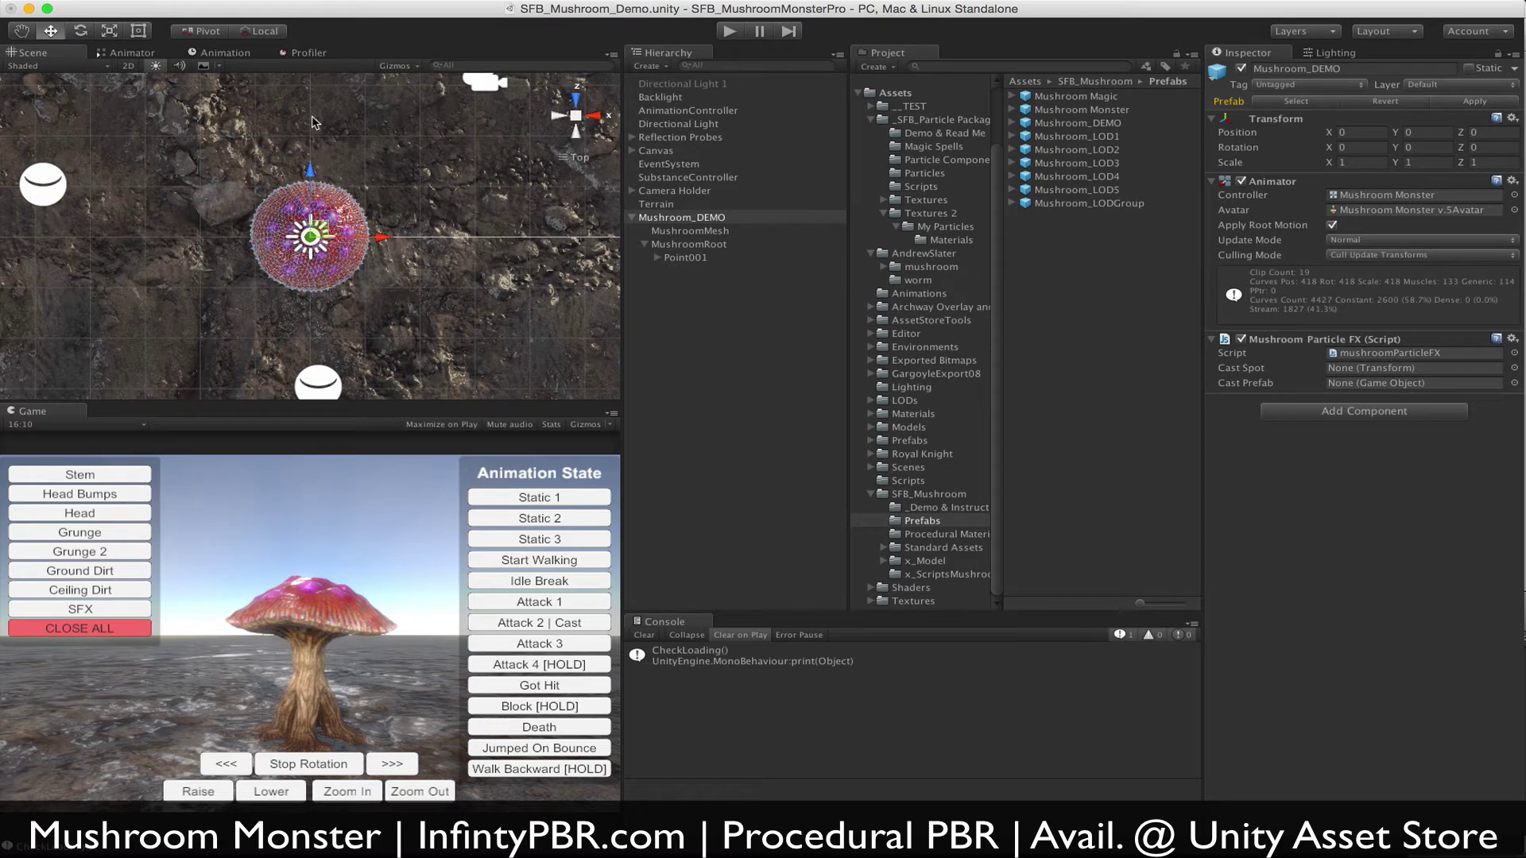
scroll(310, 169, "up", 2)
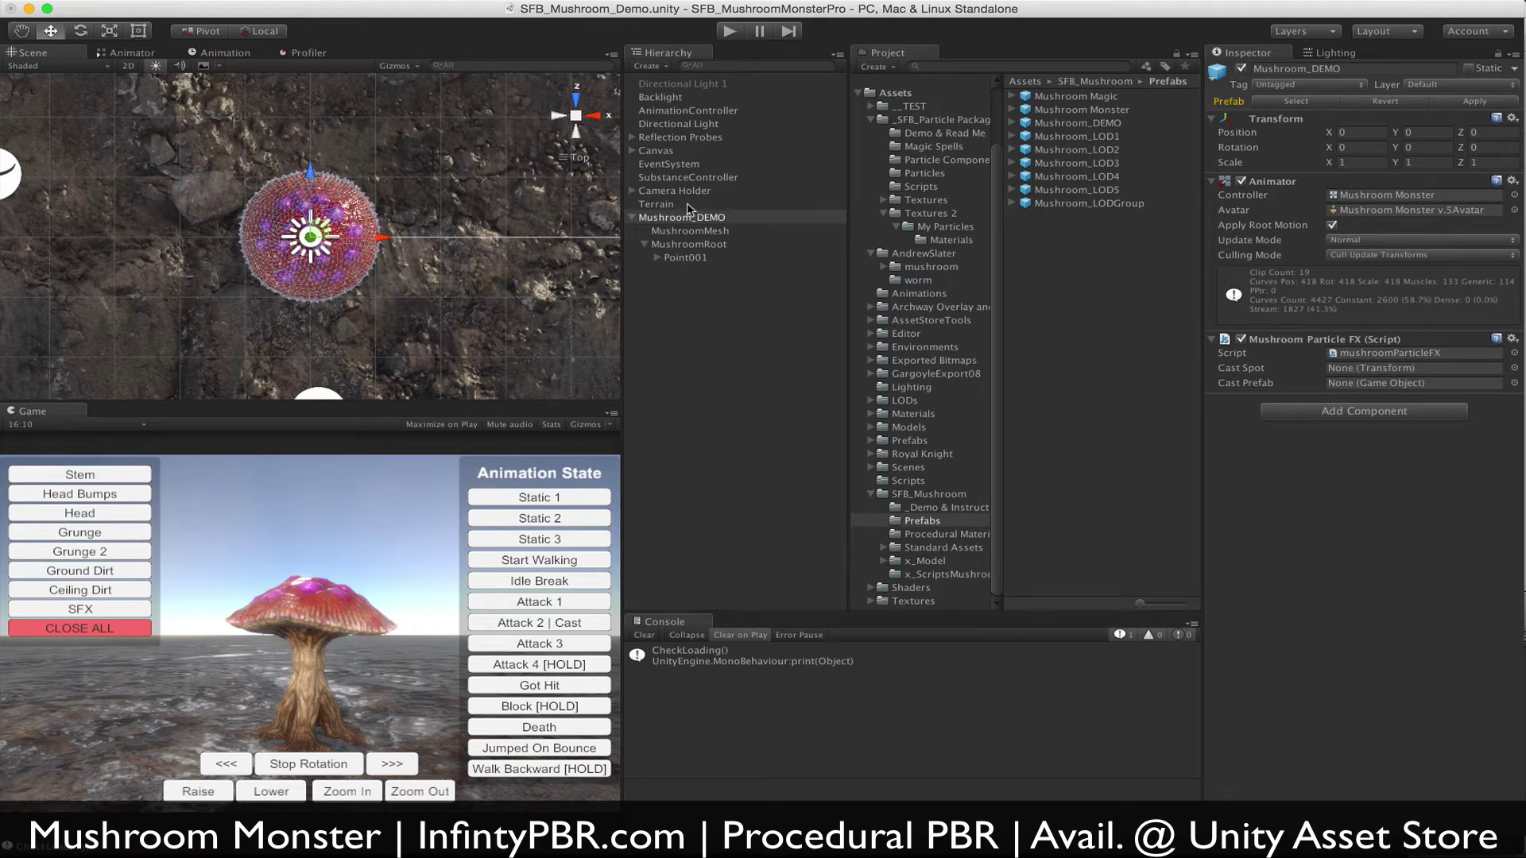
Create a sphere as a child of MushroomRoot.
left_click(685, 246)
right_click(675, 247)
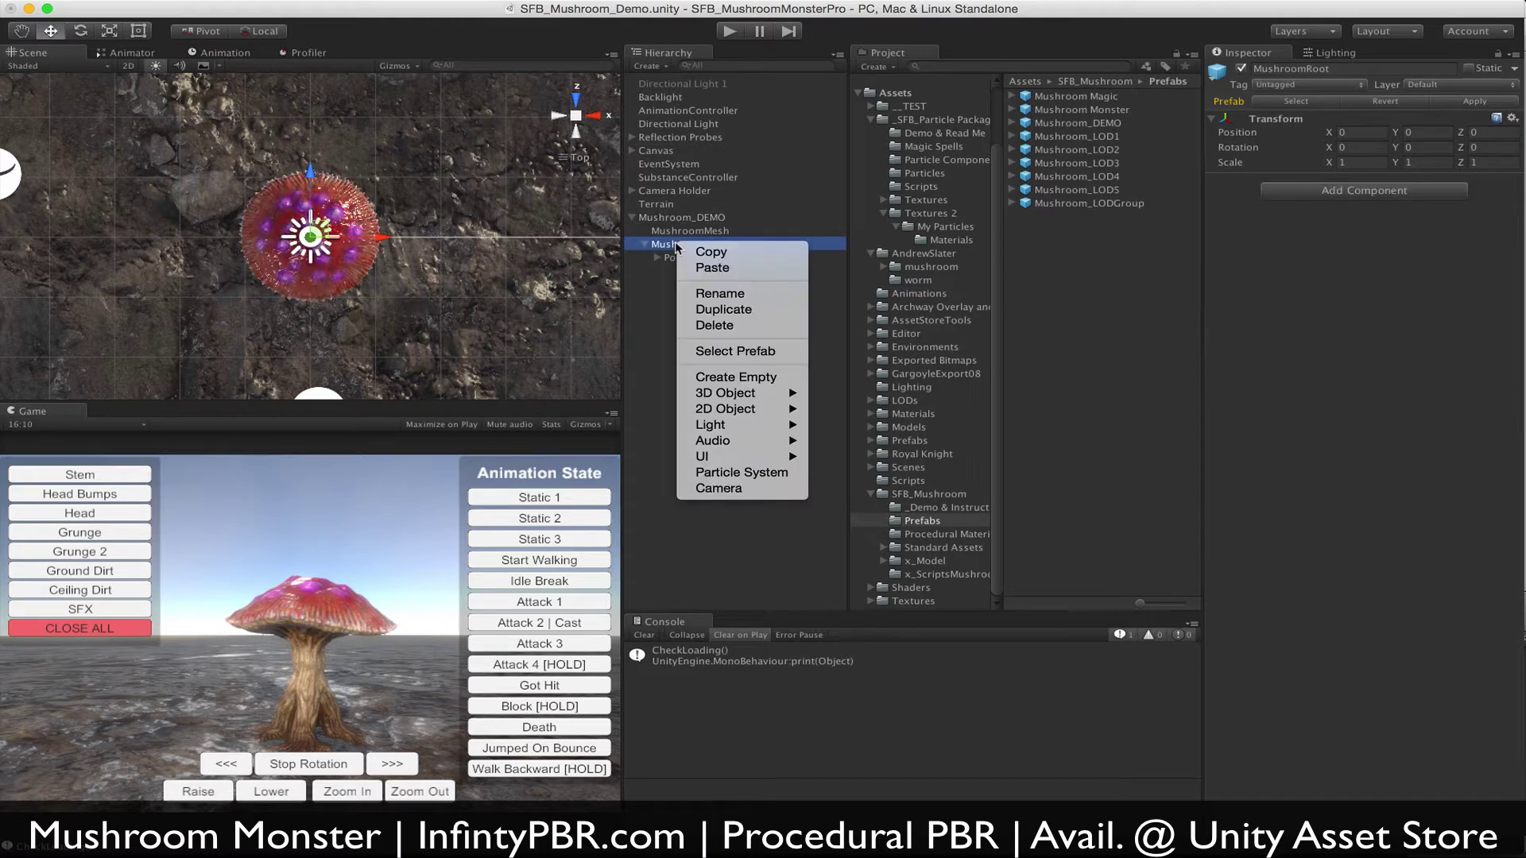
mouse_move(753, 396)
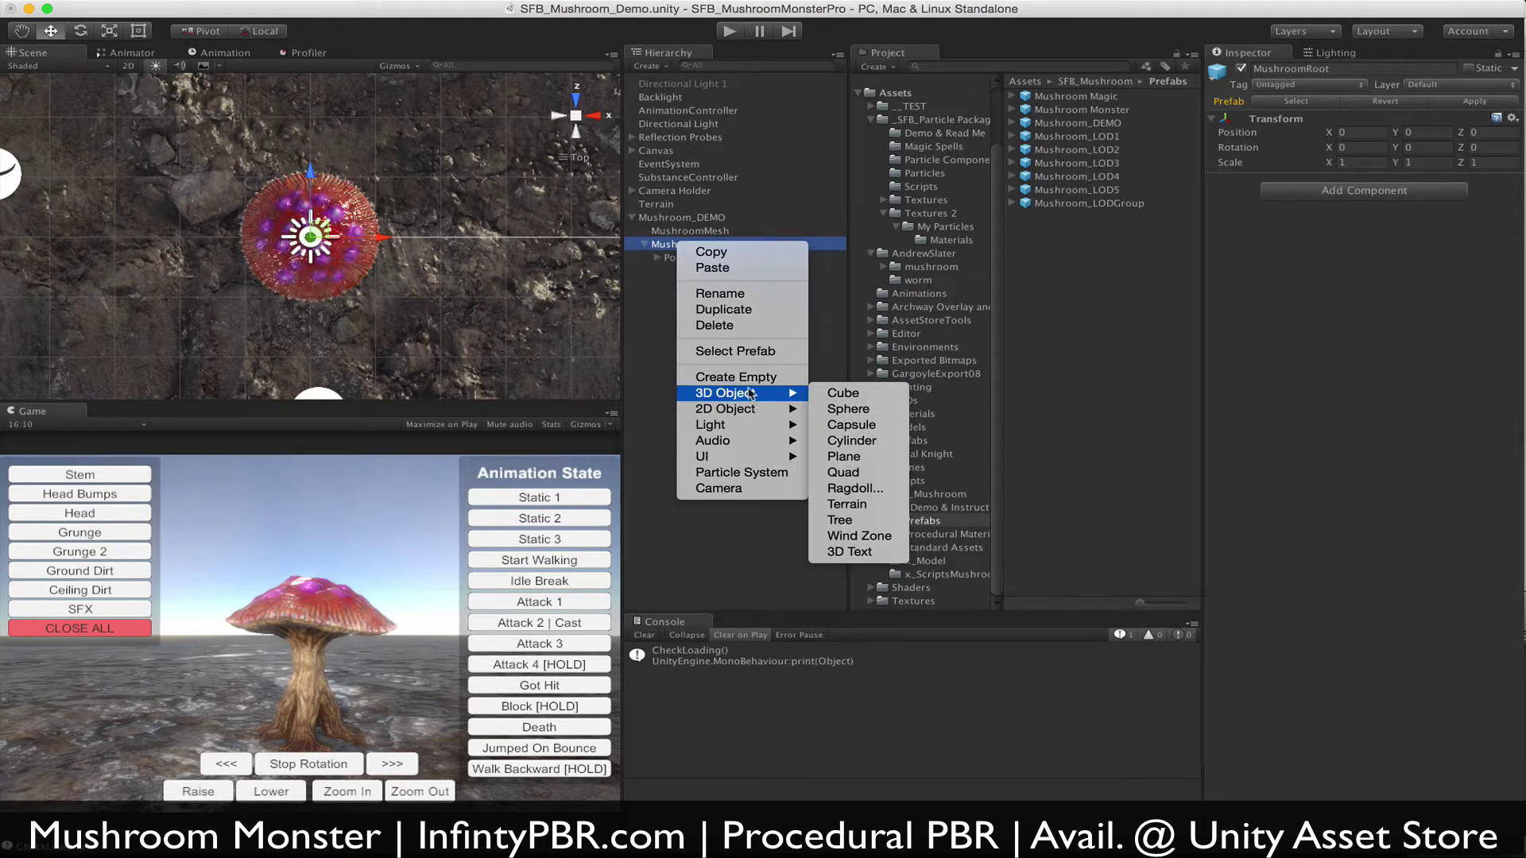
left_click(848, 409)
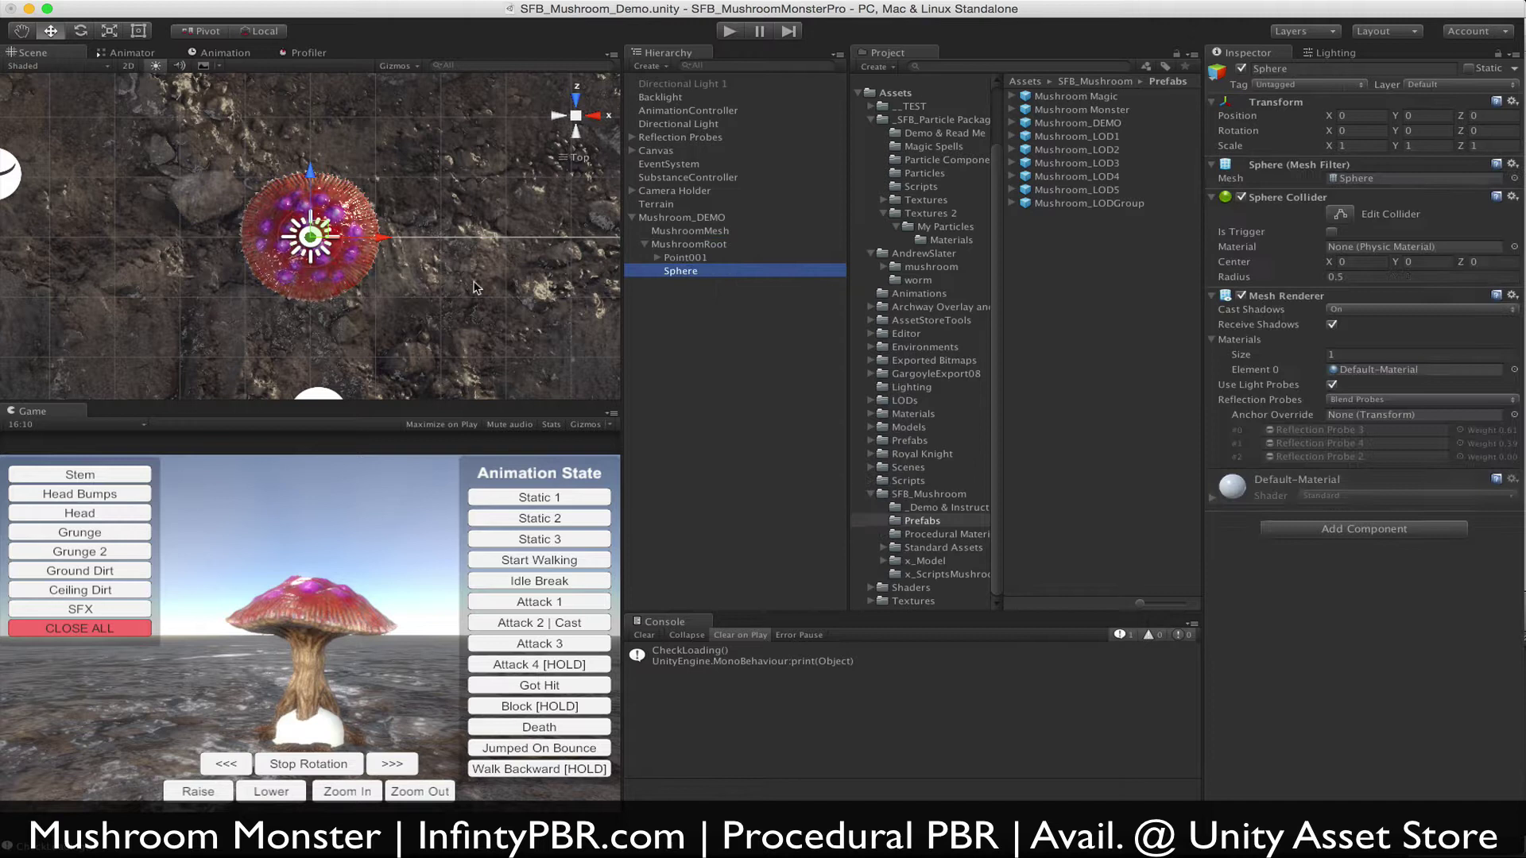
Scale the sphere to 0, .1, .1 and move it forward and upward.
left_click(1349, 146)
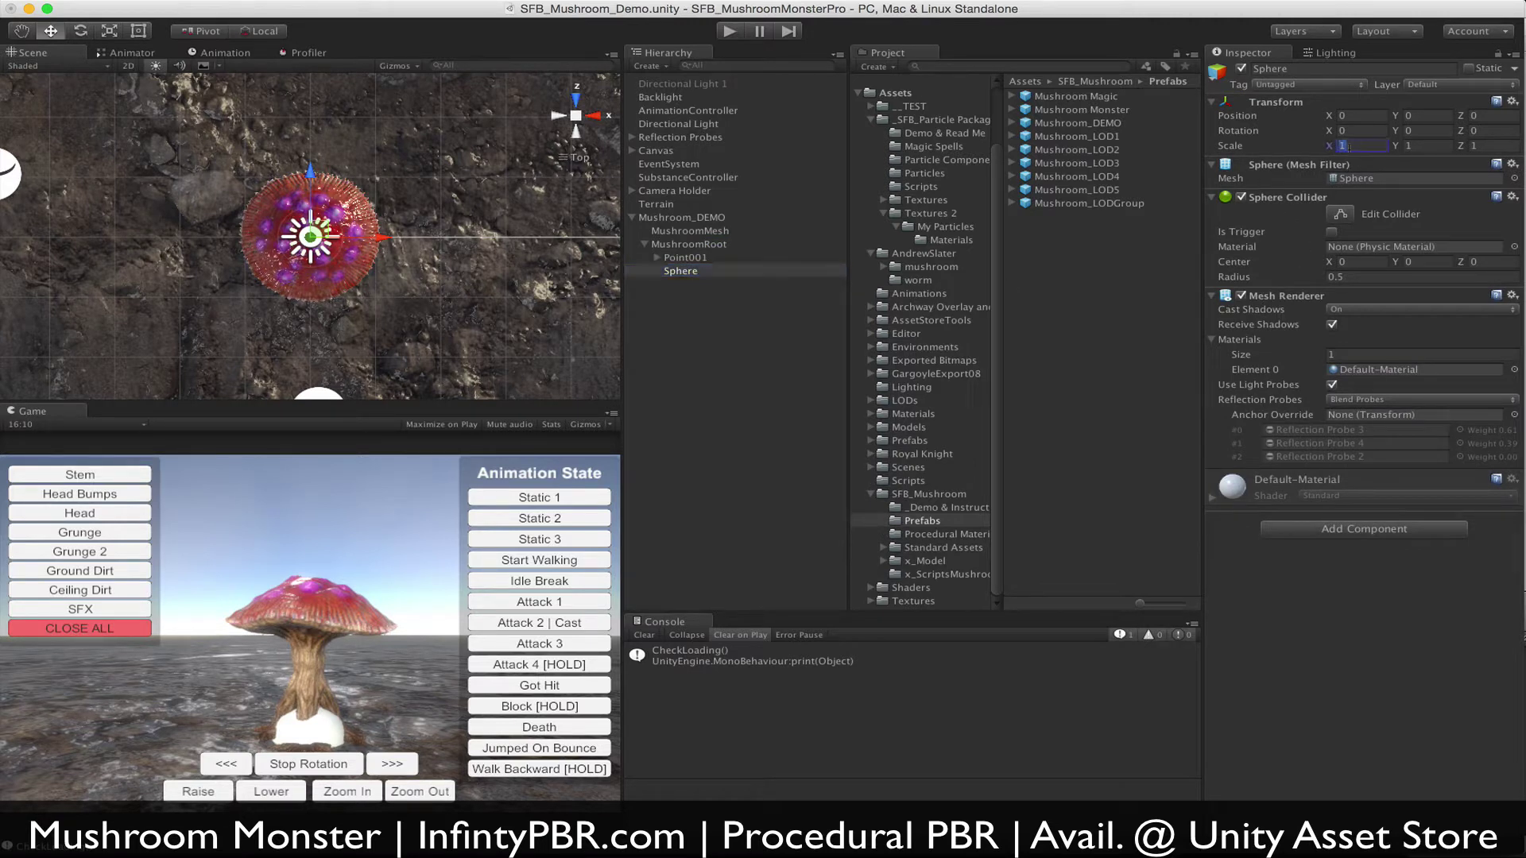
type("0")
key("Tab")
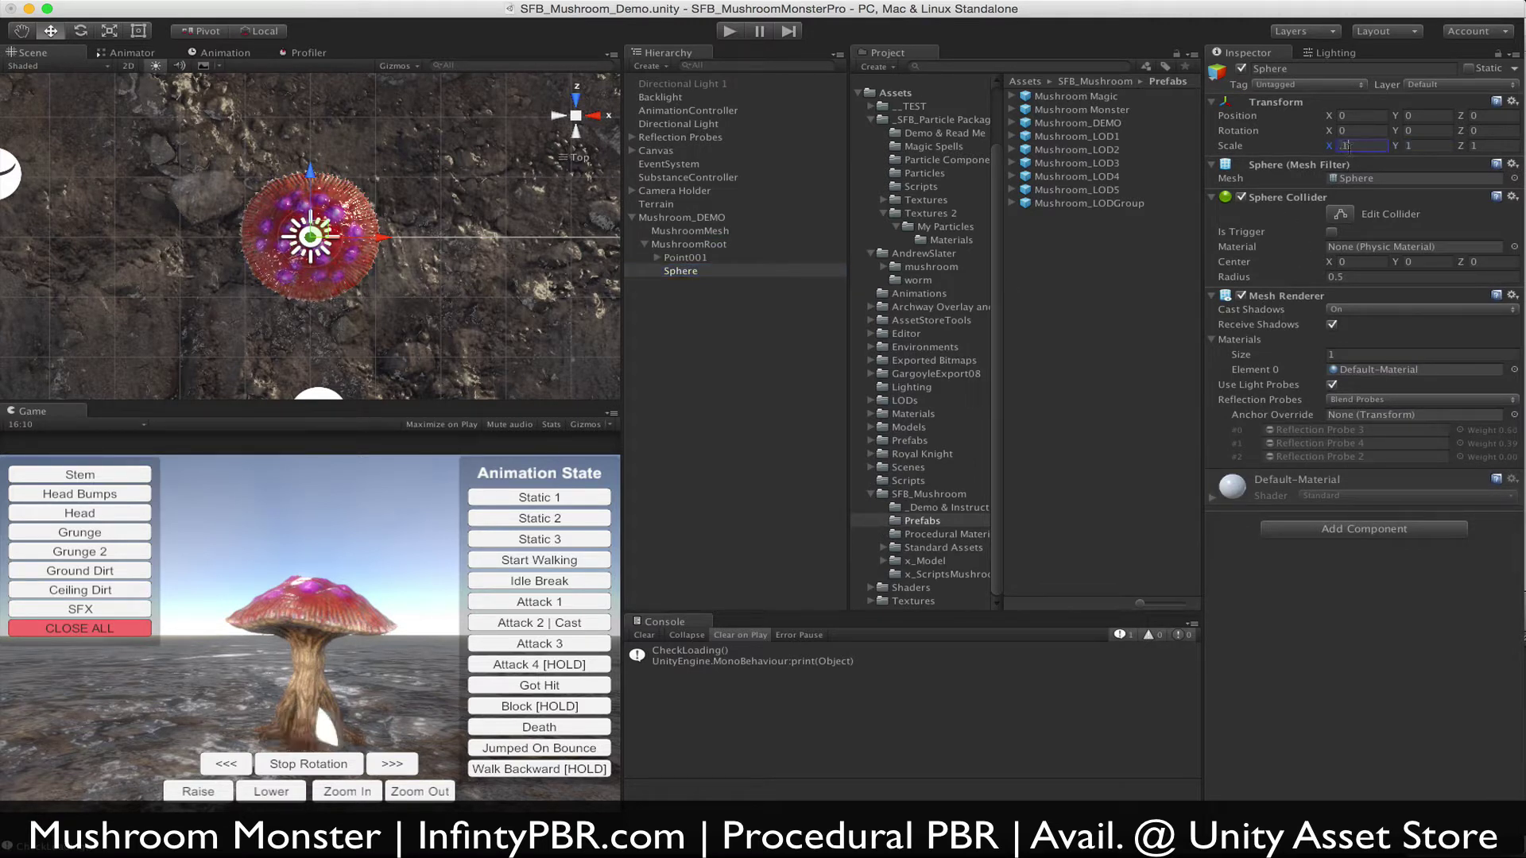
type(".1")
key("Tab")
type(".1")
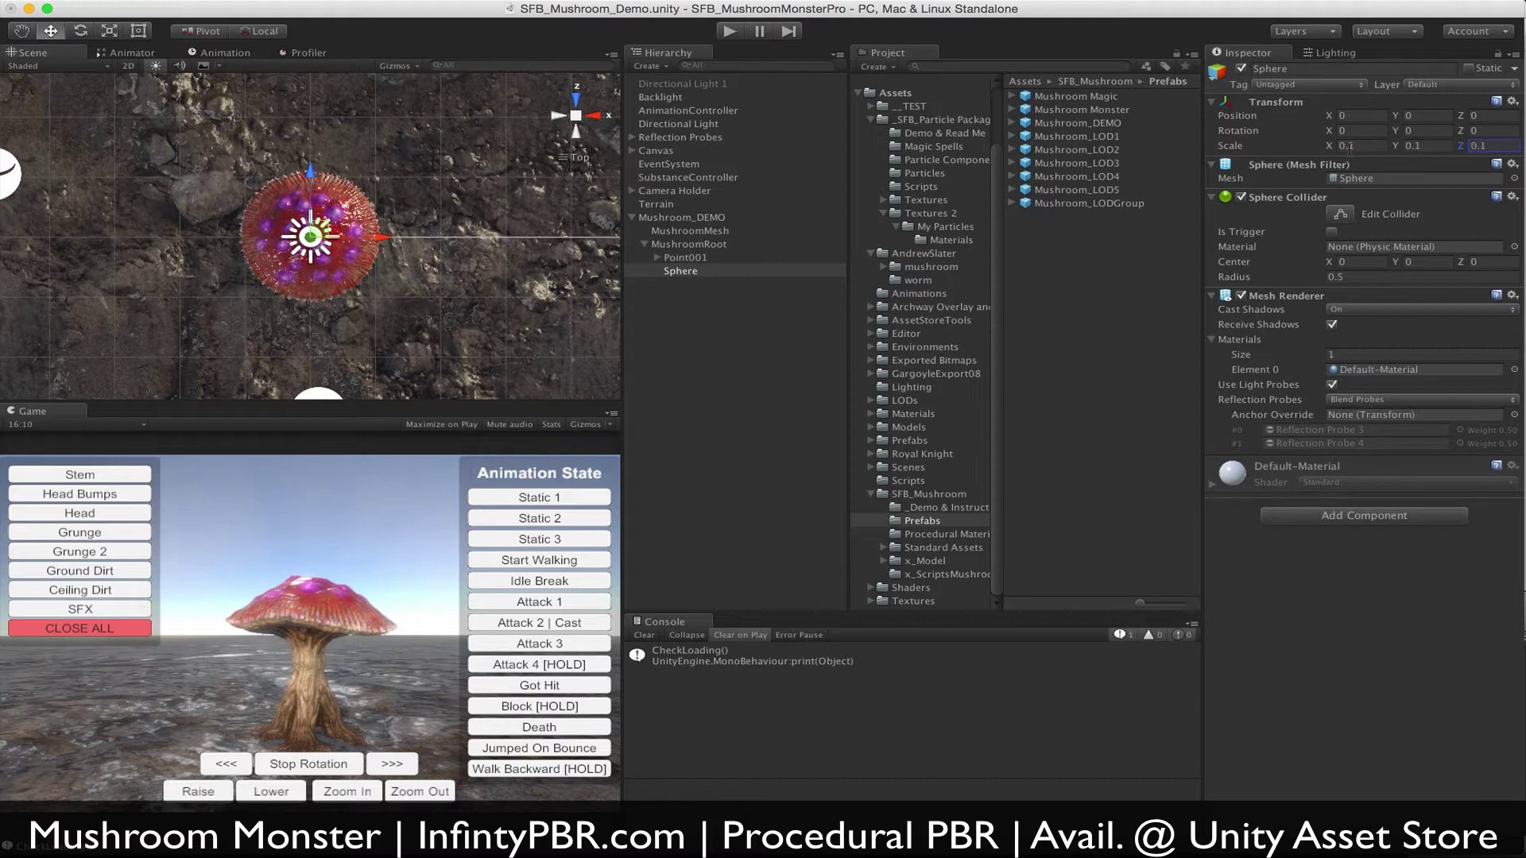
left_click_drag(315, 167, 413, 143)
left_click_drag(318, 208, 206, 136, "alt")
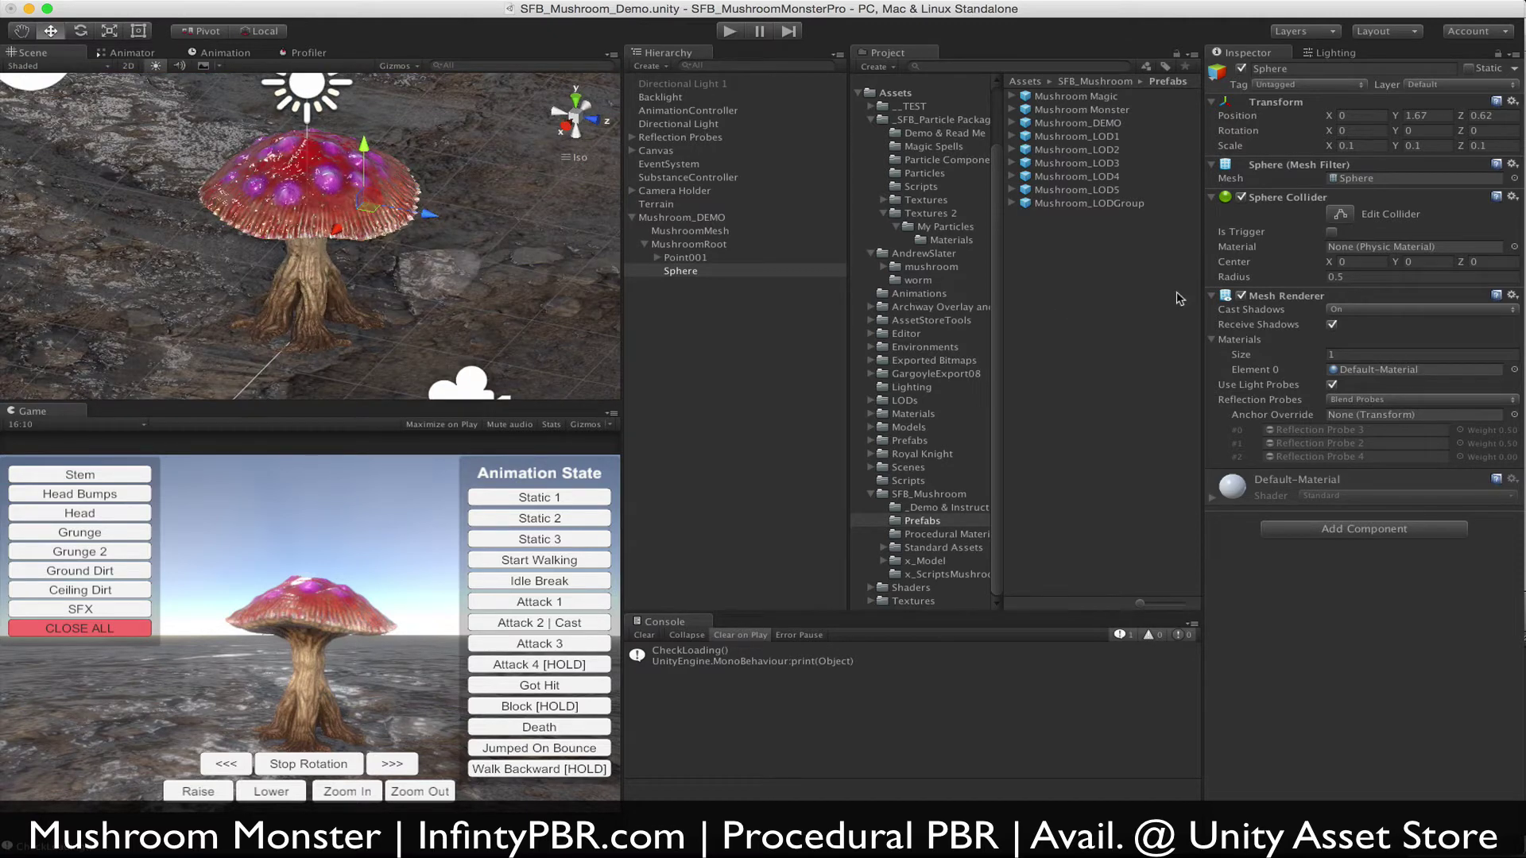
Remove the sphere's Mesh Renderer, Sphere Collider and Mesh Filter components.
right_click(1296, 300)
left_click(1361, 366)
right_click(1278, 199)
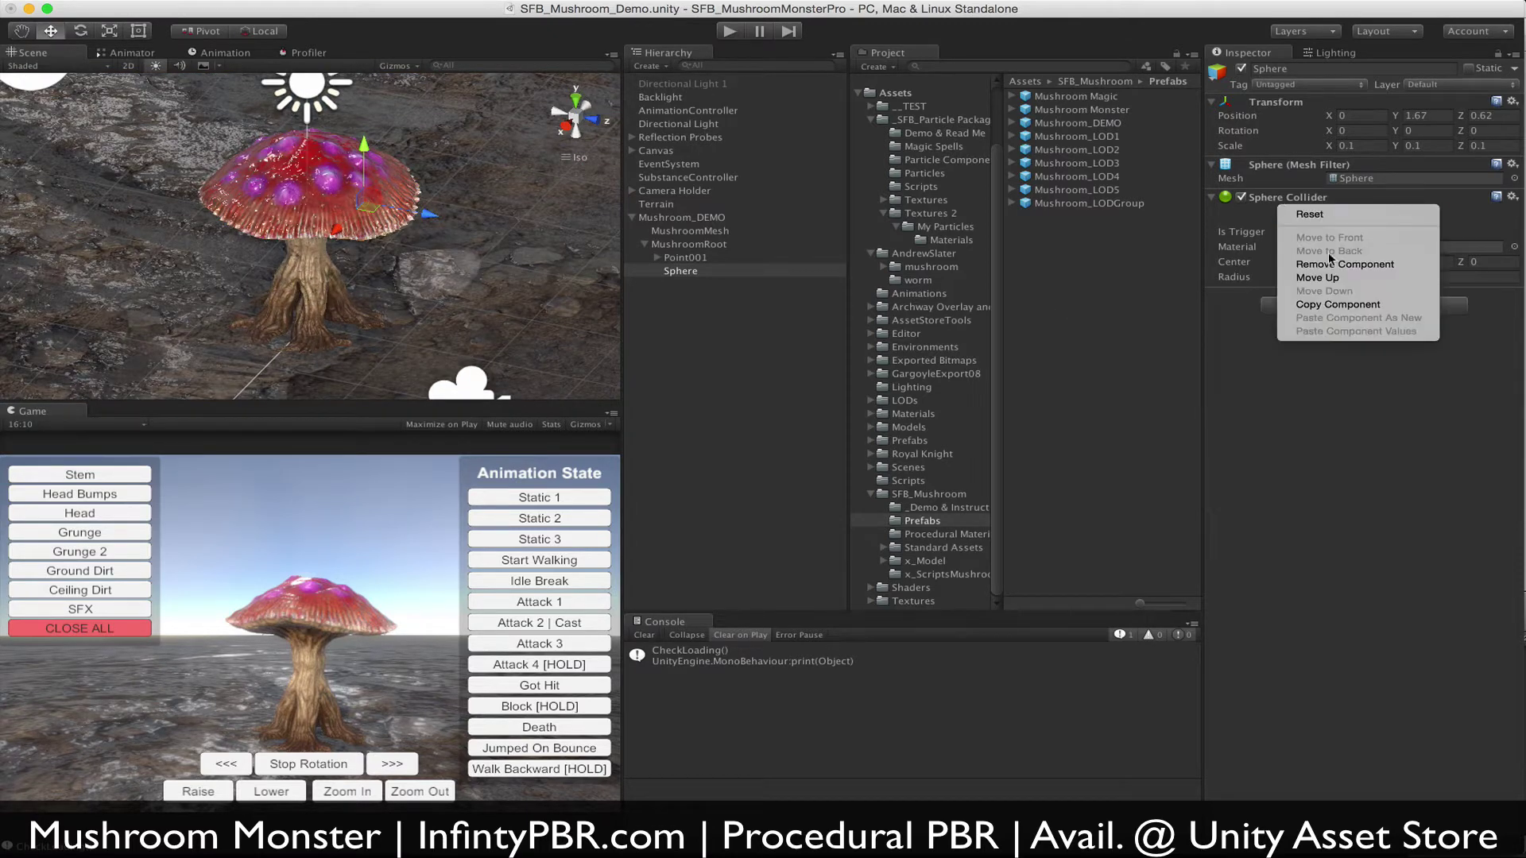
left_click(1344, 264)
right_click(1271, 163)
left_click(1343, 224)
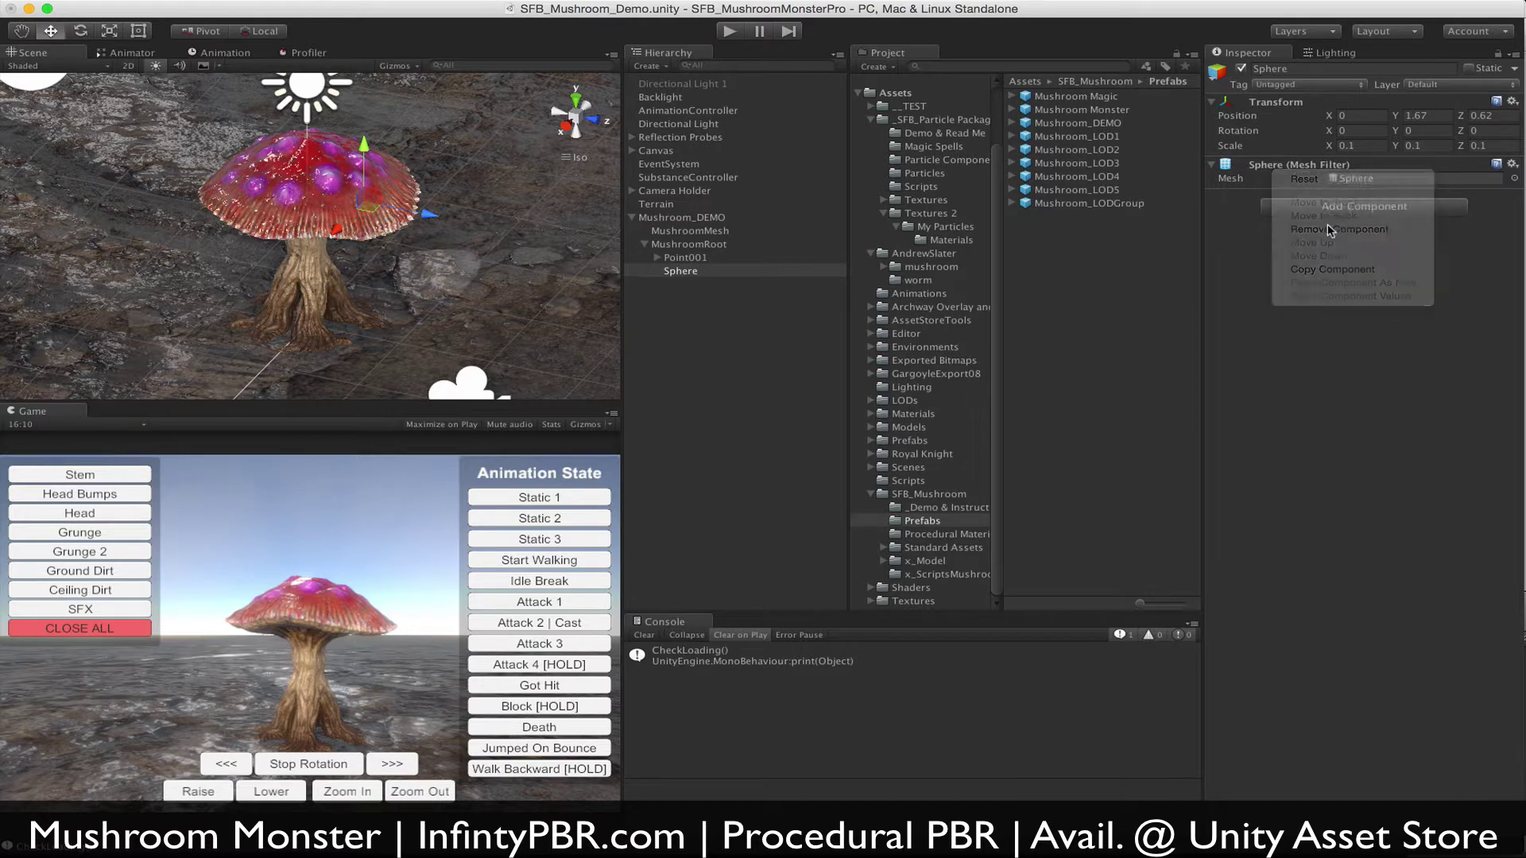
Rename the sphere to 'Magic Spawn Position'.
left_click(687, 271)
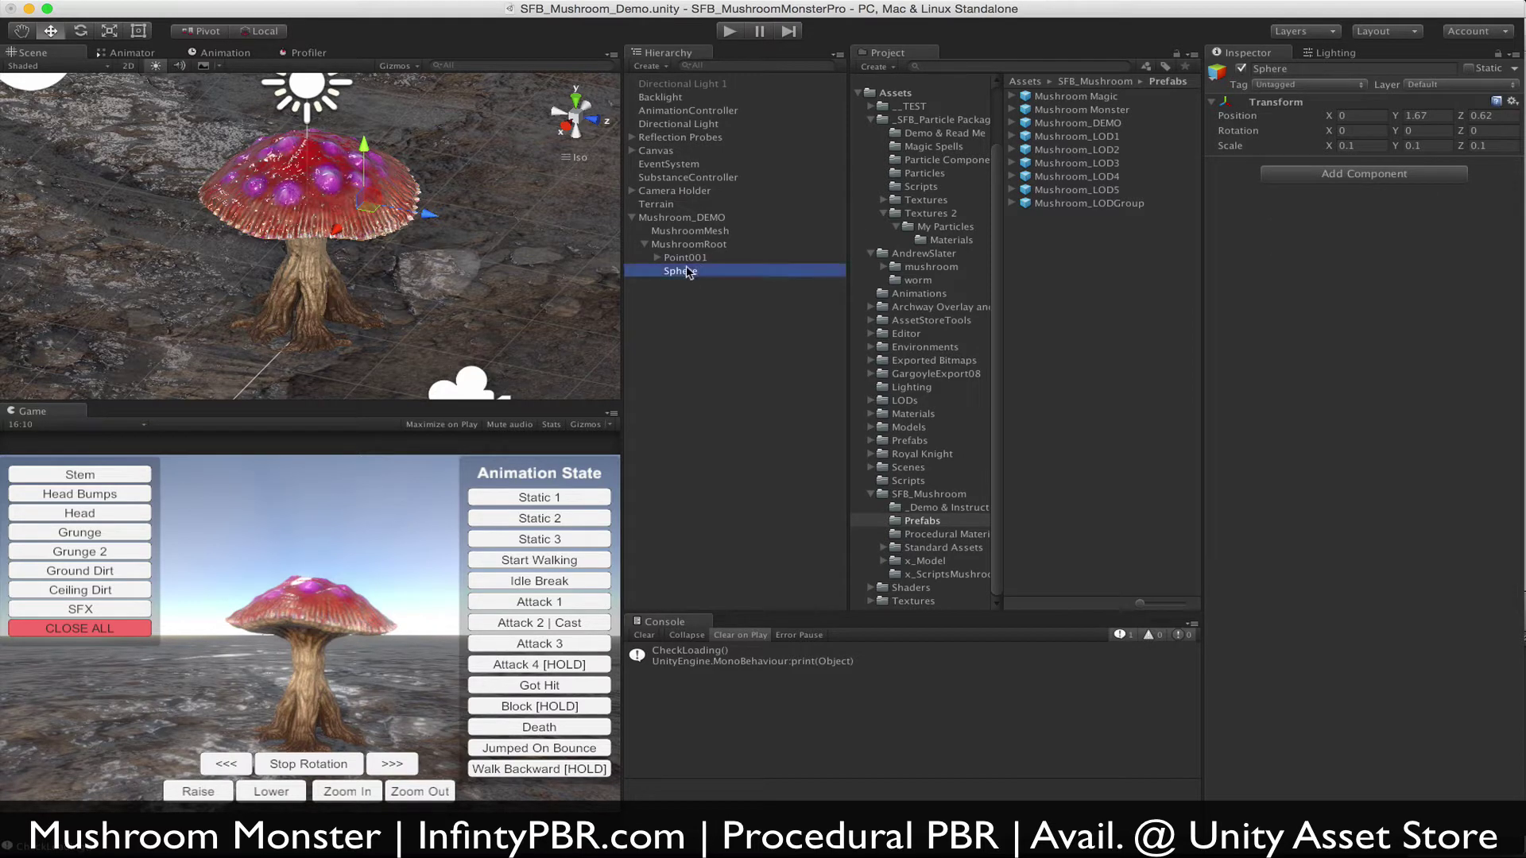
type("Magic Spawn Position")
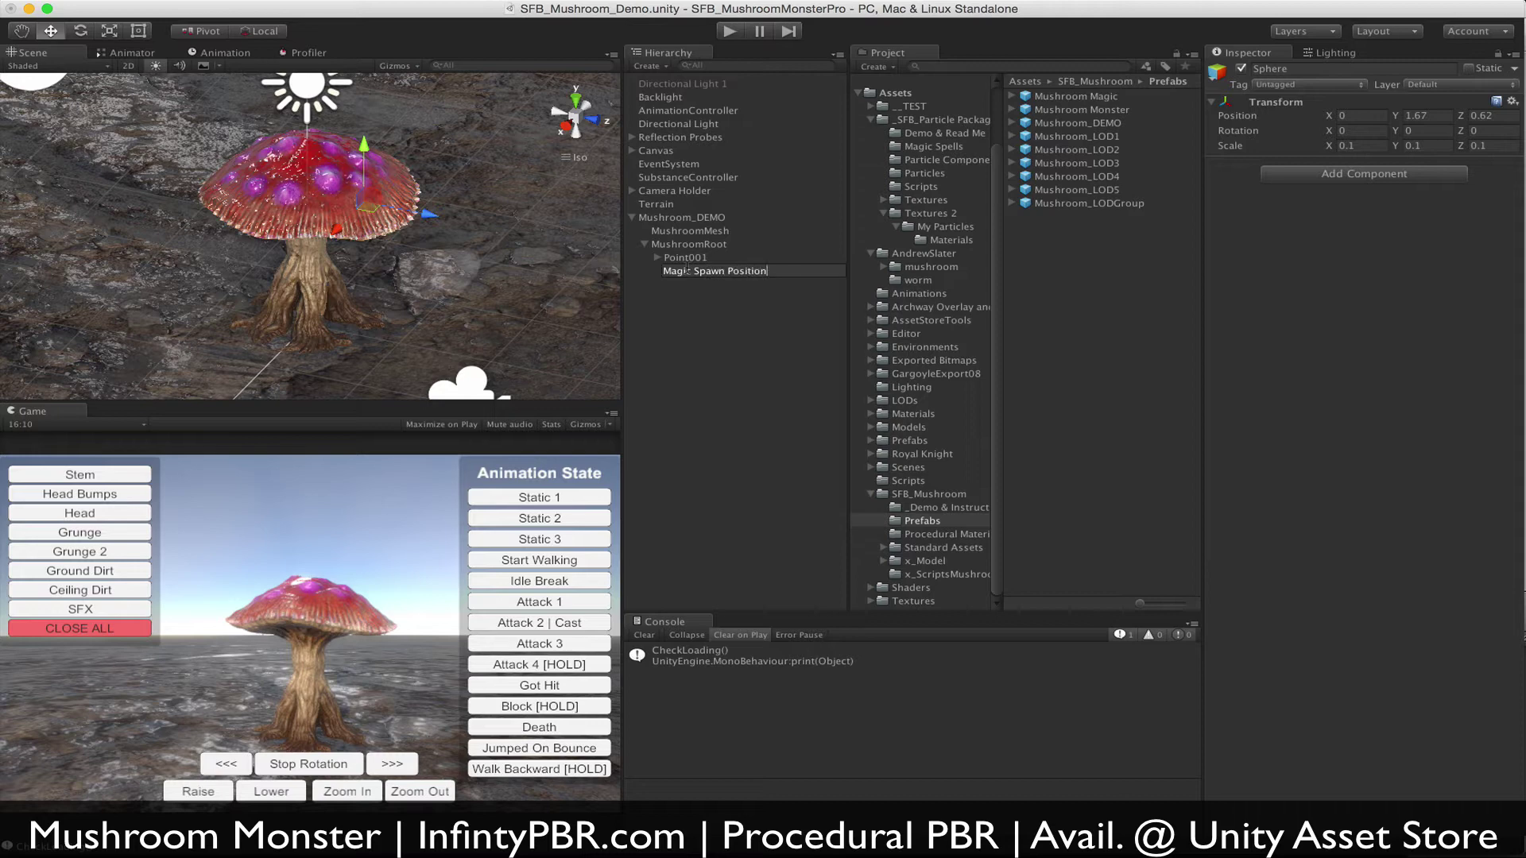
key("Return")
left_click(692, 217)
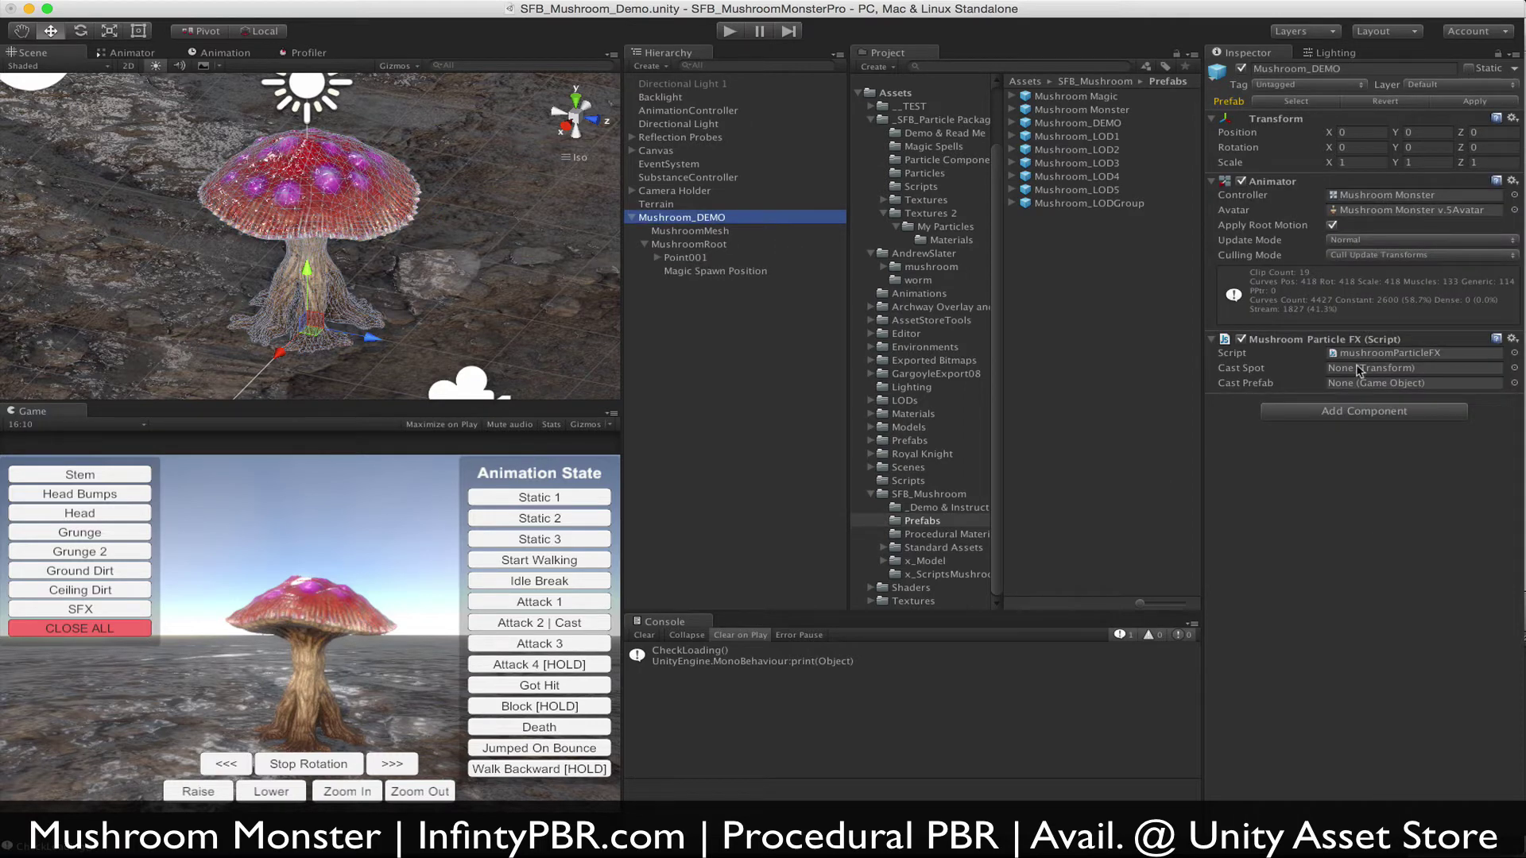
Open mushroomParticleFX.js and comment castSpot: '// Where the magic spell will be instantiated'.
double_click(1391, 353)
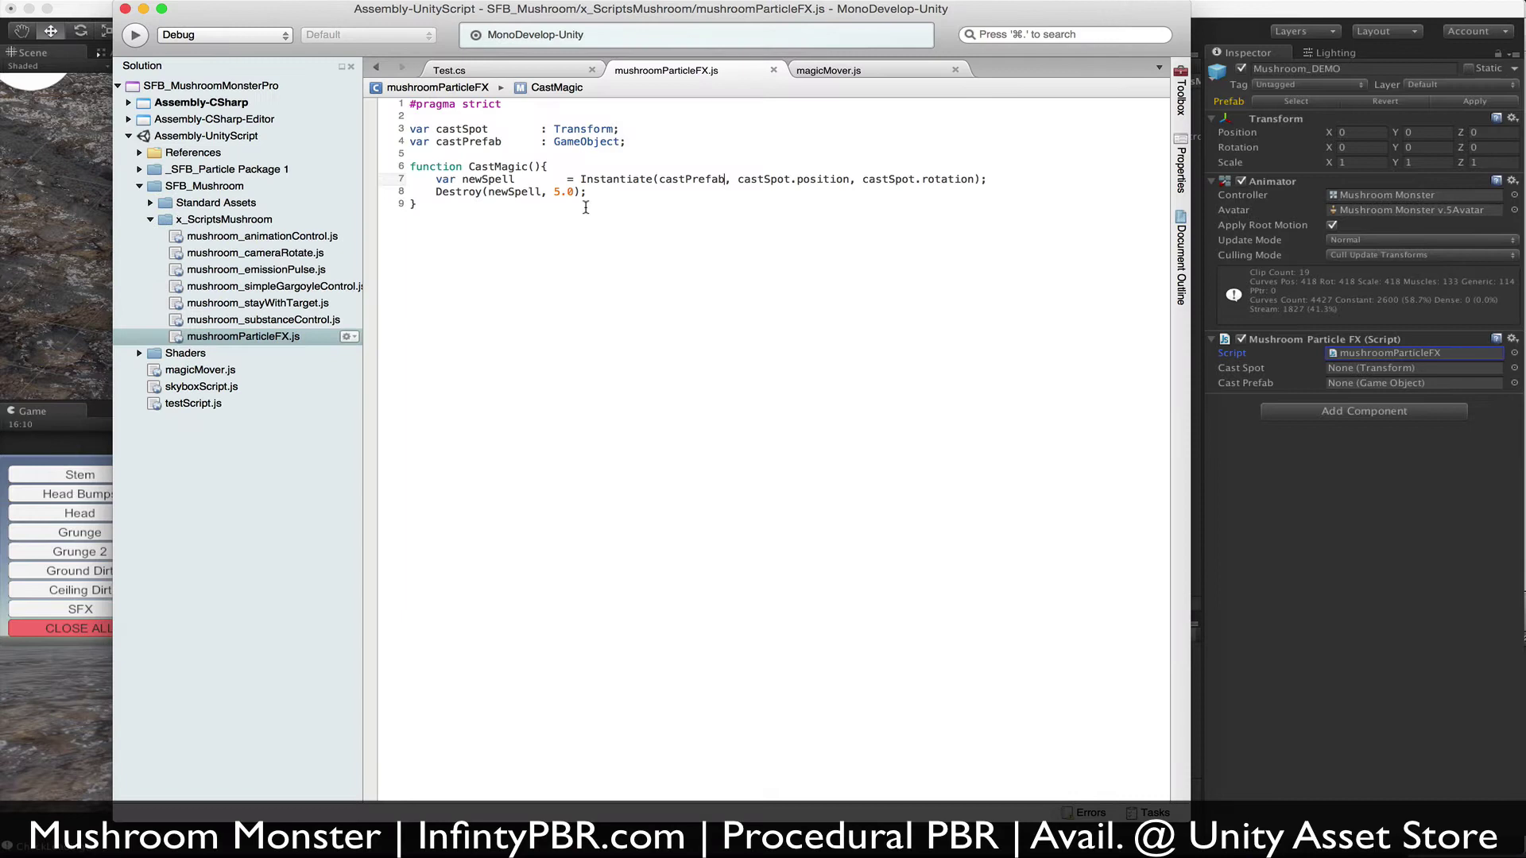
left_click(655, 134)
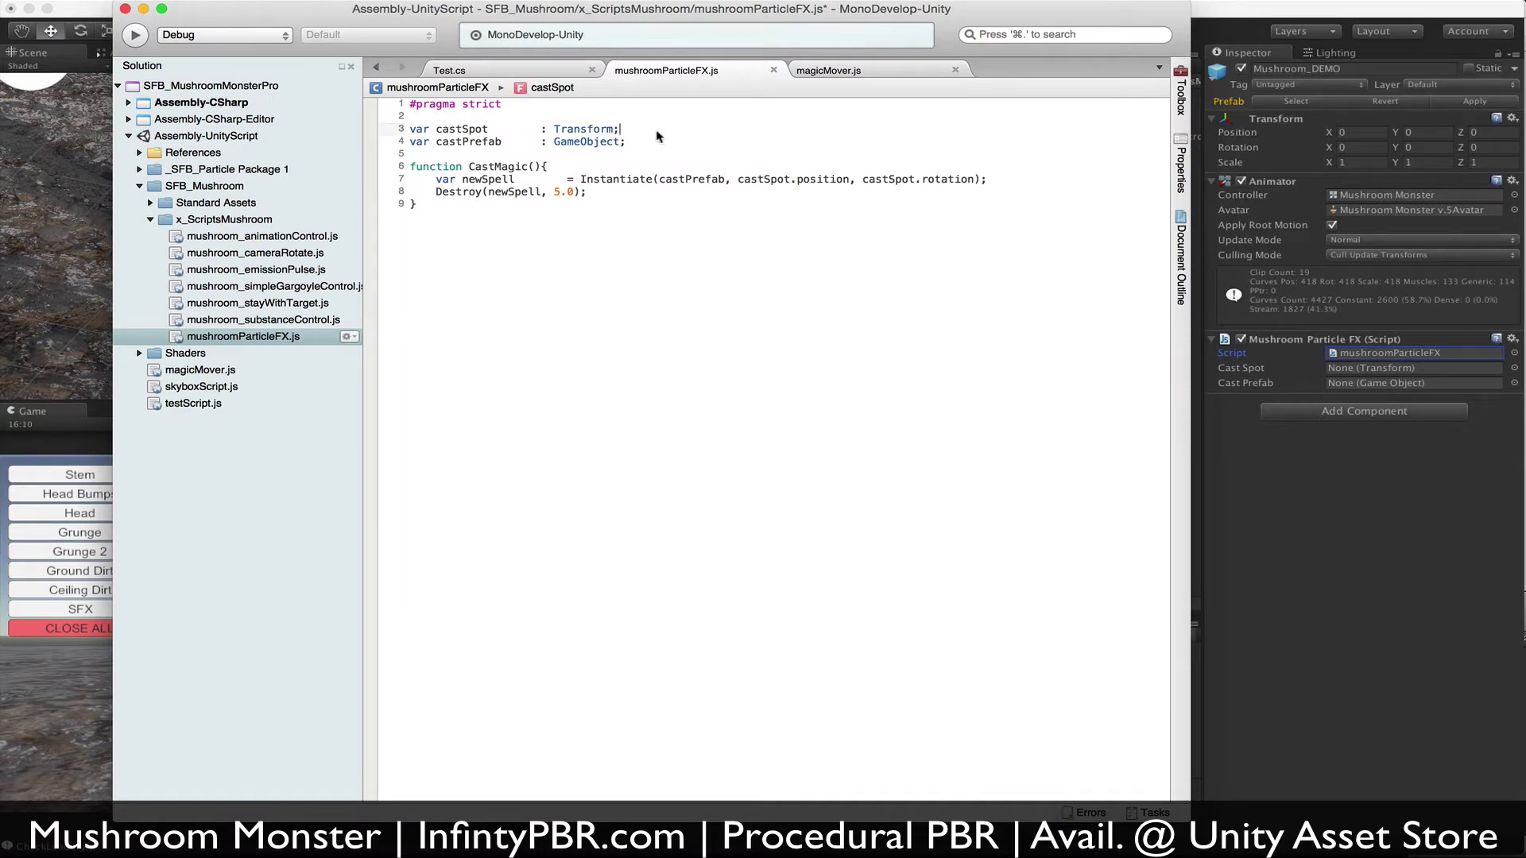
type("// Where the magic spell will be instantiated")
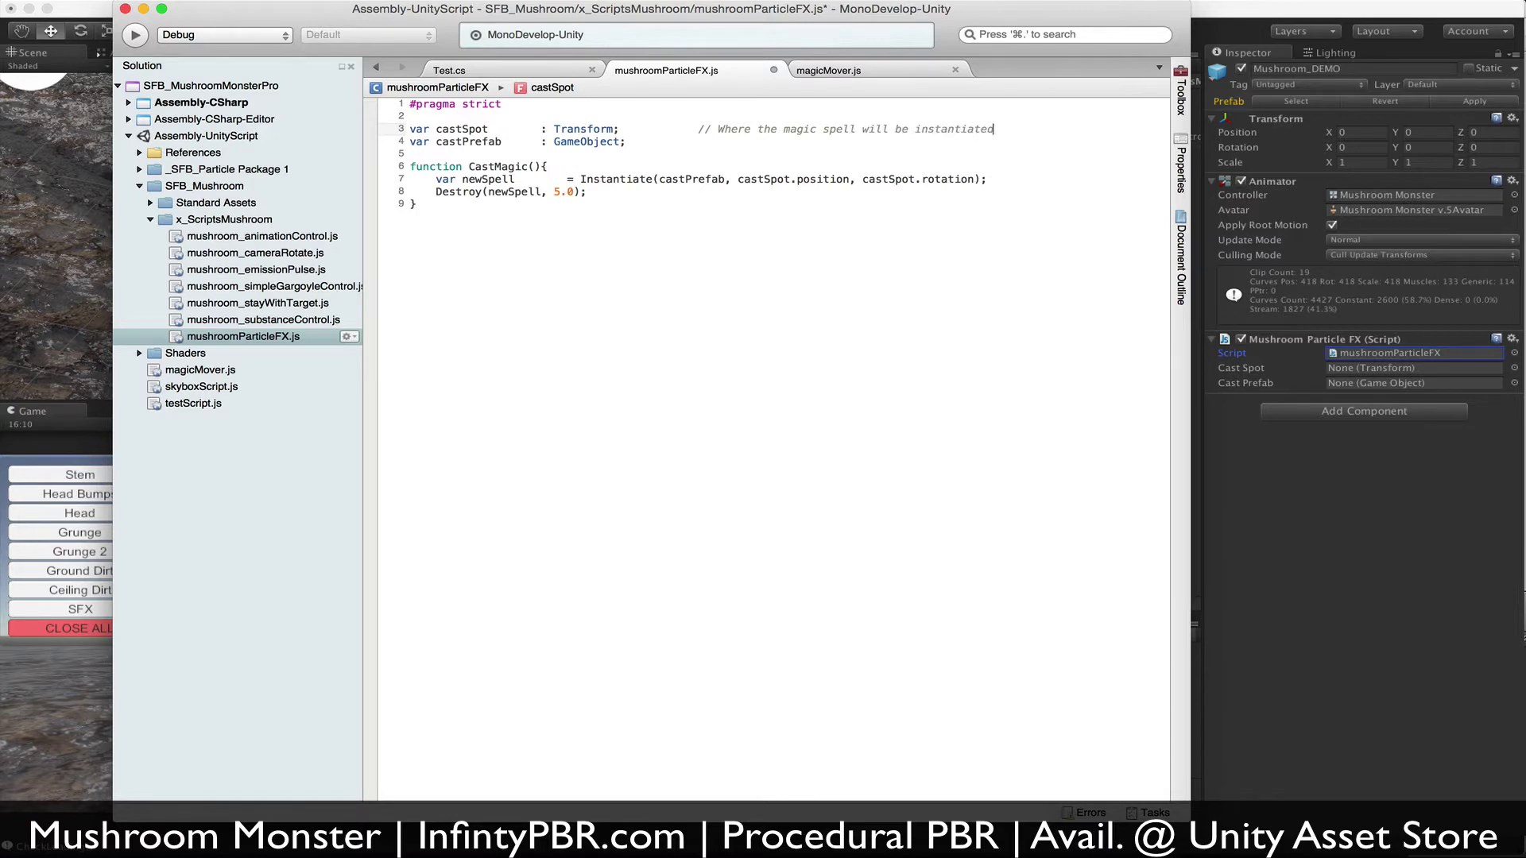
key("Down")
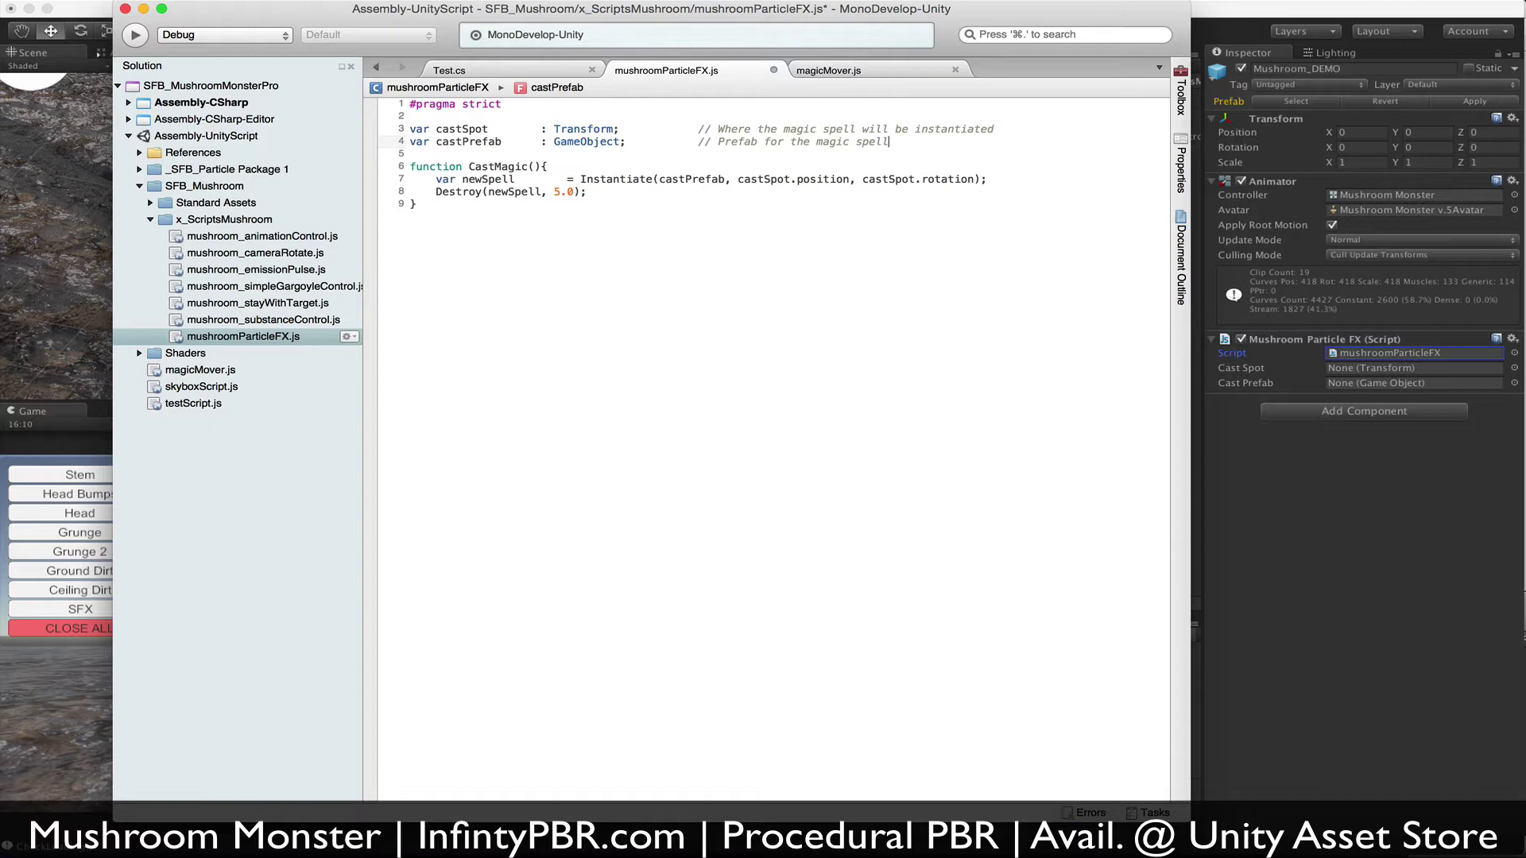
Review CastMagic's Instantiate of castPrefab at castSpot and its Destroy line.
double_click(484, 165)
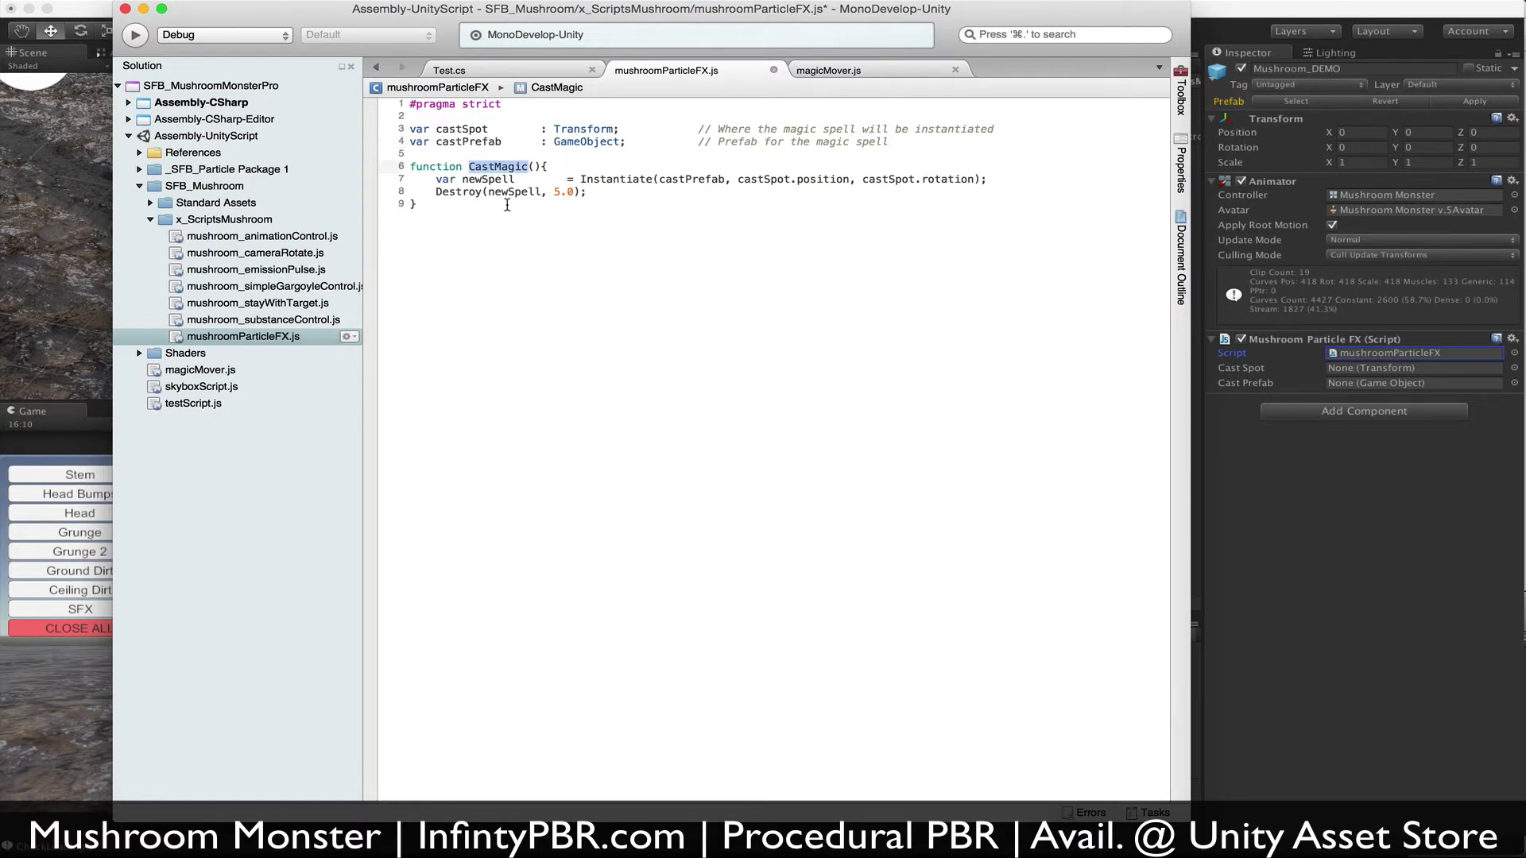
right_click(429, 182)
key("Escape")
double_click(616, 180)
double_click(702, 180)
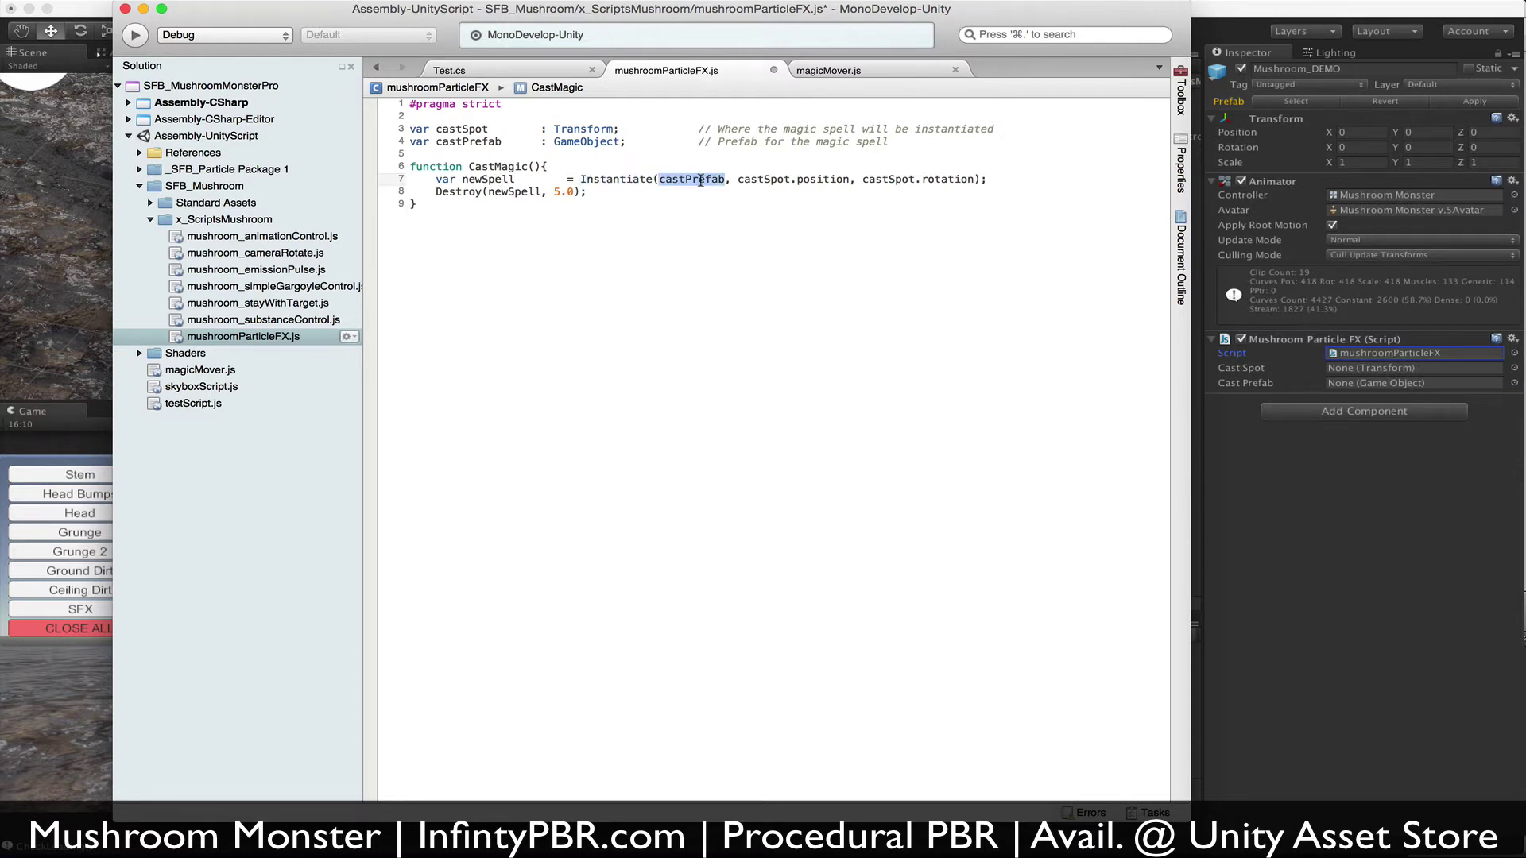
left_click_drag(741, 180, 974, 181)
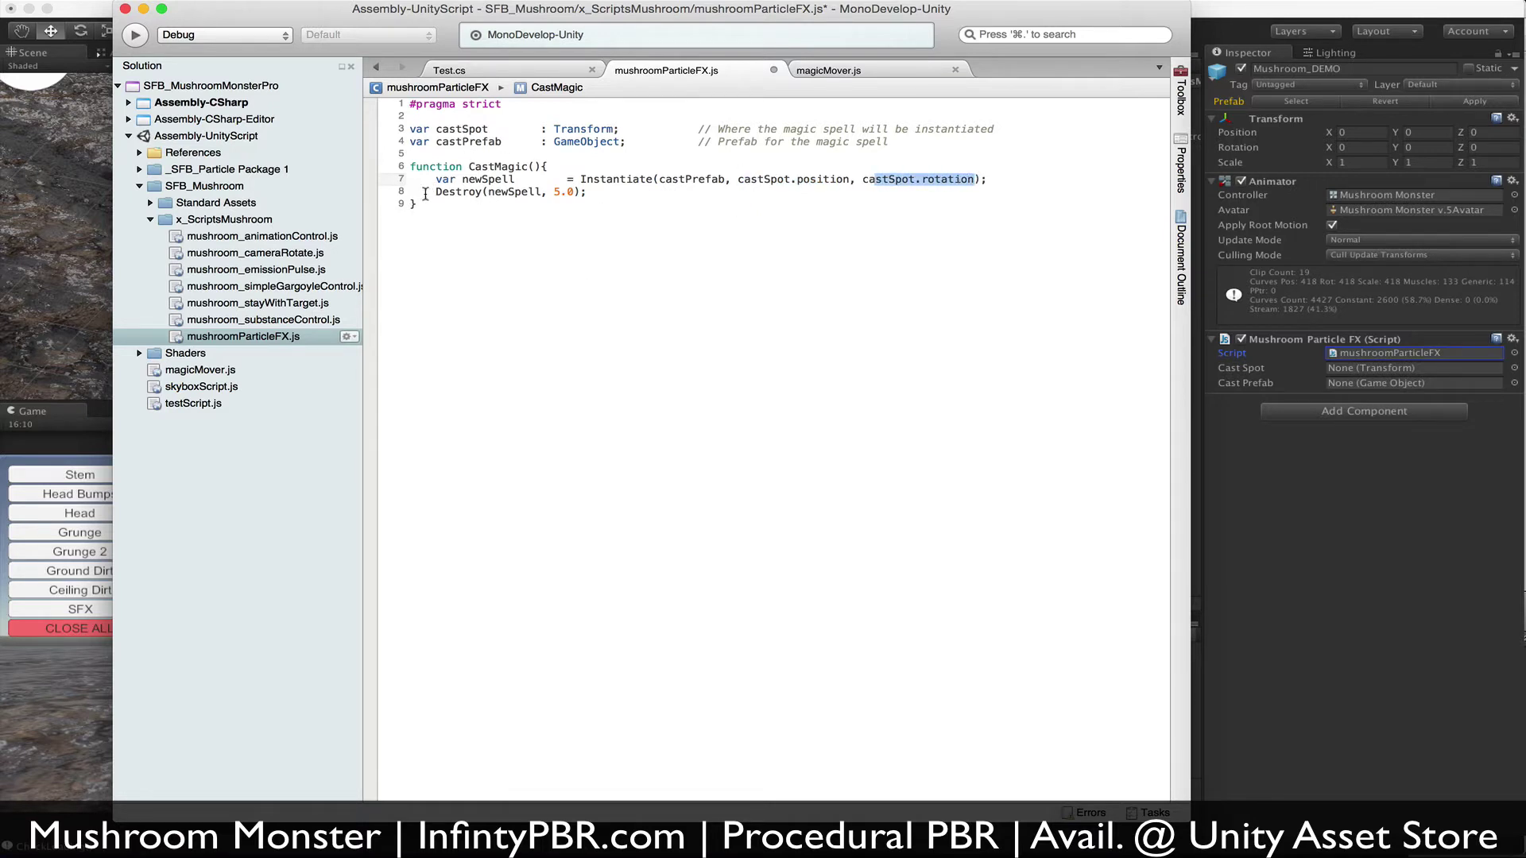
left_click_drag(429, 192, 617, 193)
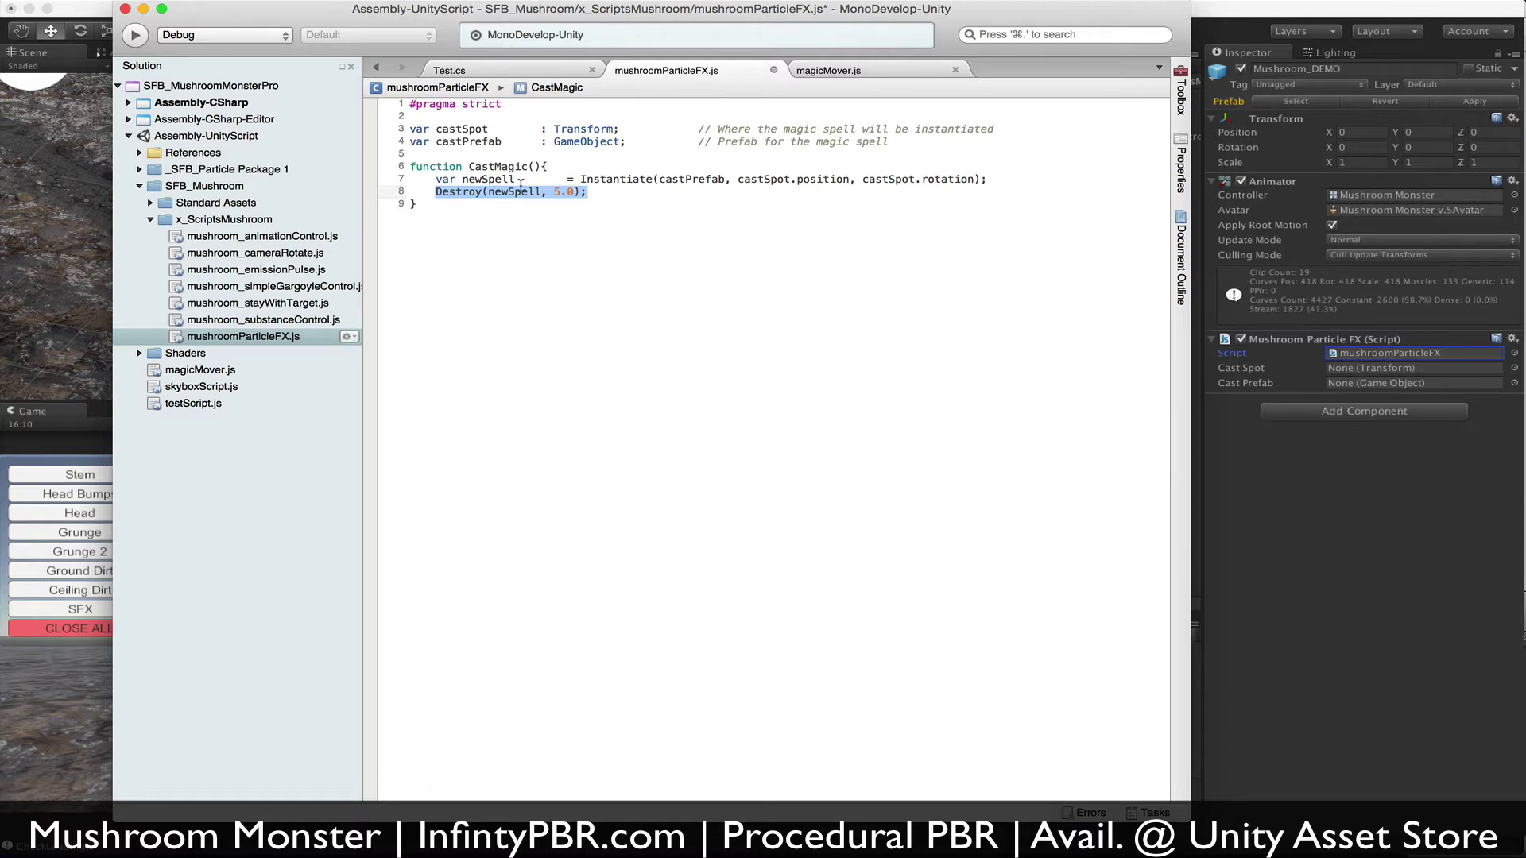
left_click(684, 224)
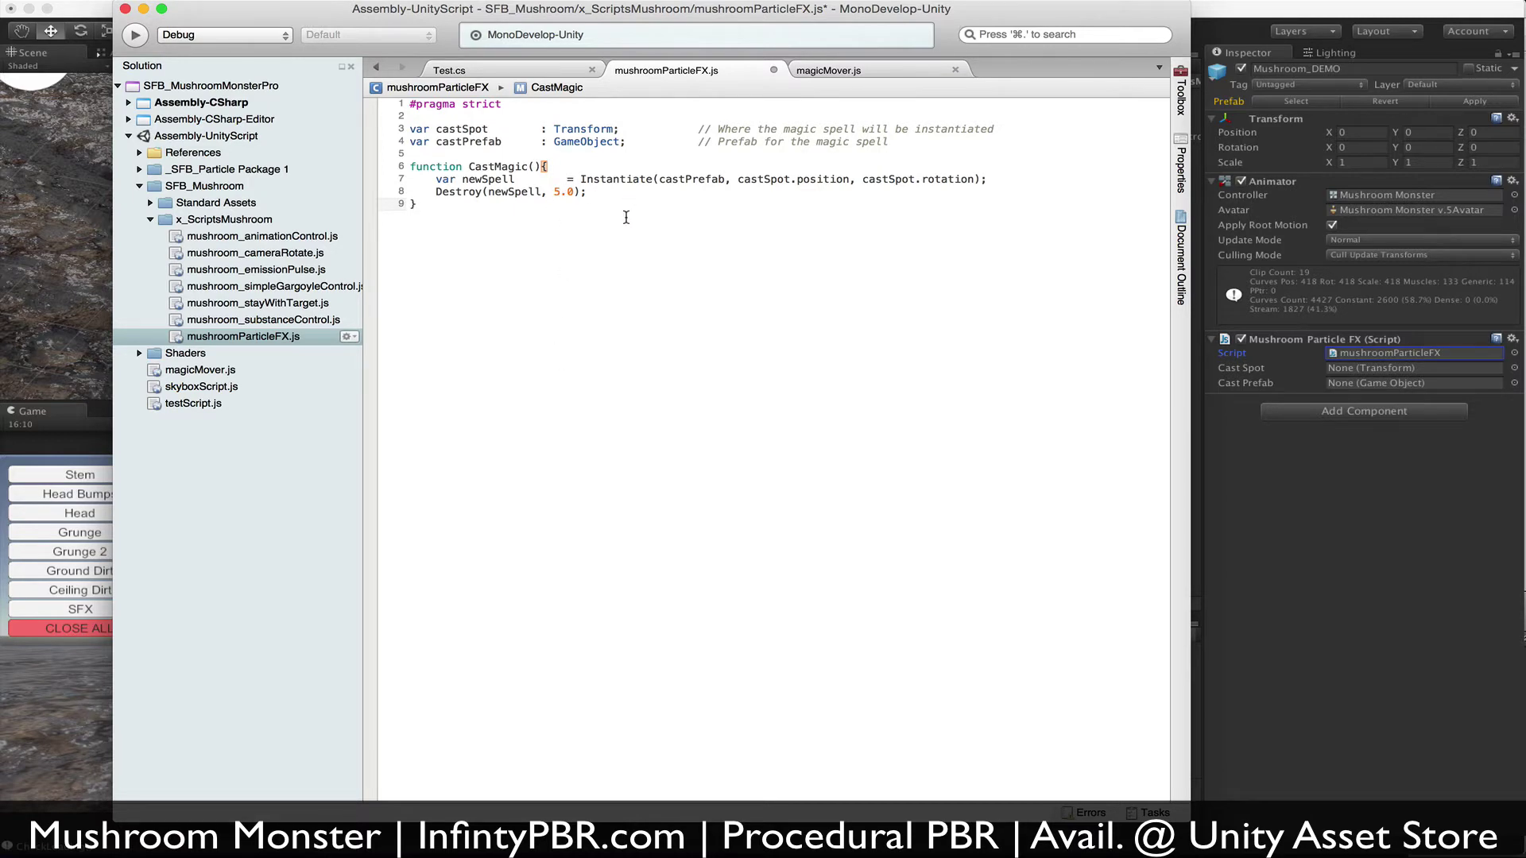
Open Prefabs > Mushroom Magic's magicMover script, review its speed variable, and switch back to Unity.
left_click(1224, 7)
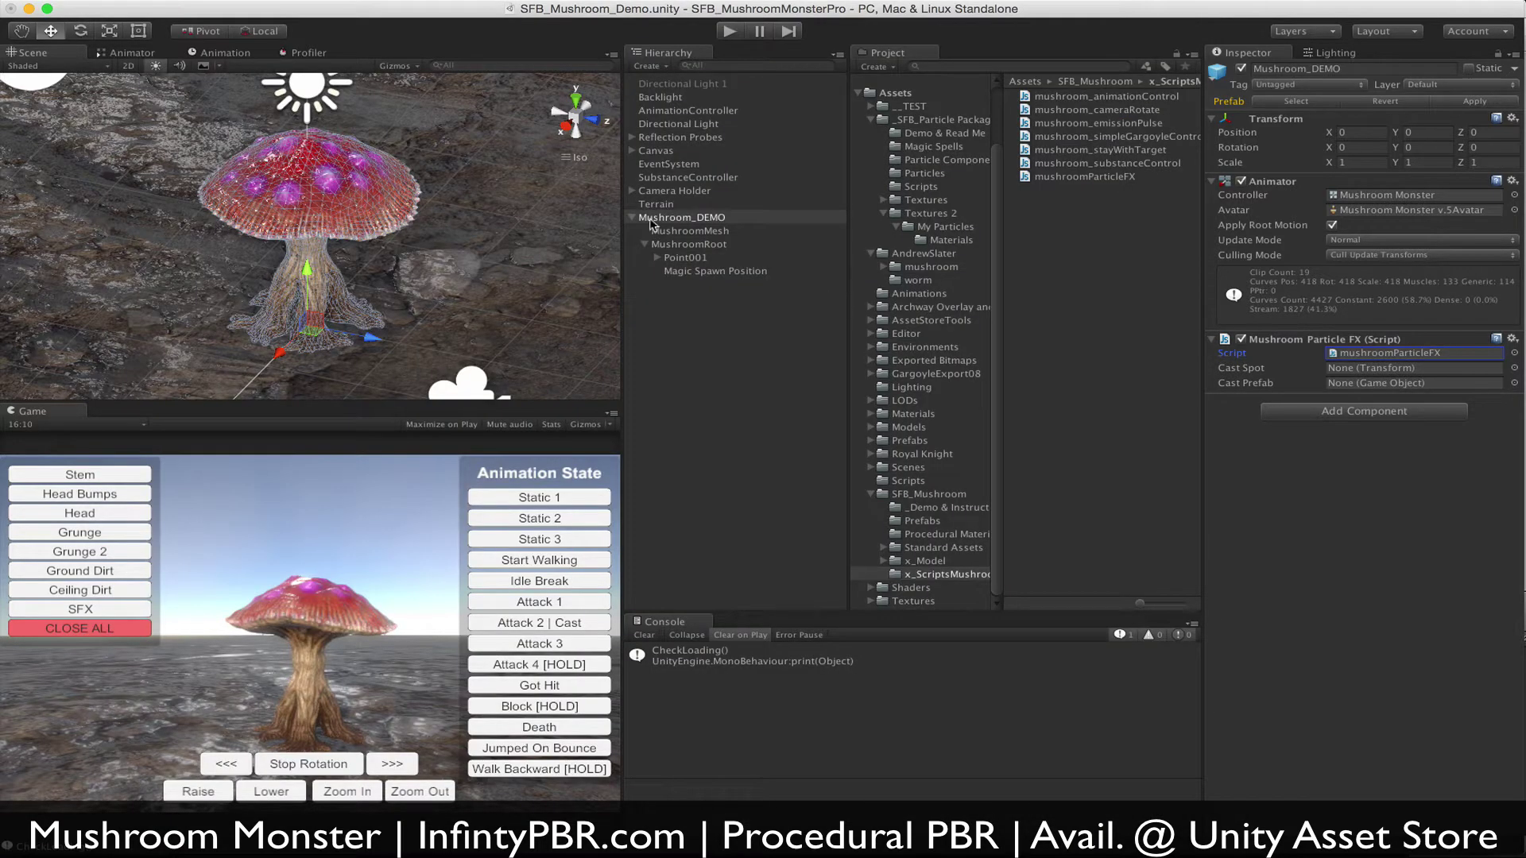
left_click(922, 521)
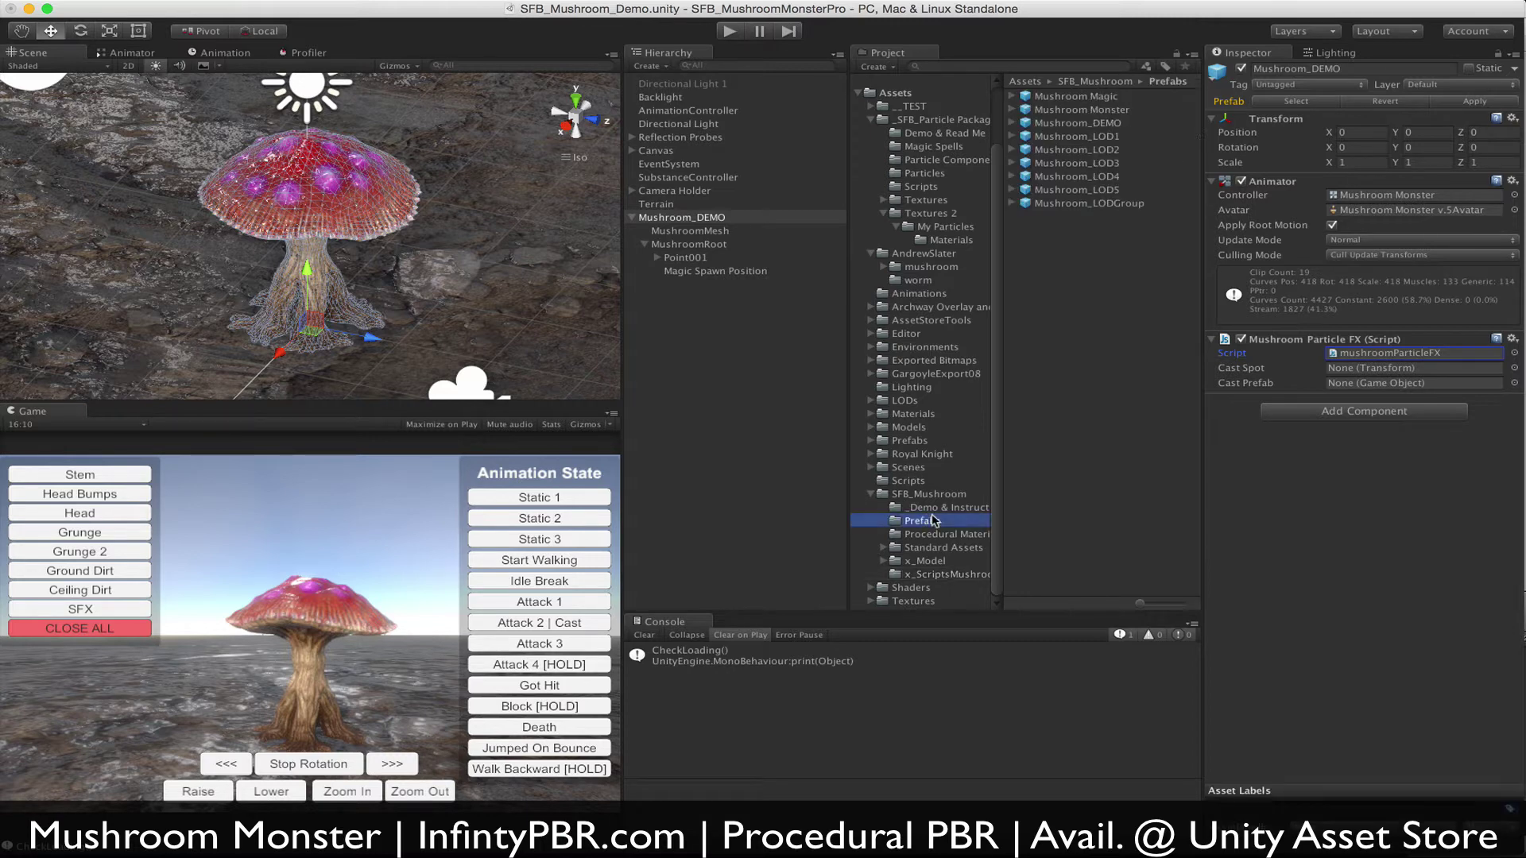
double_click(1385, 350)
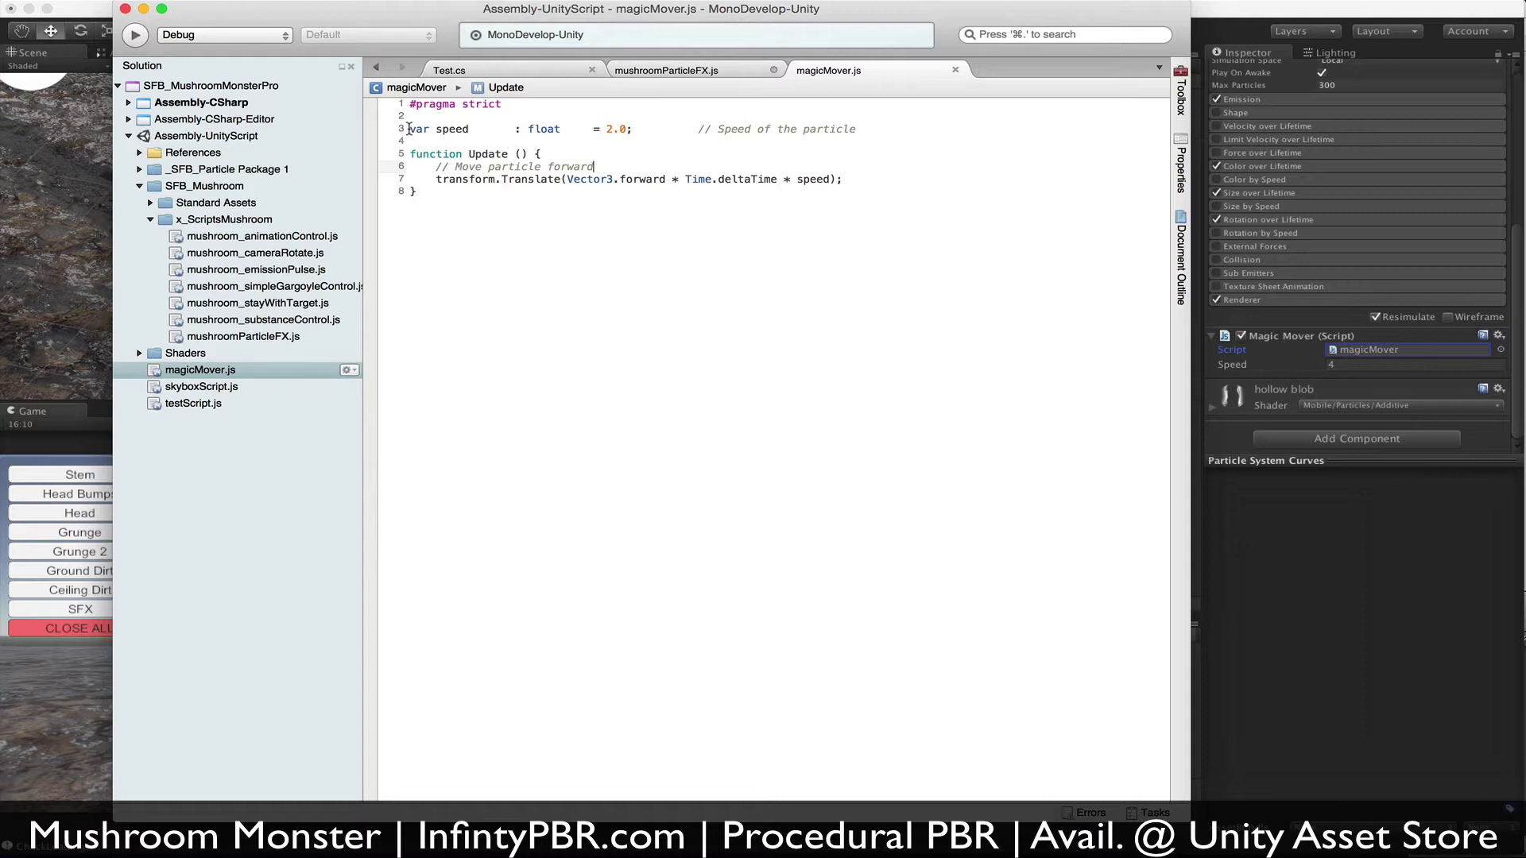
left_click_drag(409, 130, 661, 131)
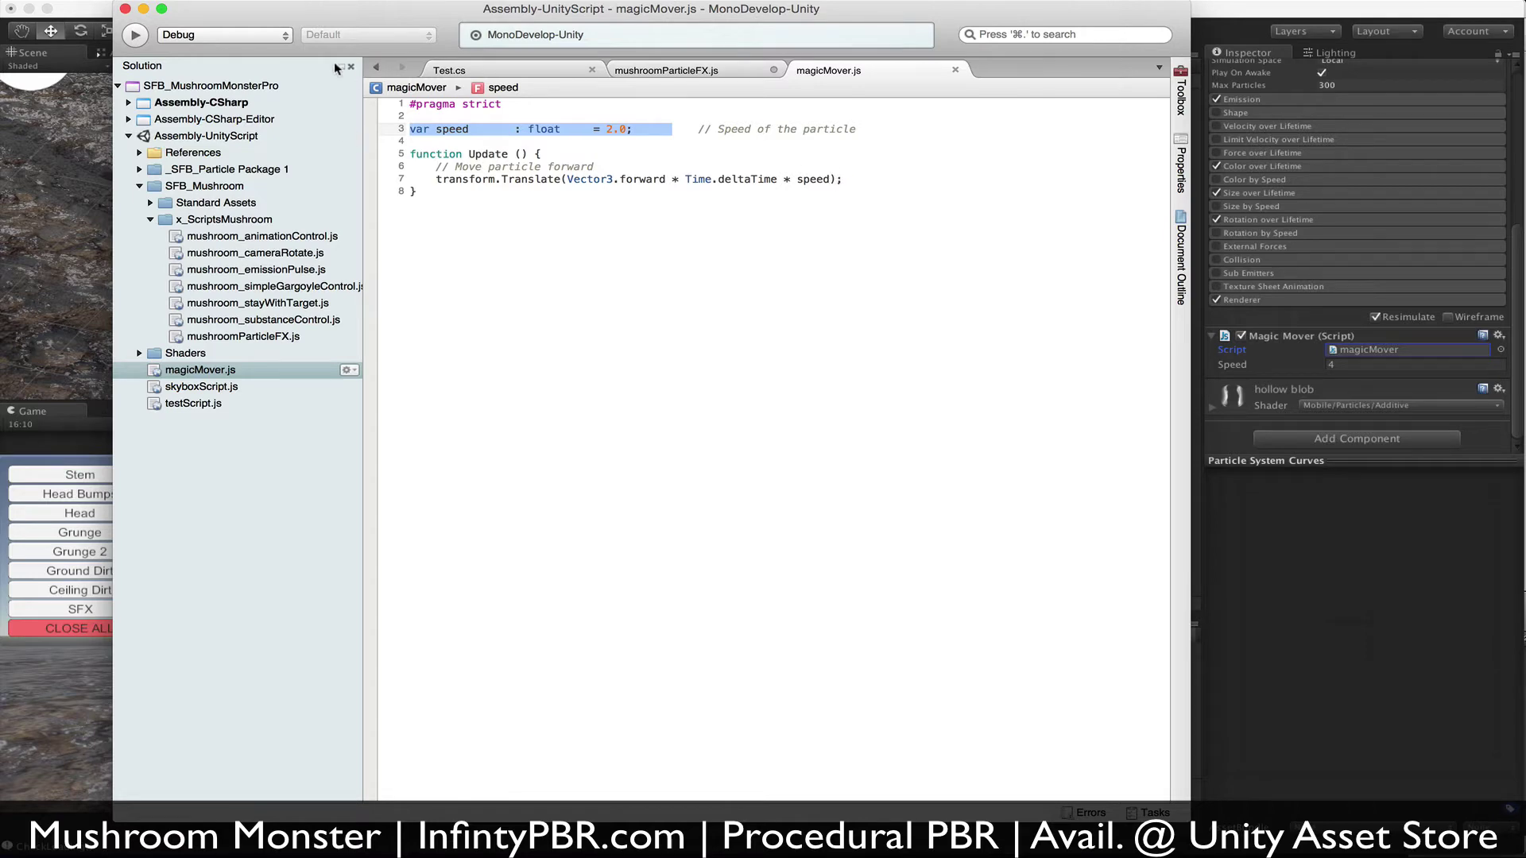
left_click(1250, 11)
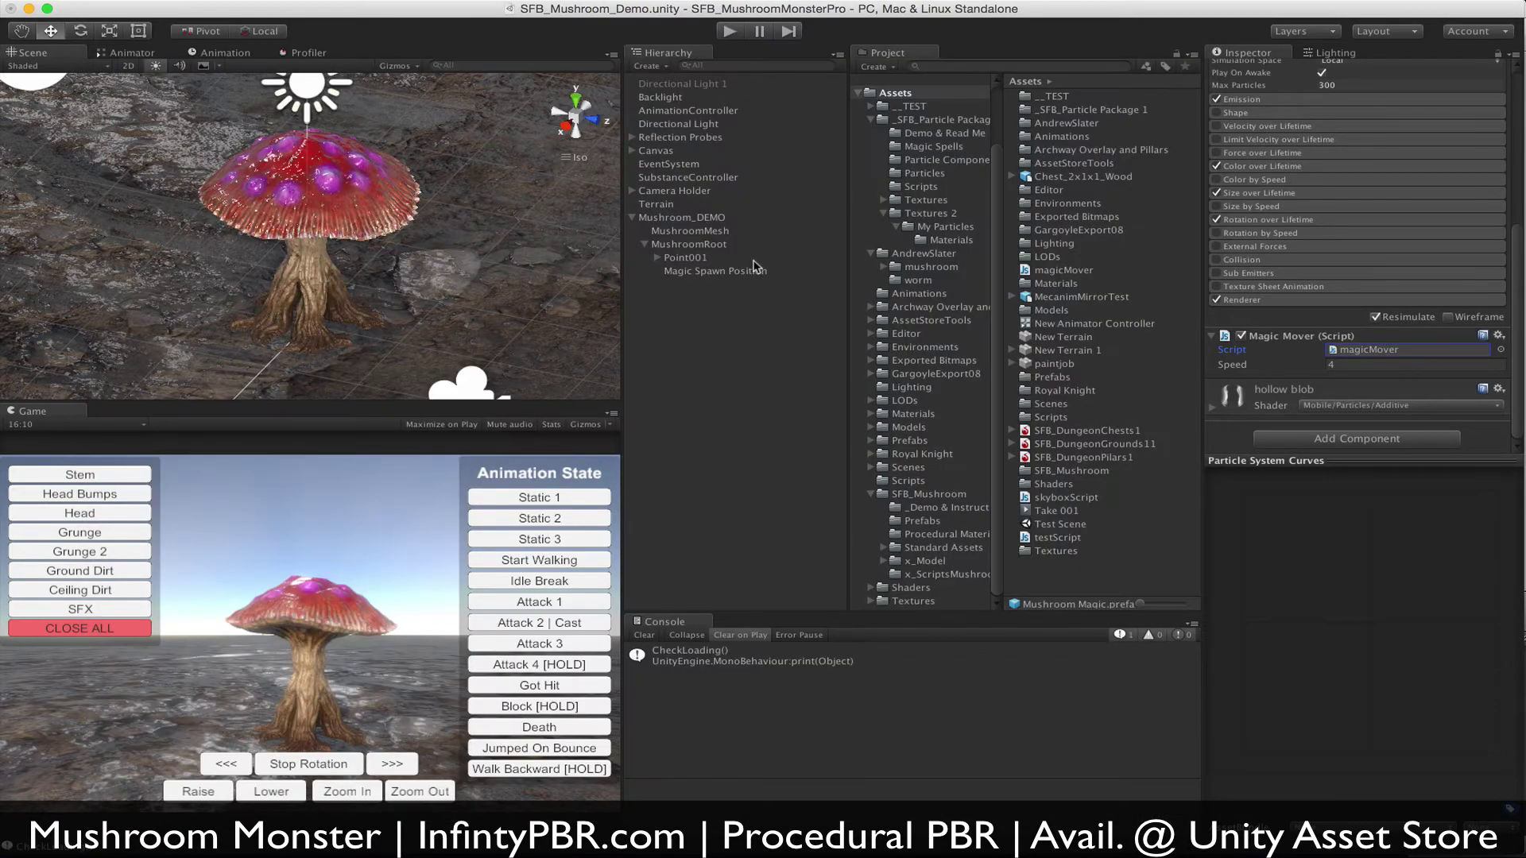
On Mushroom_DEMO, assign Magic Spawn Position to Cast Spot and the Mushroom Magic prefab to Cast Prefab.
left_click(704, 217)
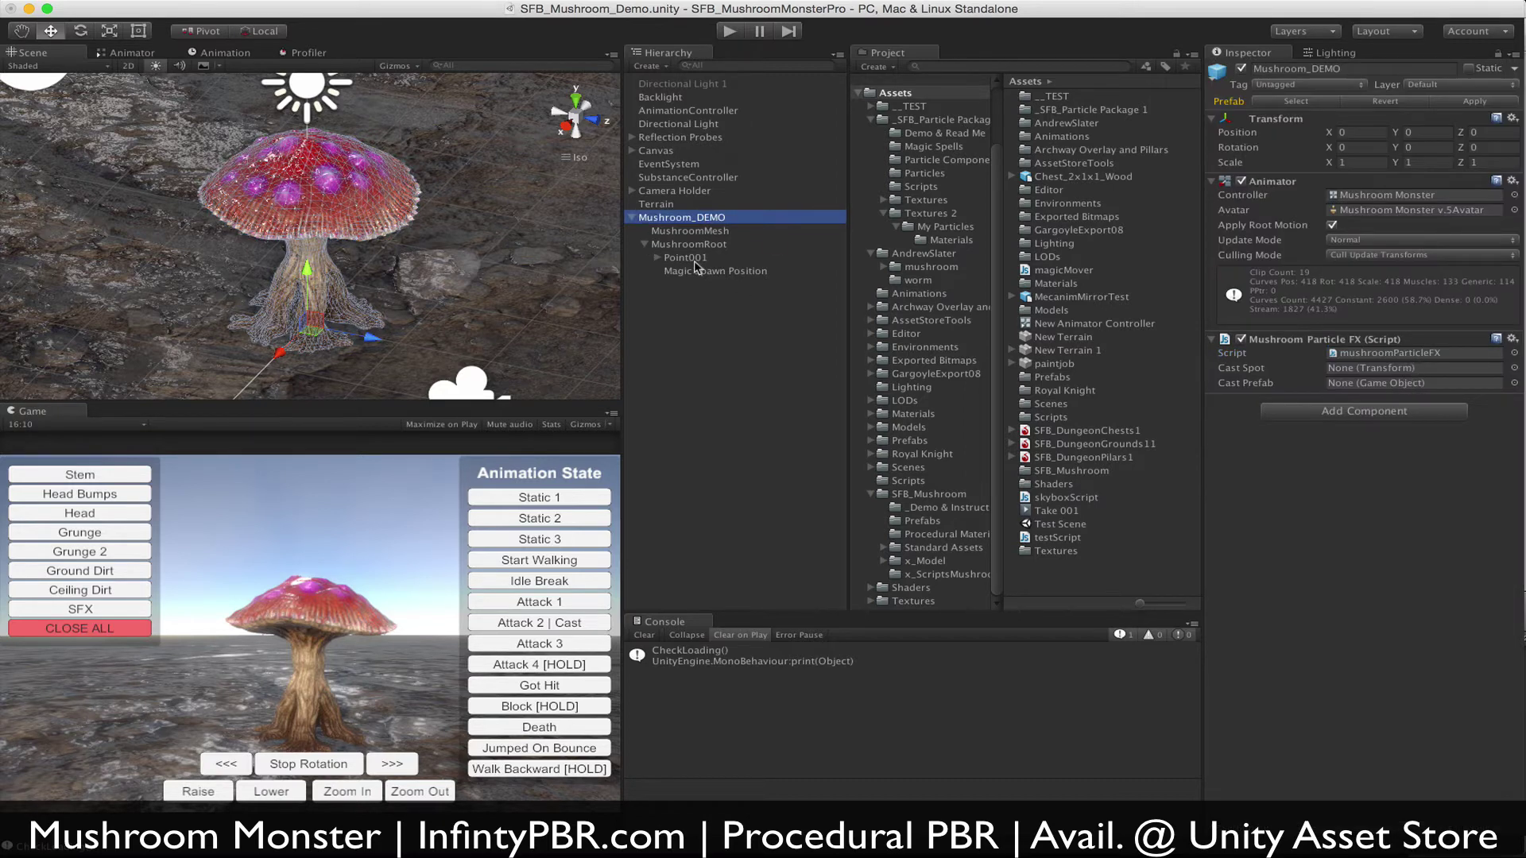
left_click_drag(700, 271, 1415, 368)
left_click(921, 520)
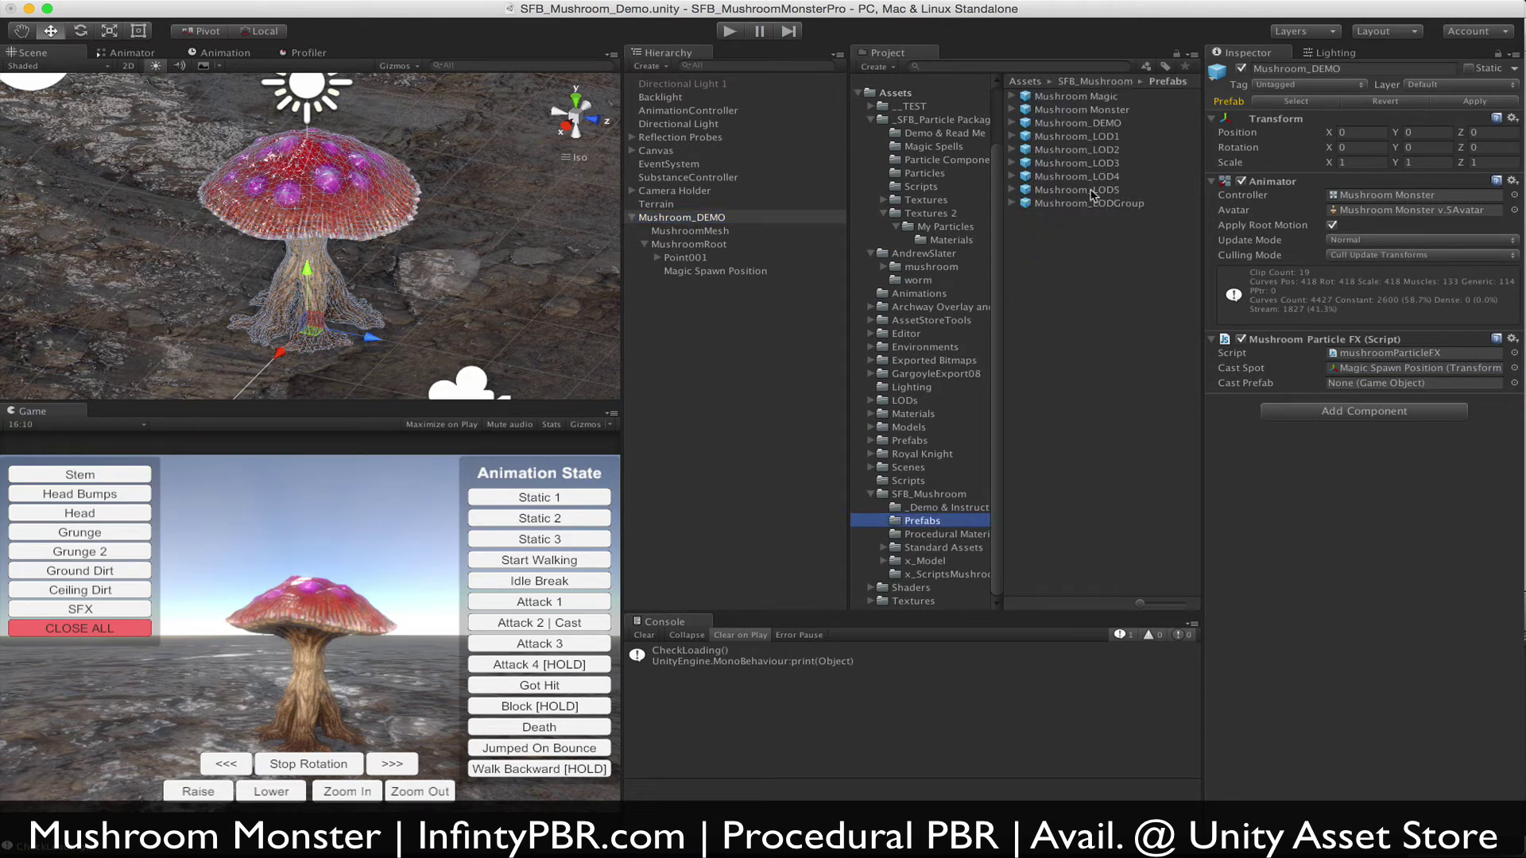
left_click_drag(1081, 100, 1415, 383)
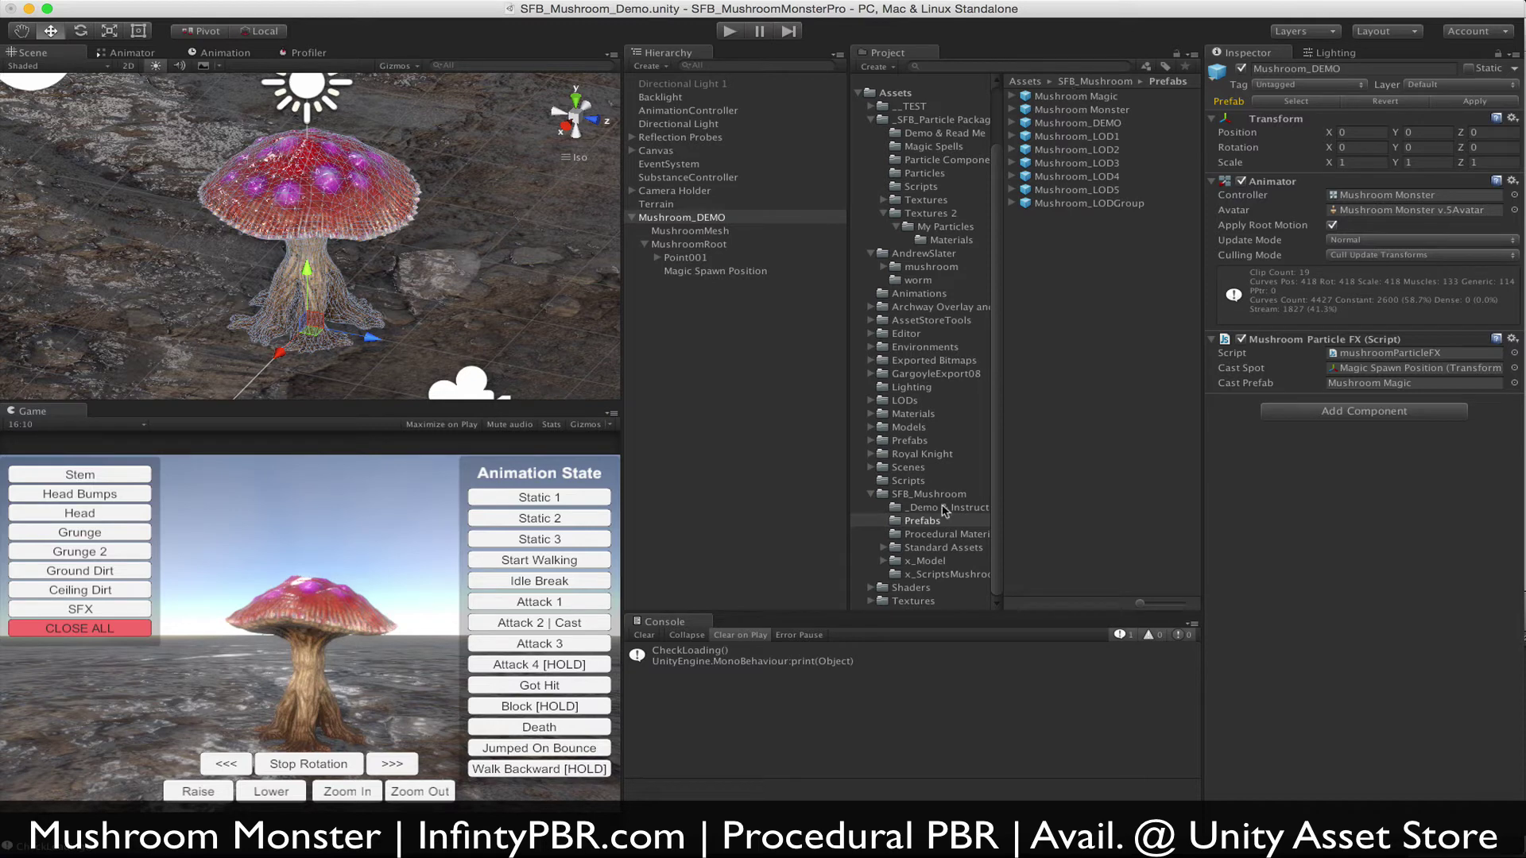
Show the Mushroom Monster v.5 model's animation import settings from the x_Model folder.
left_click(938, 562)
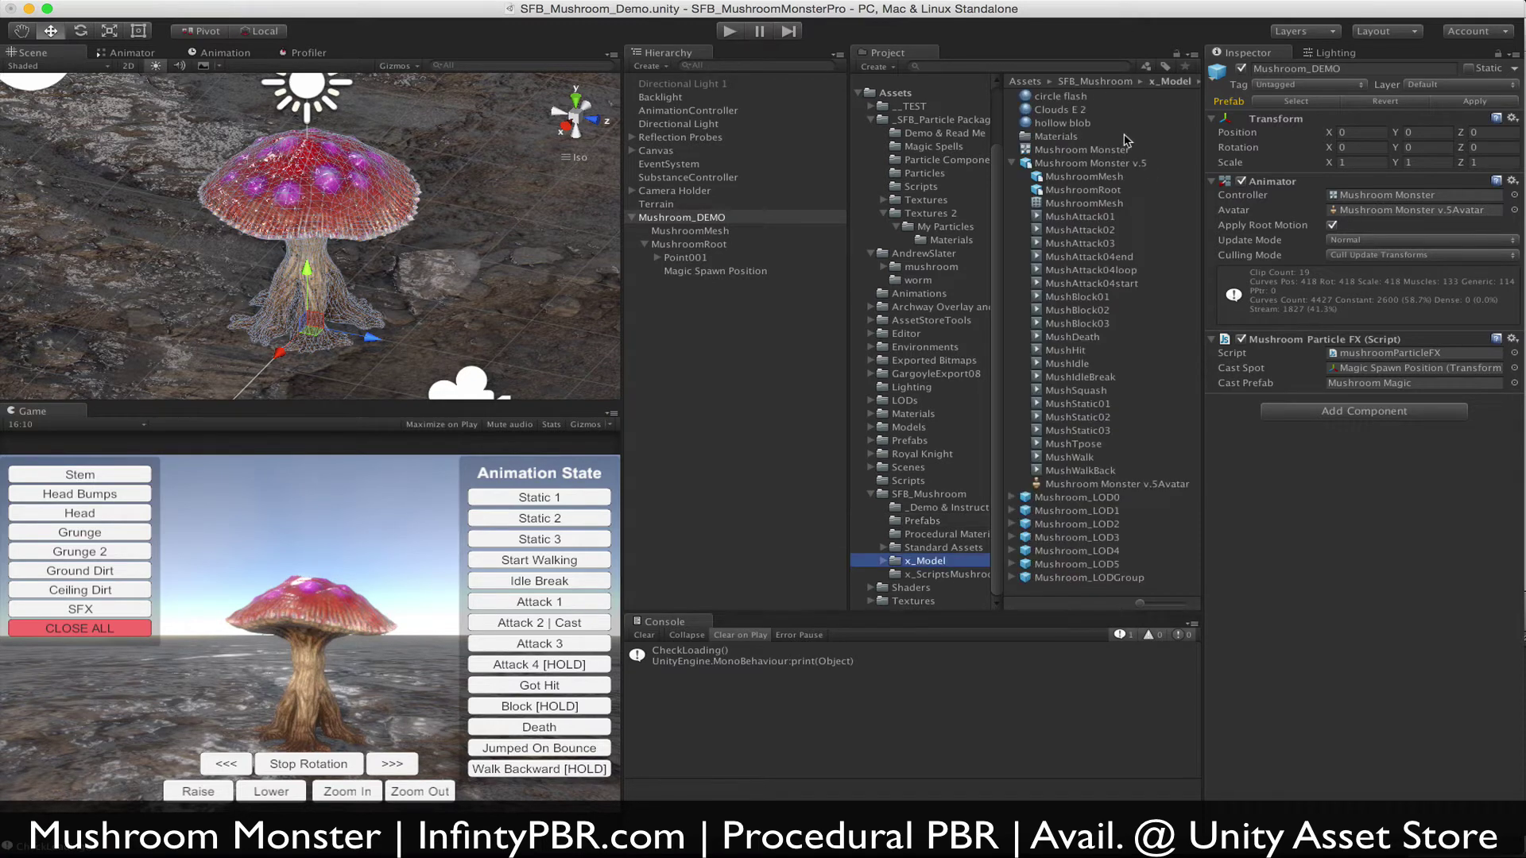
left_click(1085, 163)
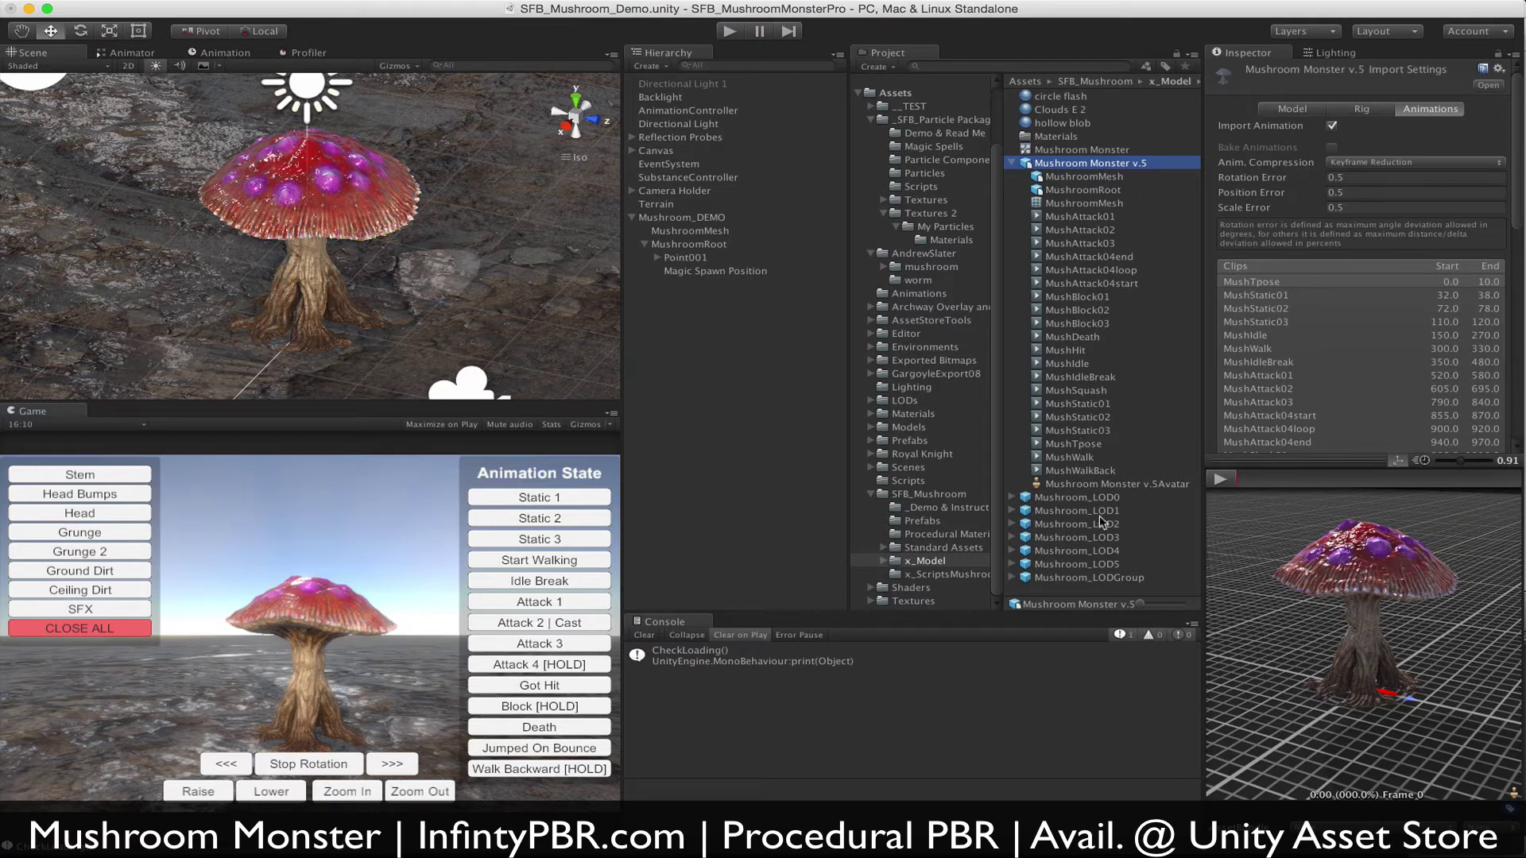
scroll(1355, 291, "down", 5)
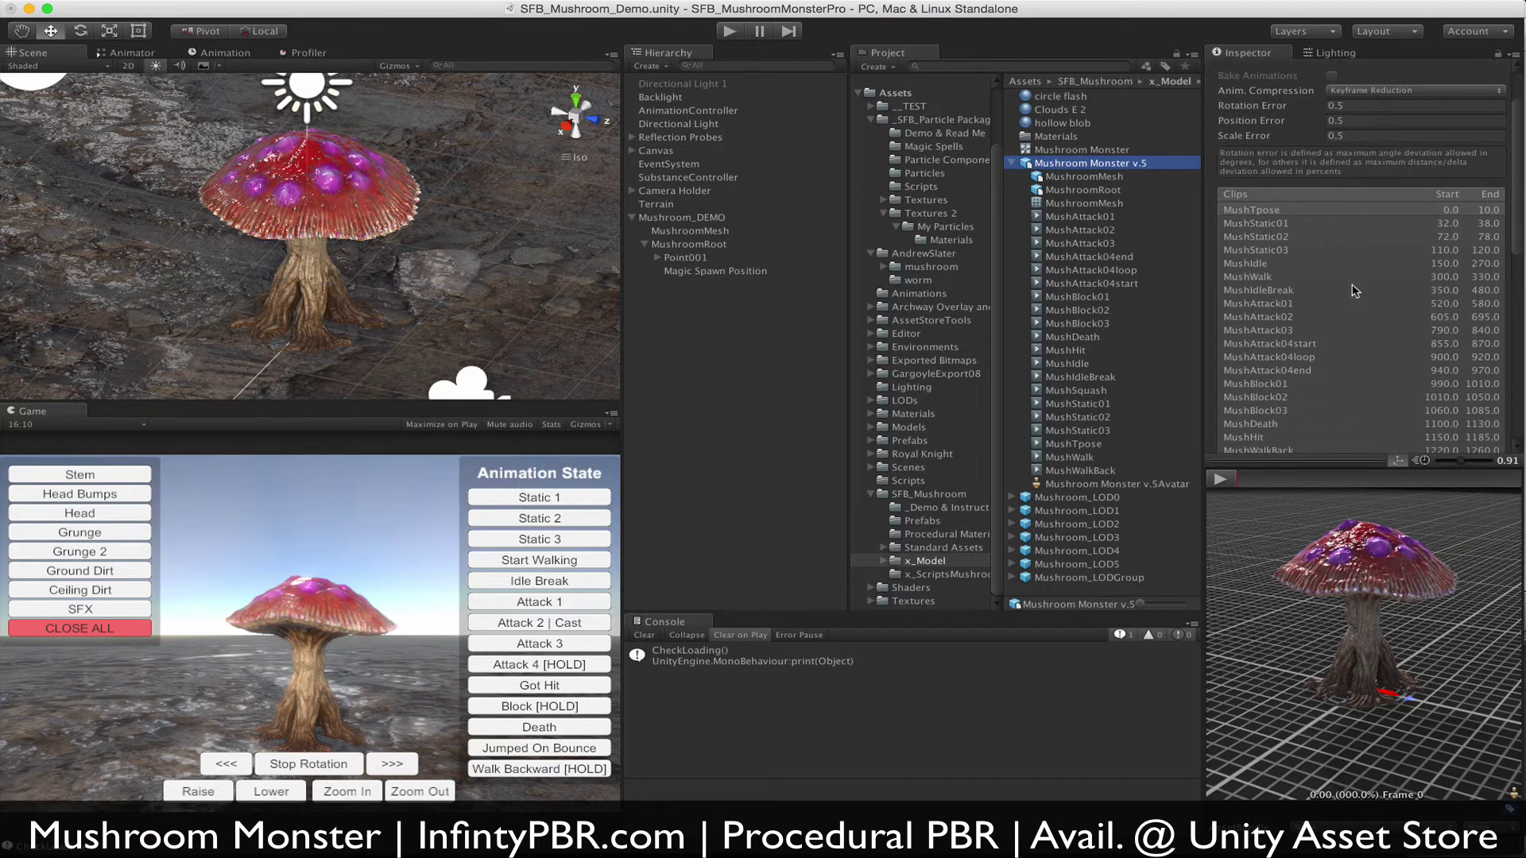
scroll(1366, 270, "up", 5)
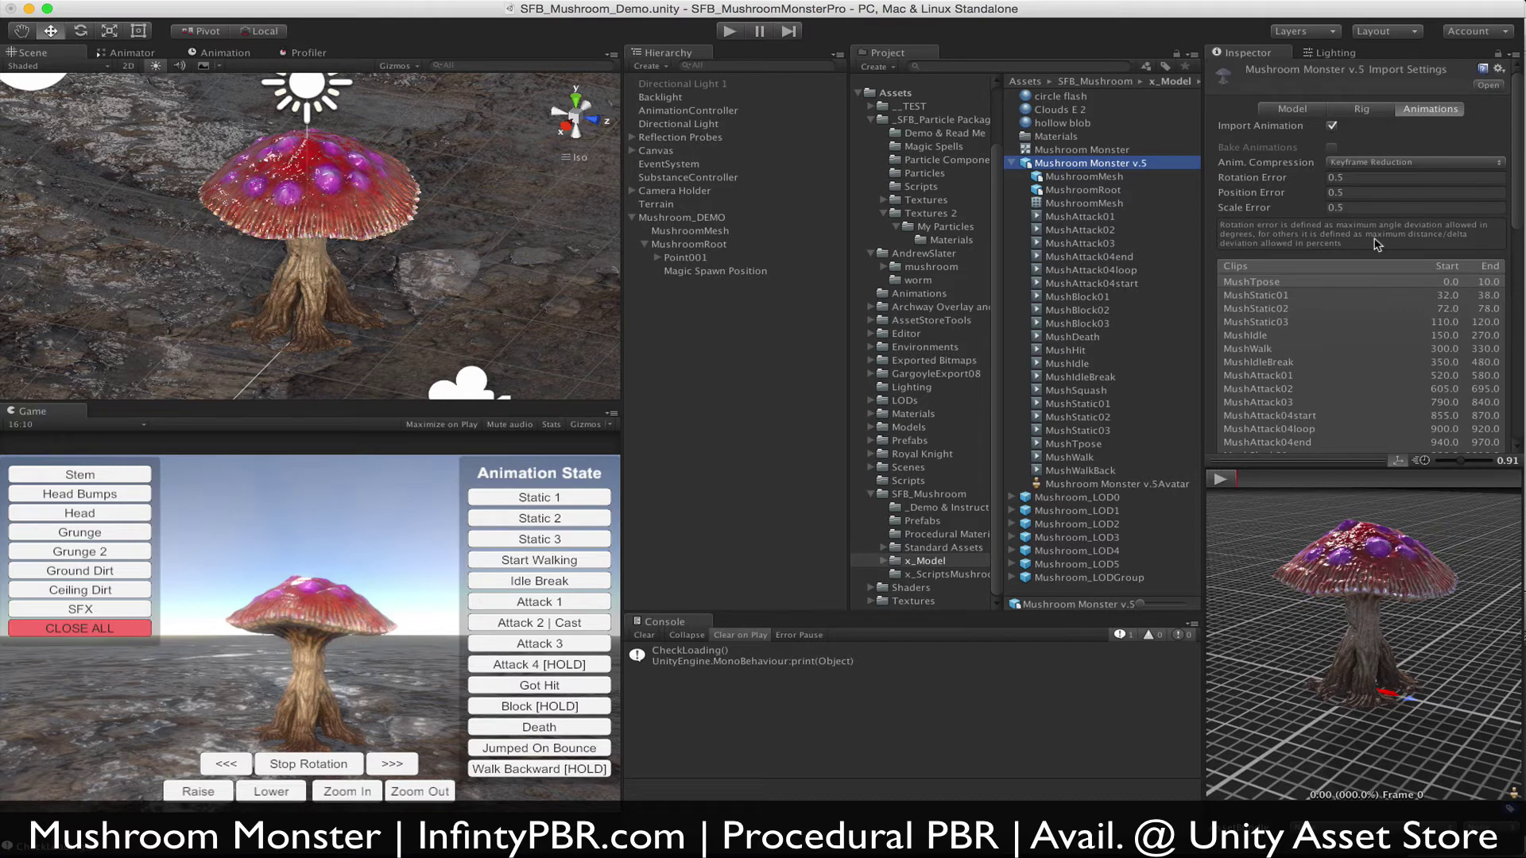
left_click(1421, 113)
scroll(1384, 251, "down", 7)
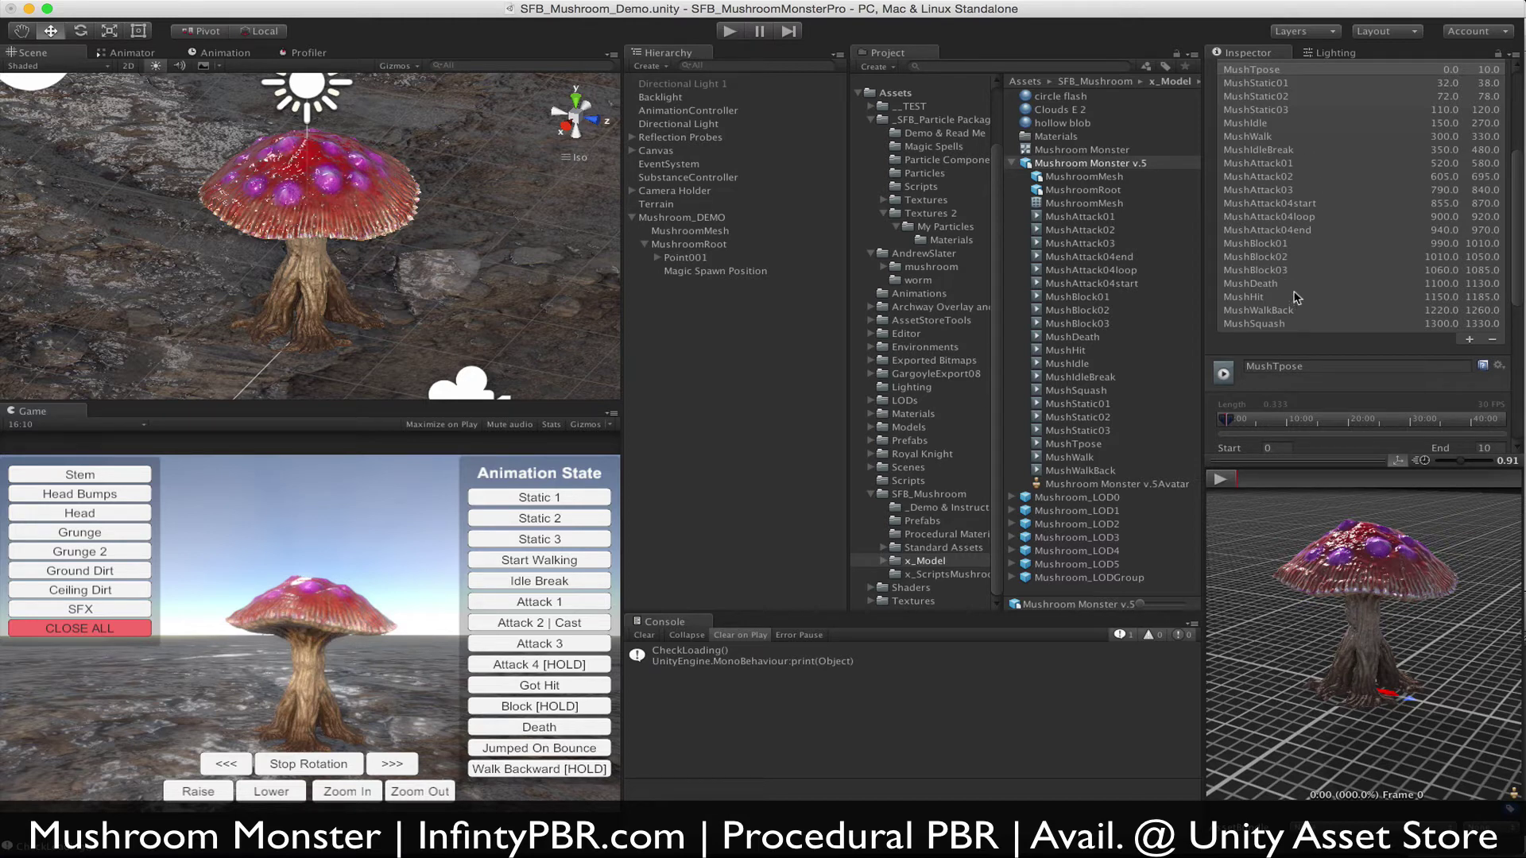
scroll(1296, 169, "up", 1)
Preview the MushAttack02 clip and expand its Events timeline.
left_click(1302, 206)
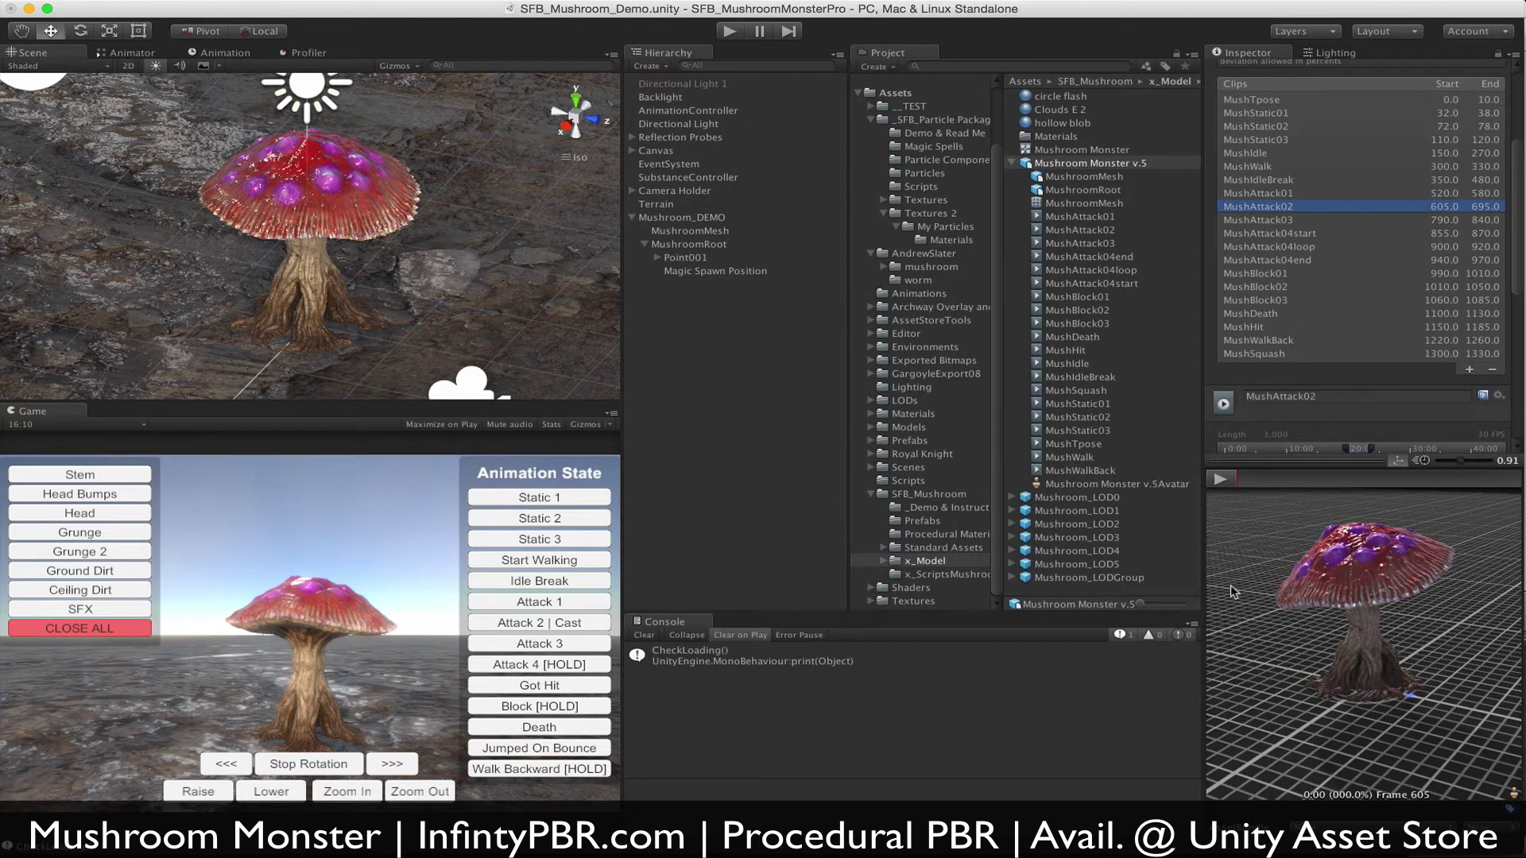
left_click(1226, 478)
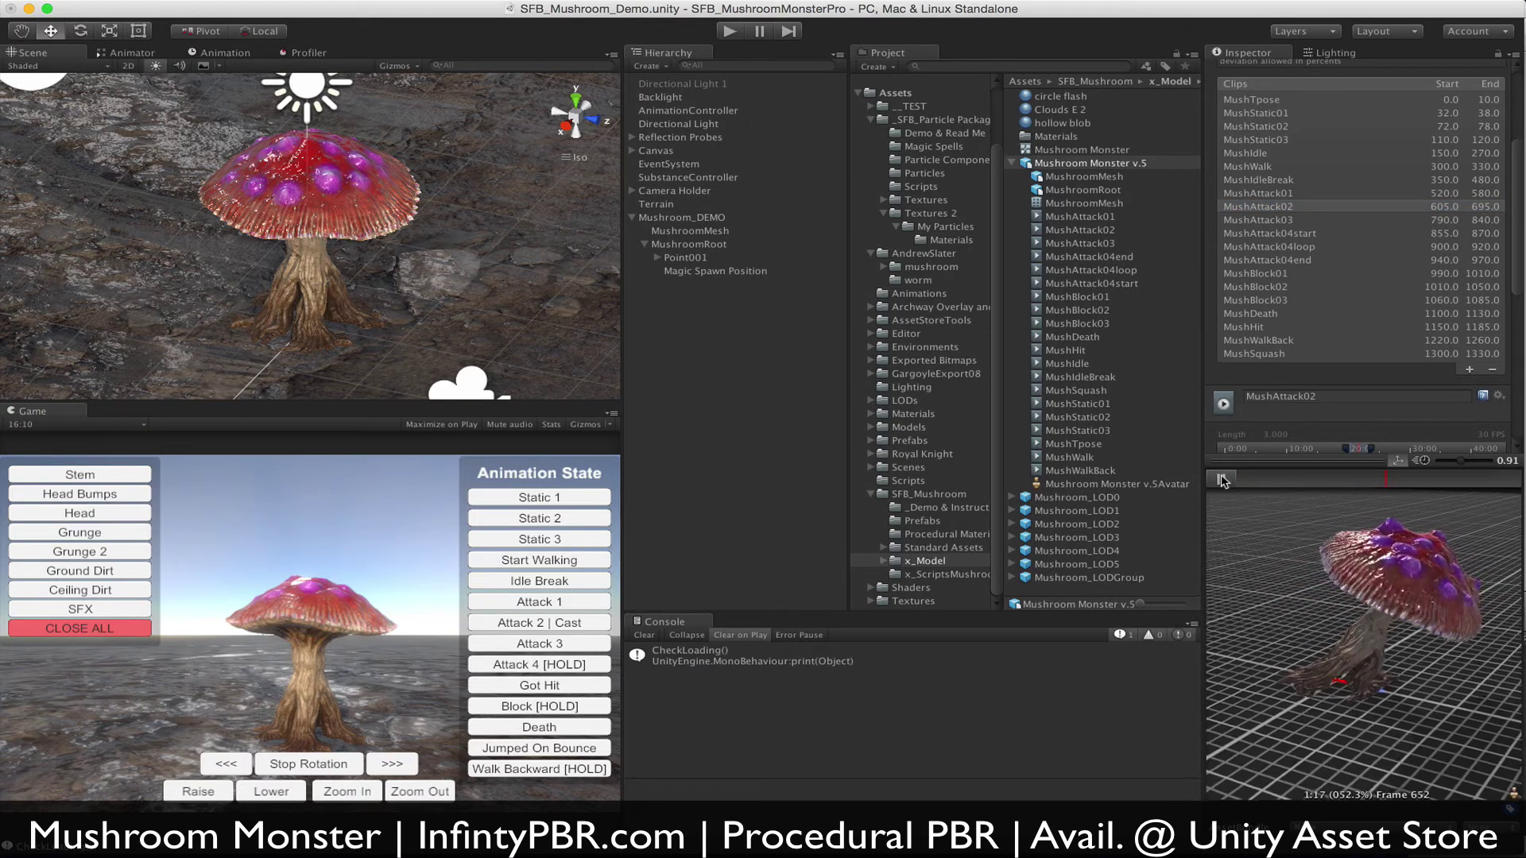
left_click(1221, 480)
scroll(1328, 376, "down", 10)
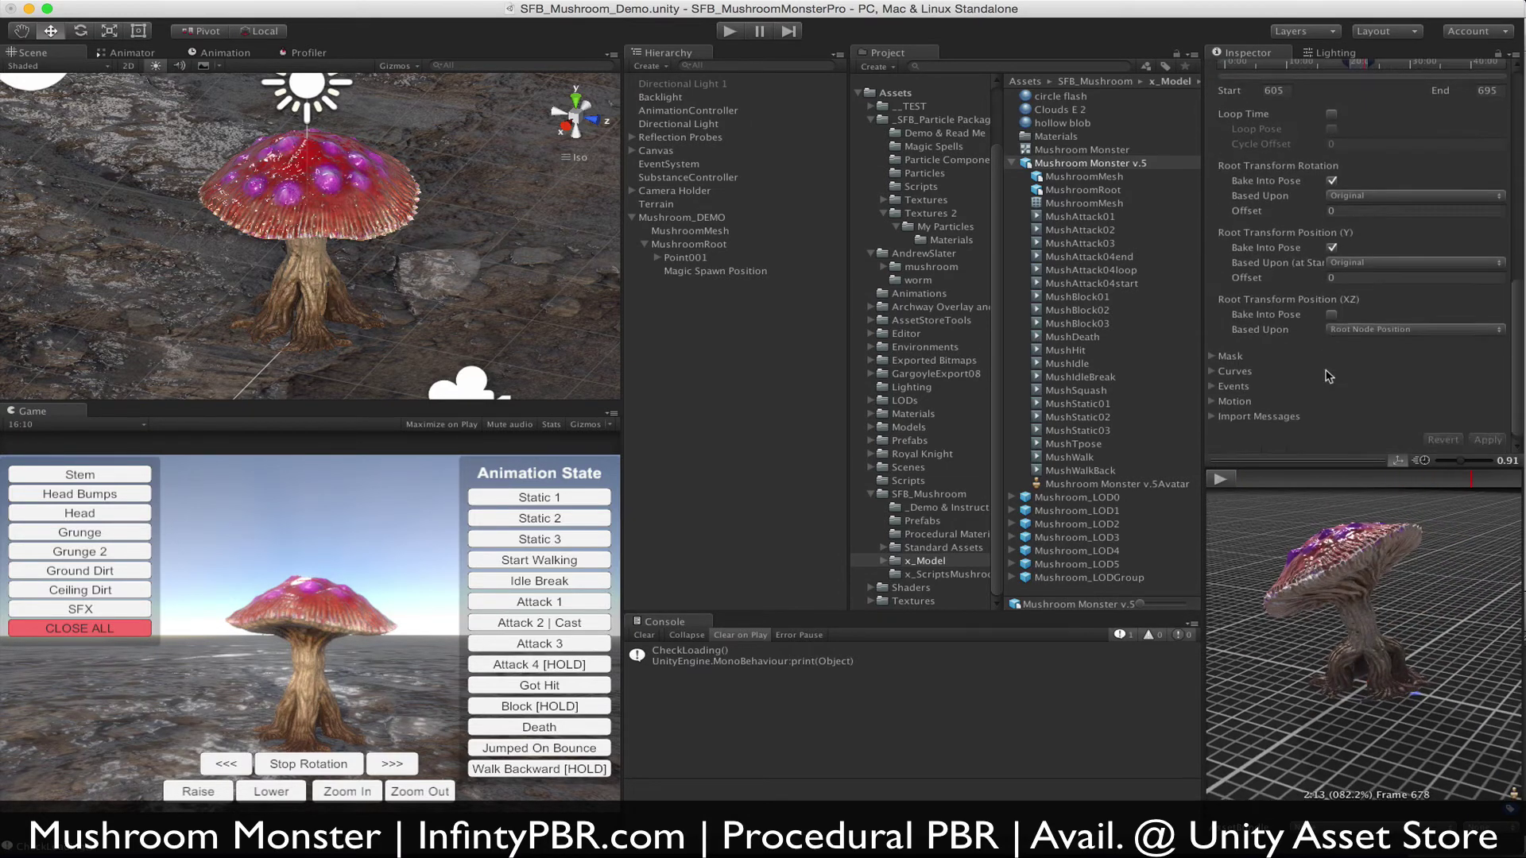
scroll(1329, 376, "down", 1)
left_click(1211, 379)
scroll(1323, 413, "down", 3)
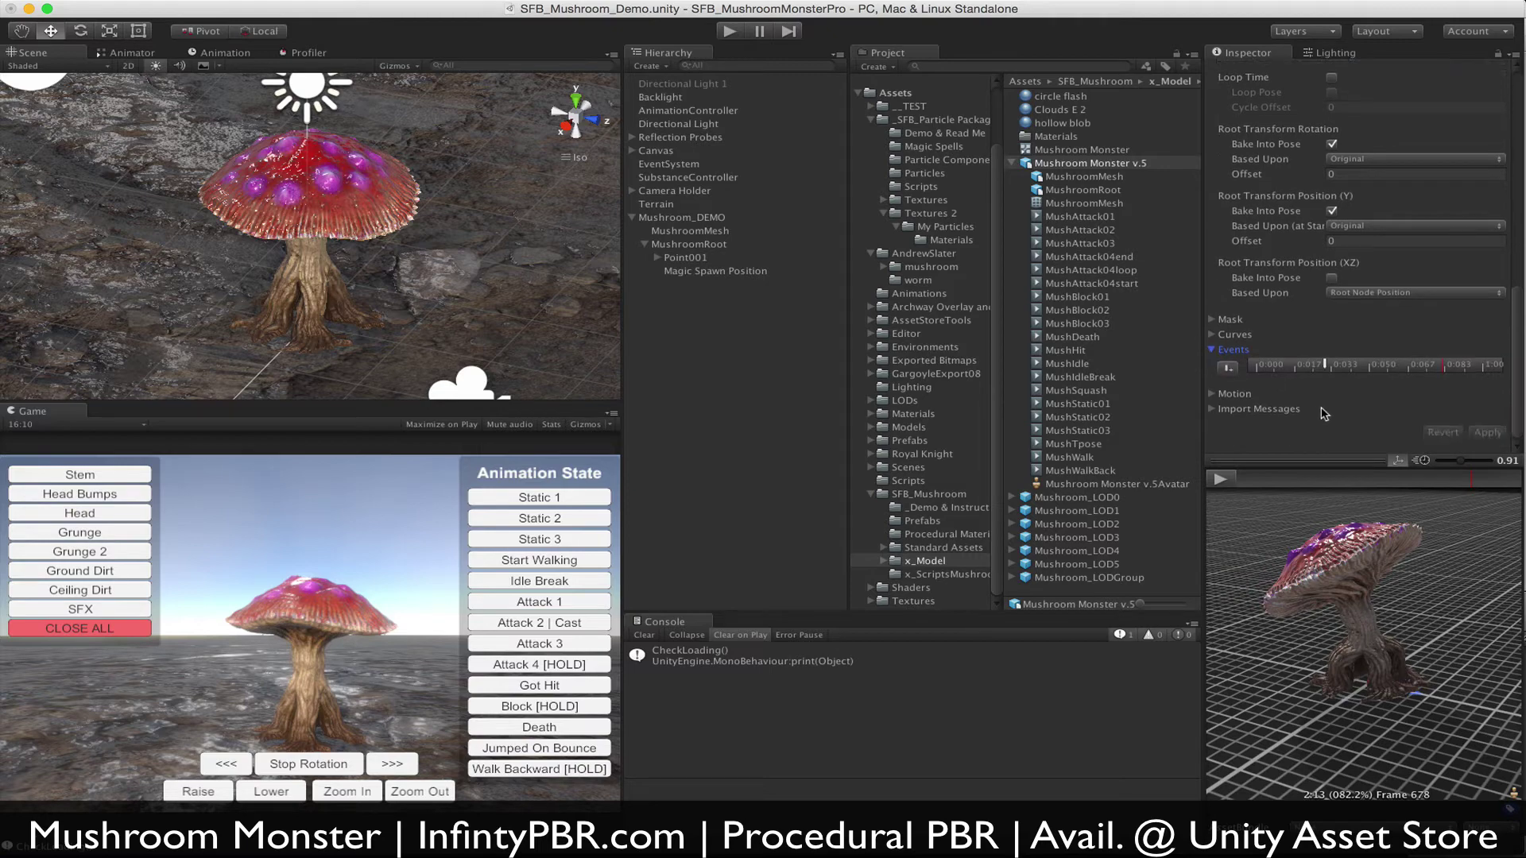
Zoom the preview onto the mushroom cap and scrub MushAttack02 to frame 652 (1:17, 52.3%).
left_click_drag(1341, 488, 1192, 495)
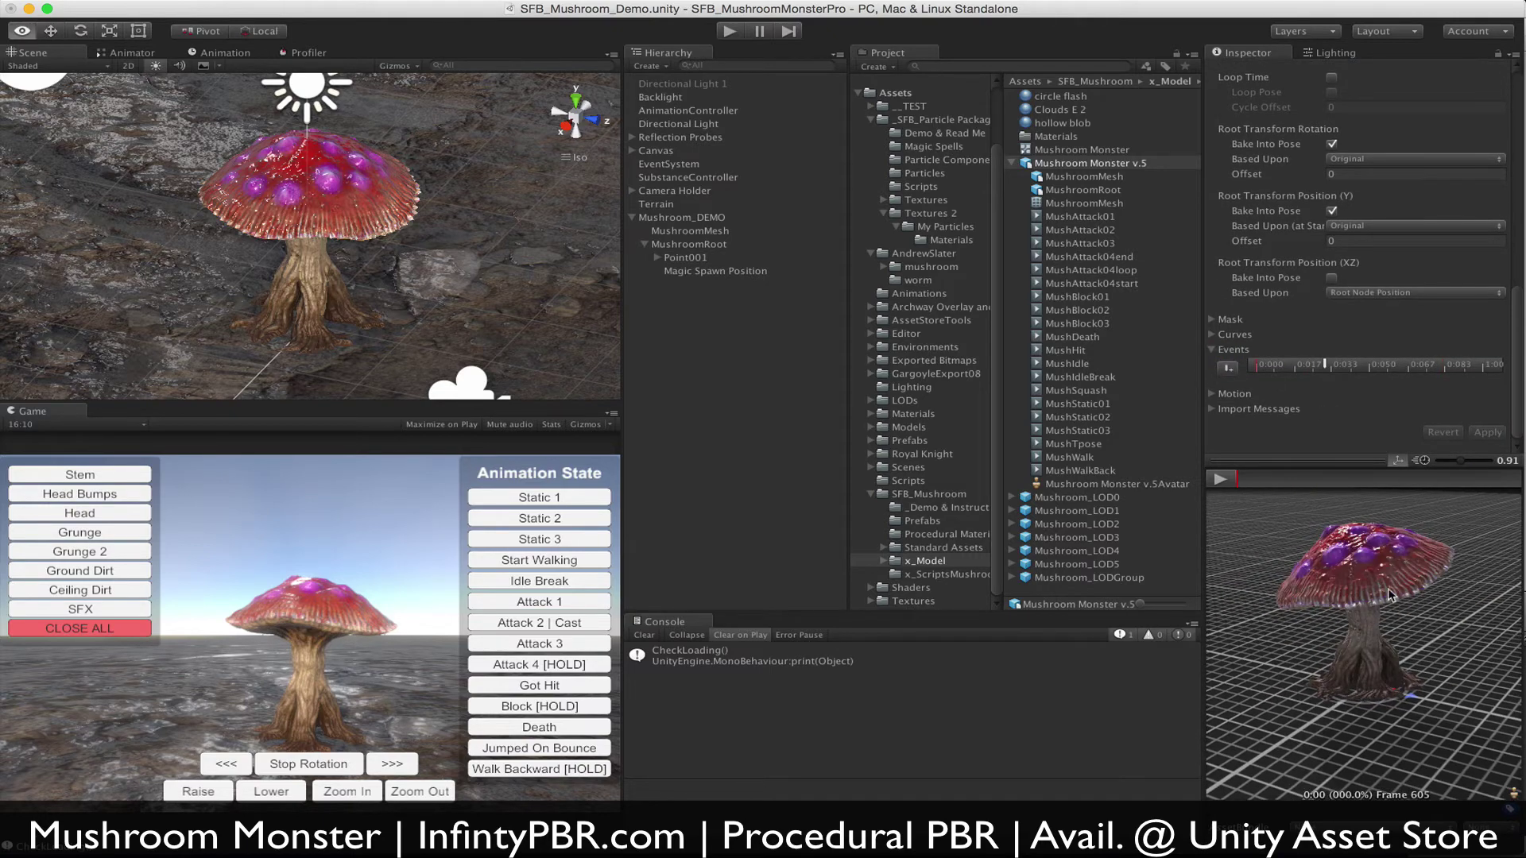
right_click_drag(1410, 592, 1417, 544, "alt")
left_click_drag(1417, 545, 1383, 660, "alt")
mouse_move(1383, 659)
right_mouse_down("alt")
mouse_move(1303, 660)
mouse_move(1329, 679)
mouse_move(1436, 642)
mouse_move(1372, 660)
right_mouse_up("alt")
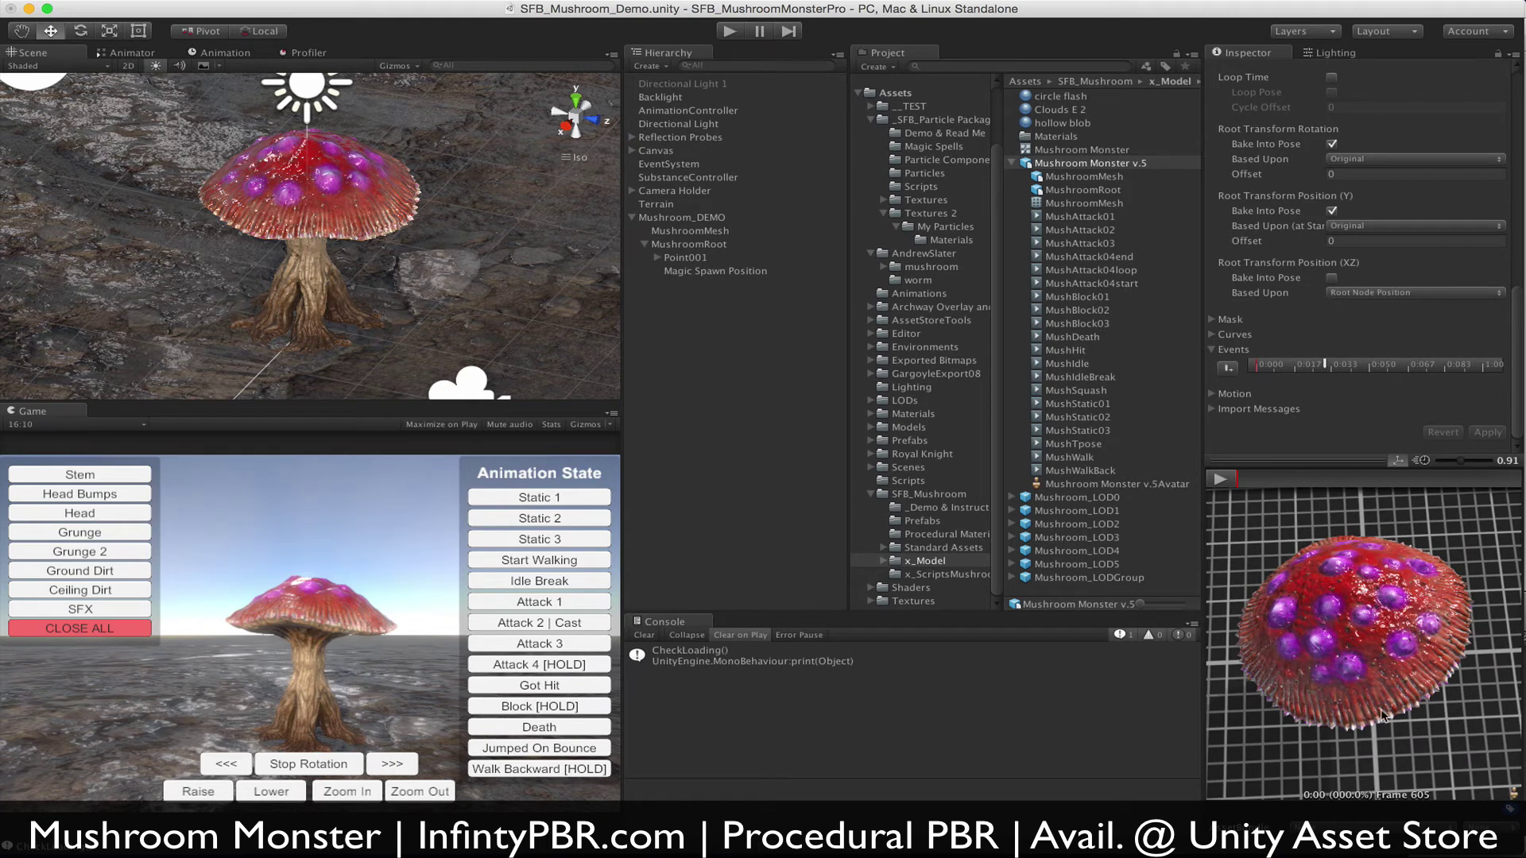
left_click_drag(1251, 477, 1409, 483)
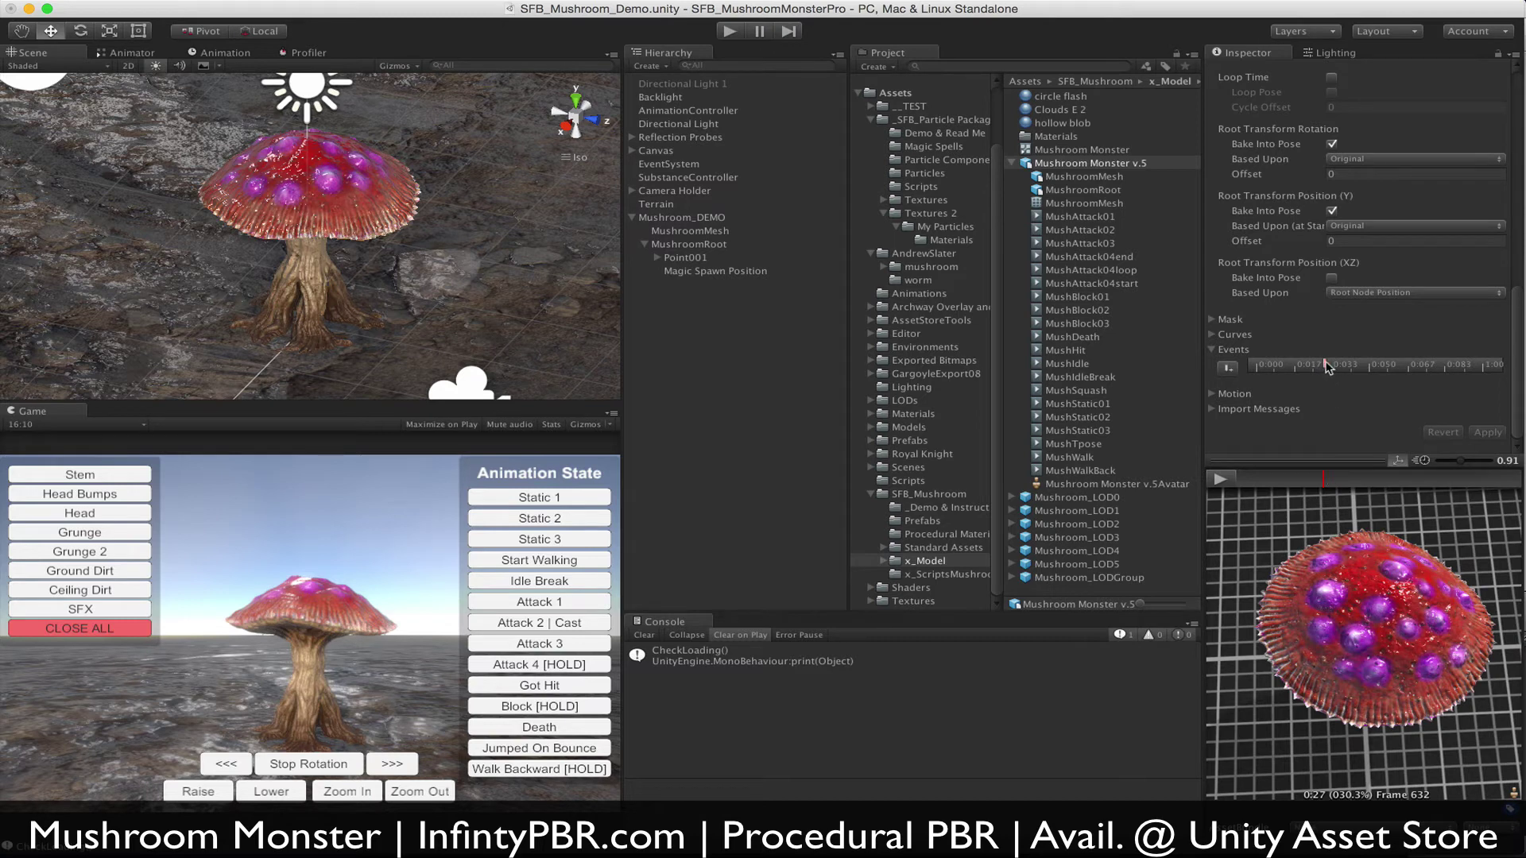
left_click(1373, 365)
Add an event with Function CastMagic at the current frame and Apply it to MushAttack02.
left_click(1216, 350)
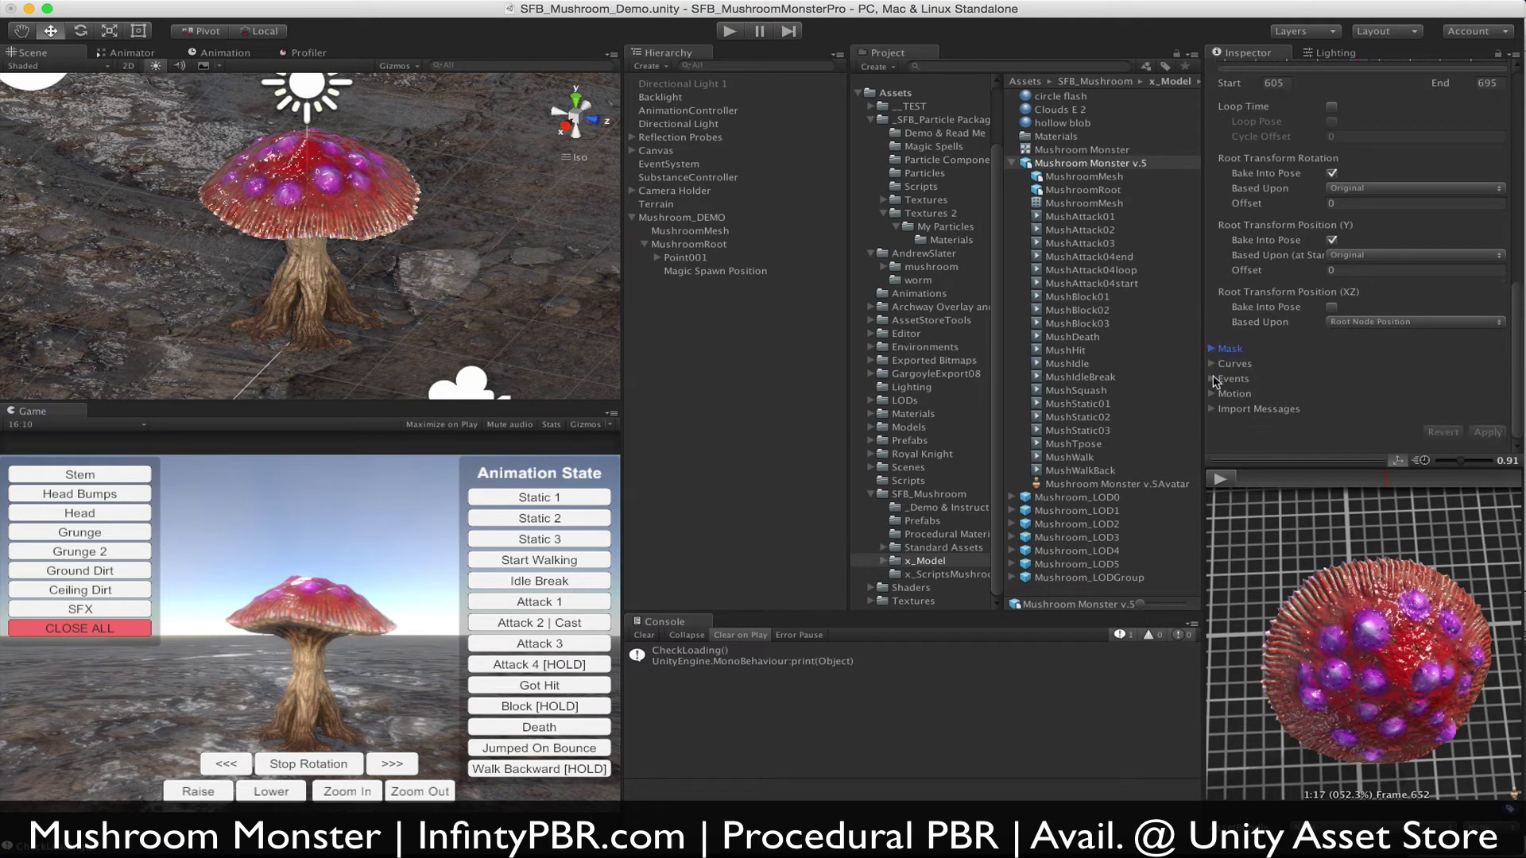
left_click(1213, 380)
left_click(1227, 368)
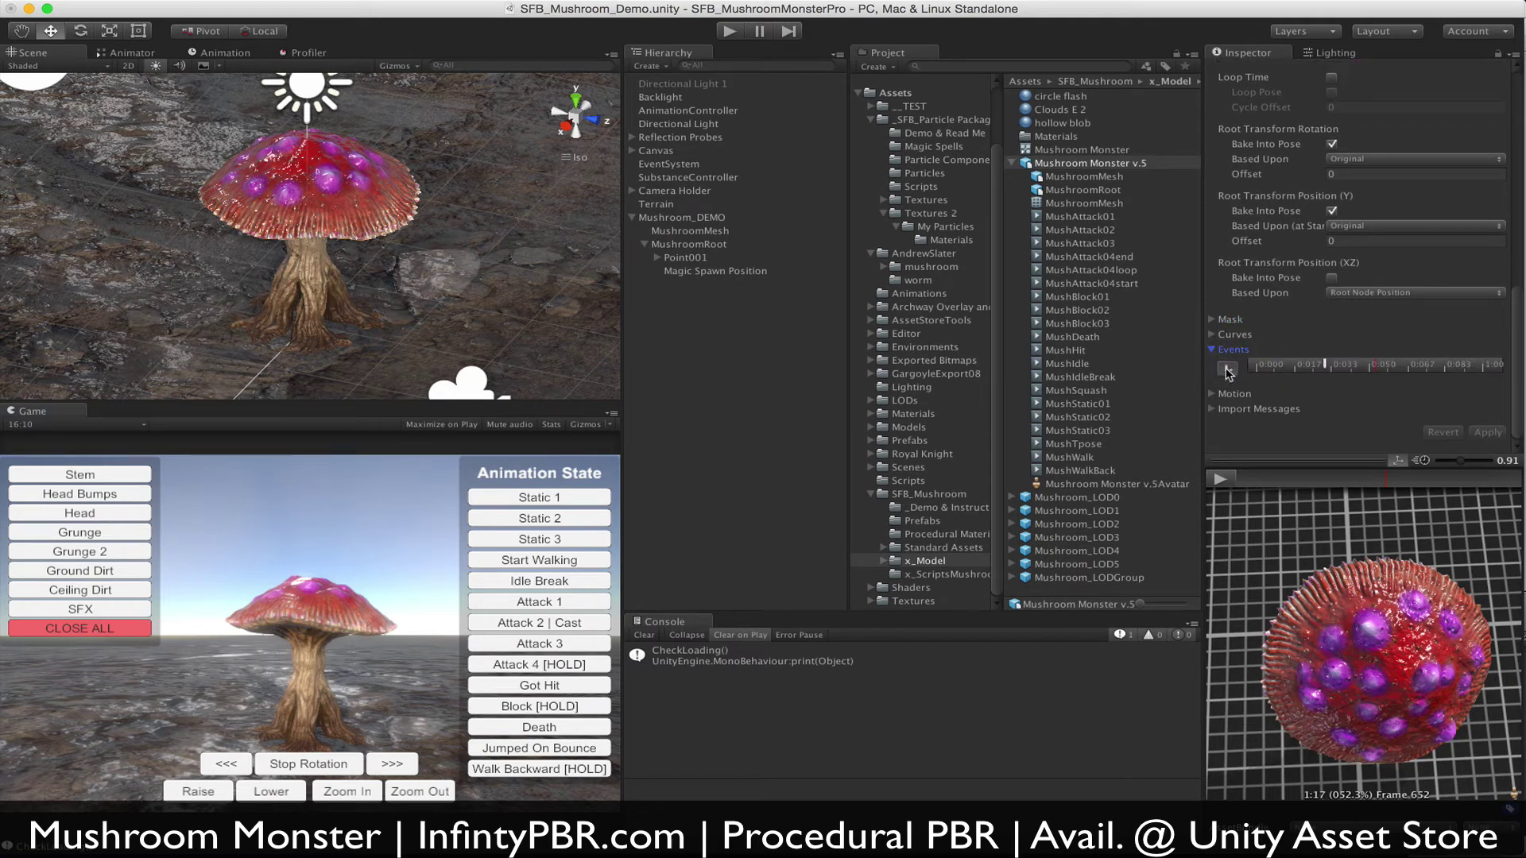
left_click(163, 22)
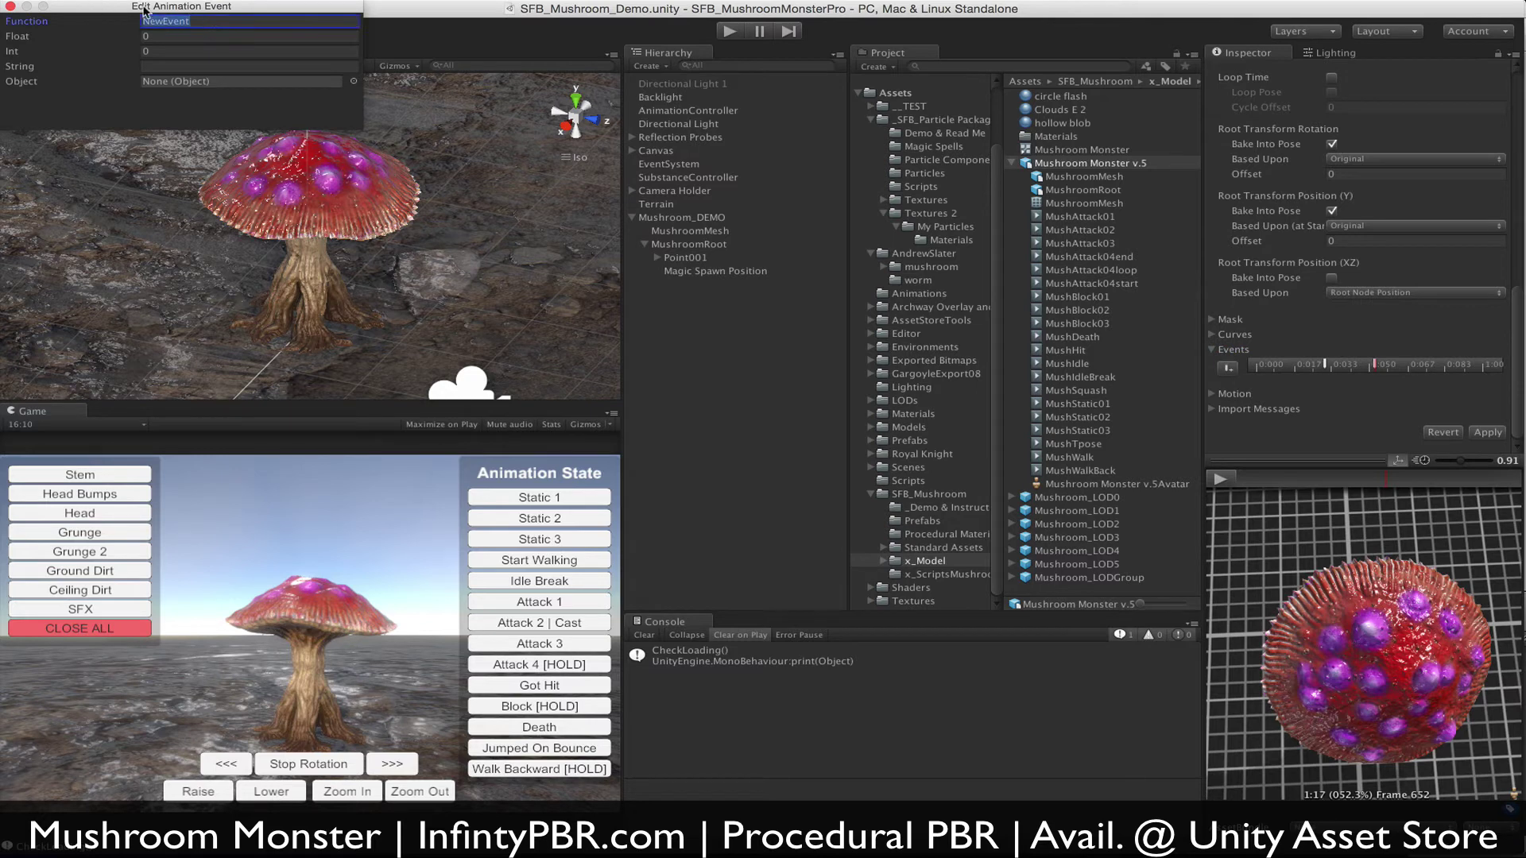
type("CastMagic")
left_click(11, 7)
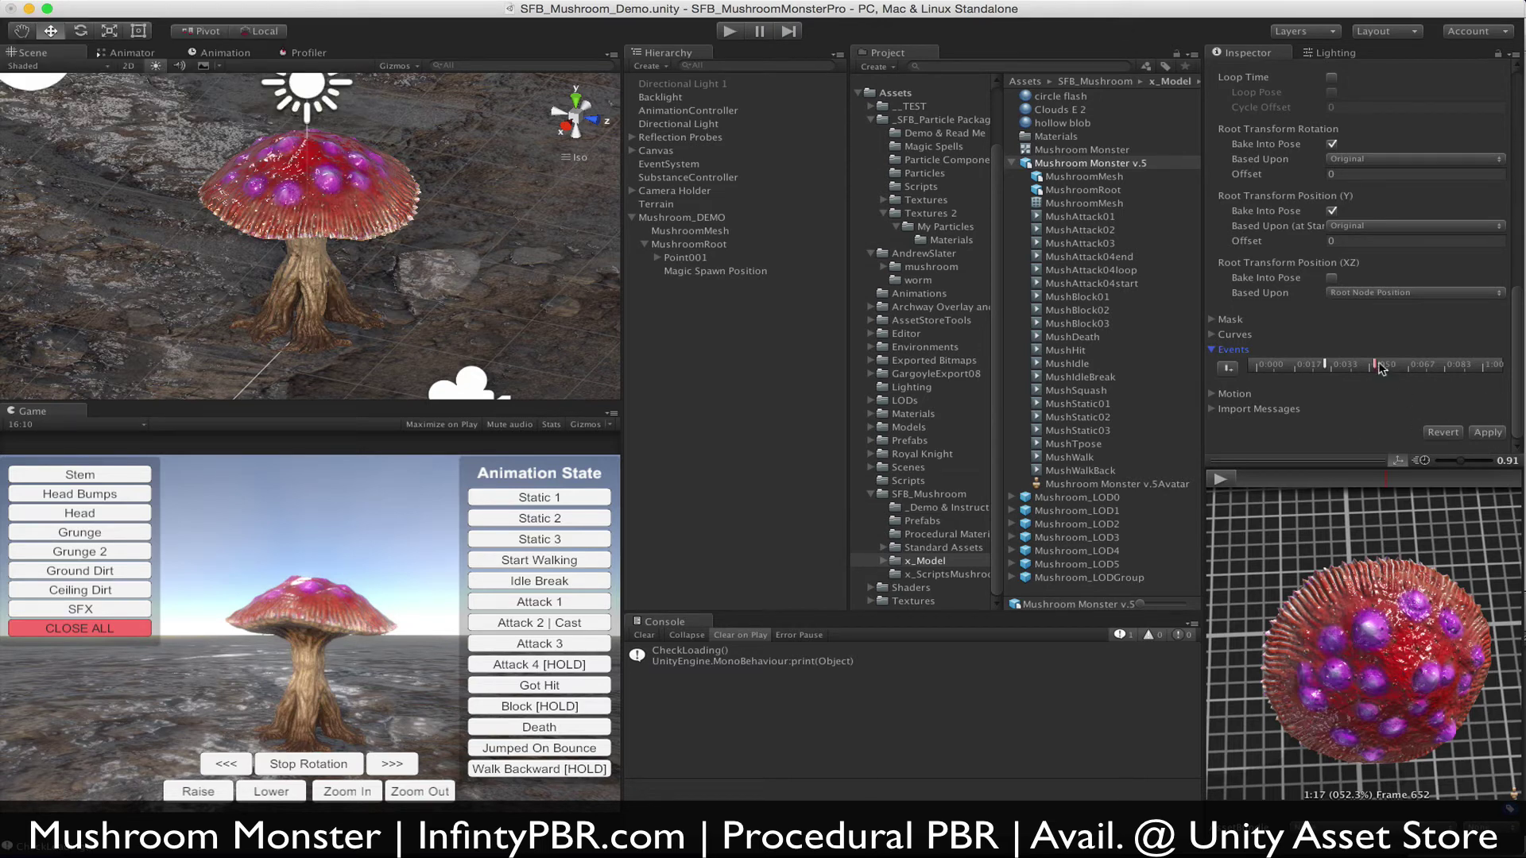
left_click(1436, 433)
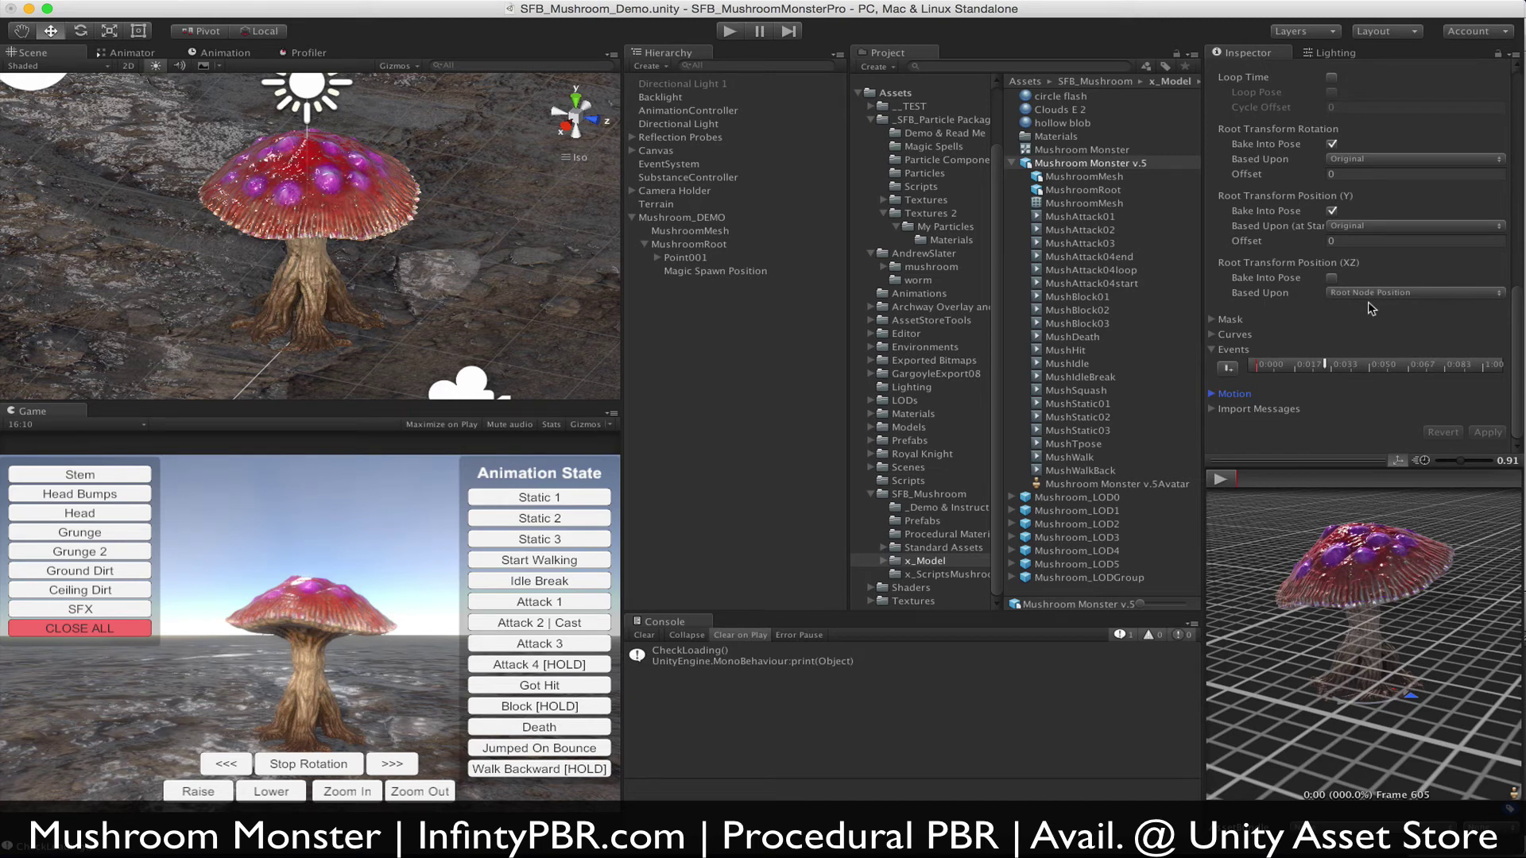
With Mushroom_DEMO selected, enter Play mode, zoom out, and trigger 'Attack 2 | Cast'.
left_click(715, 219)
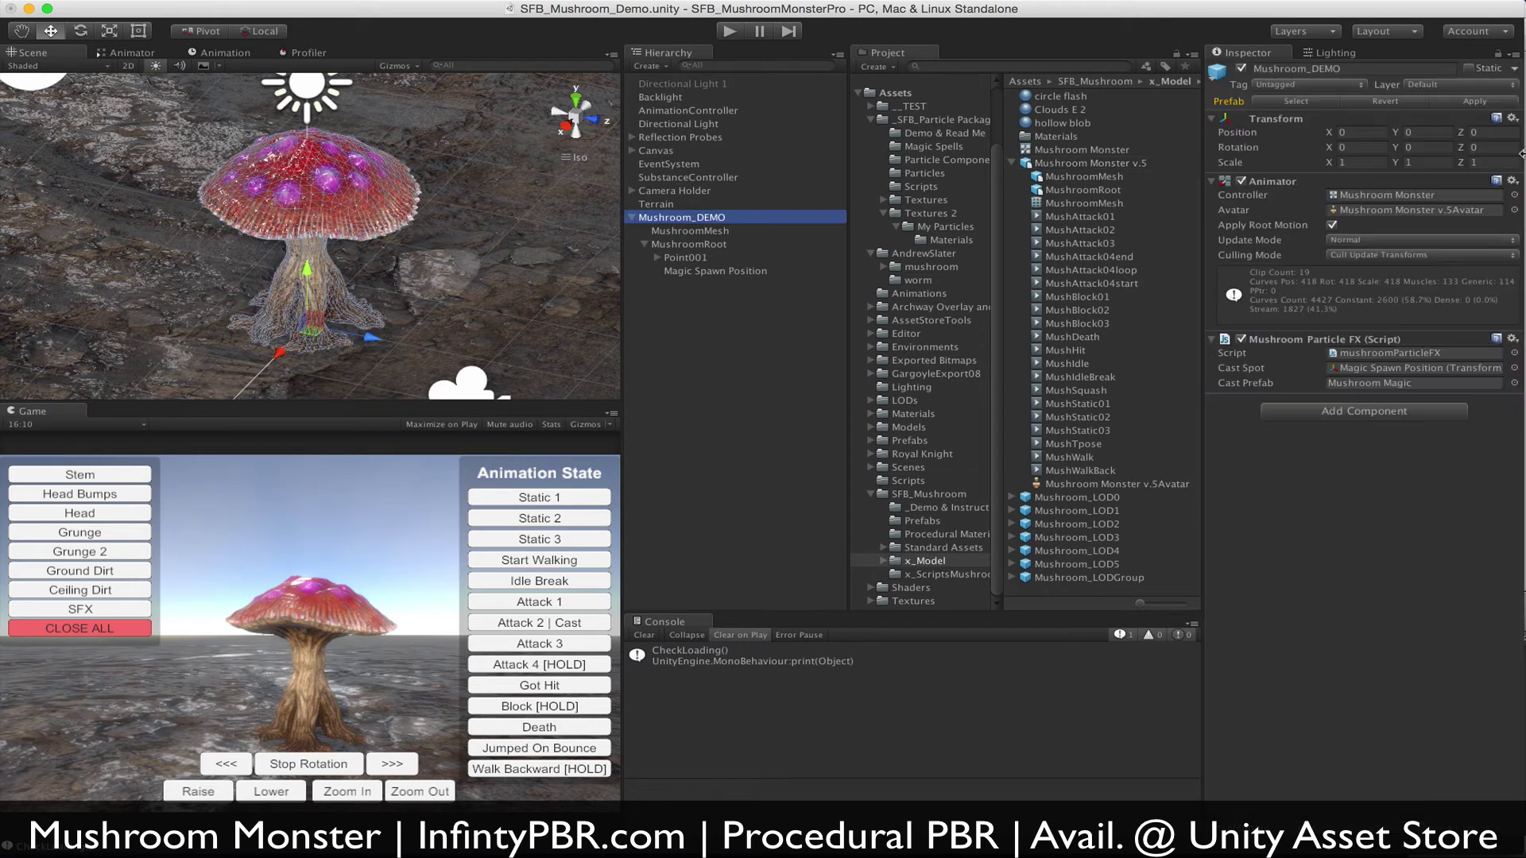
left_click(1433, 110)
left_click(711, 219)
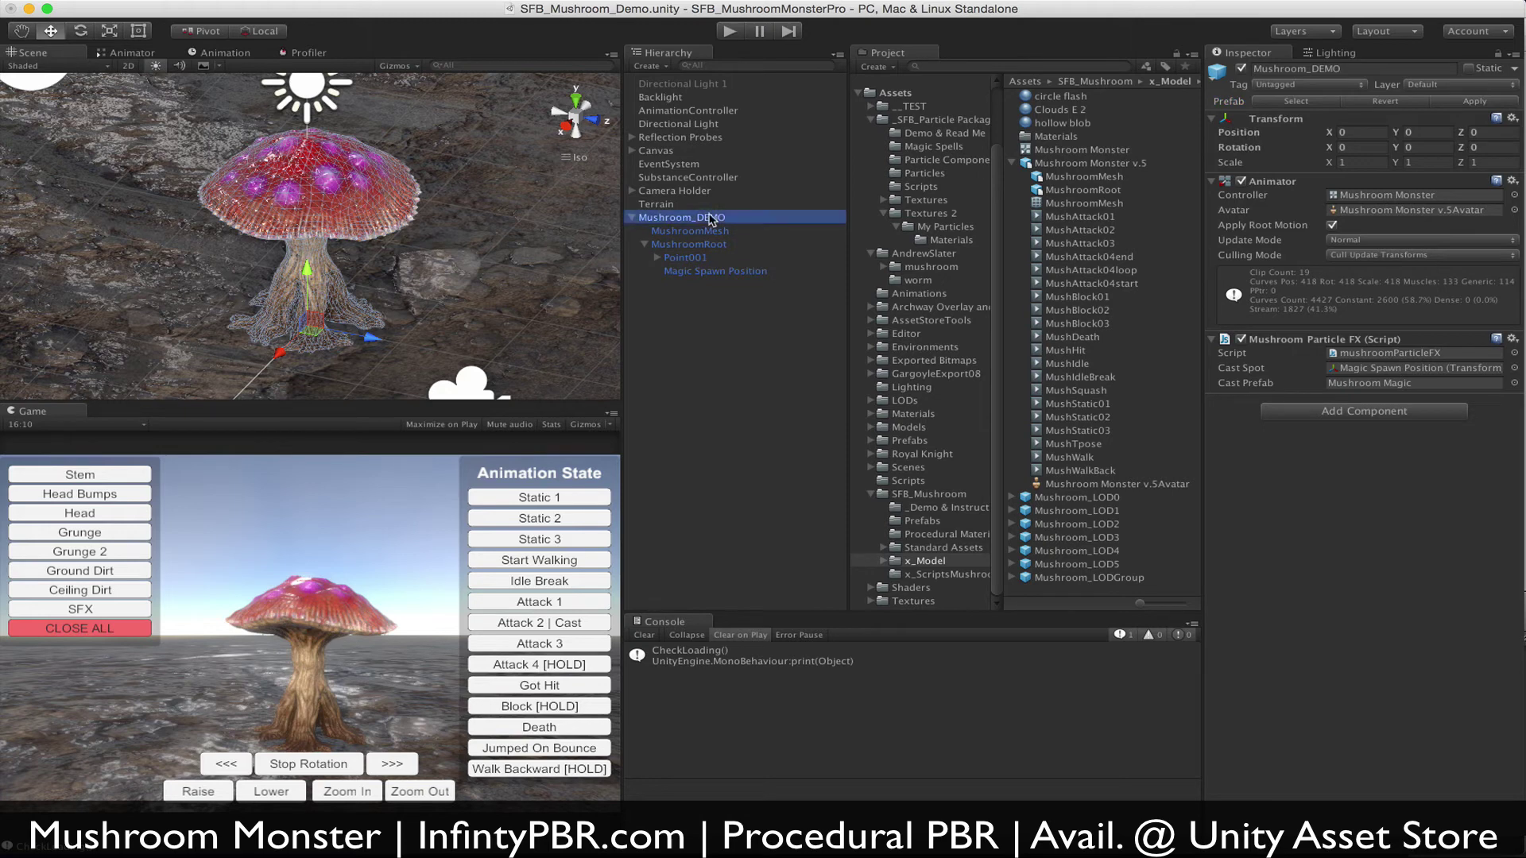
left_click(728, 32)
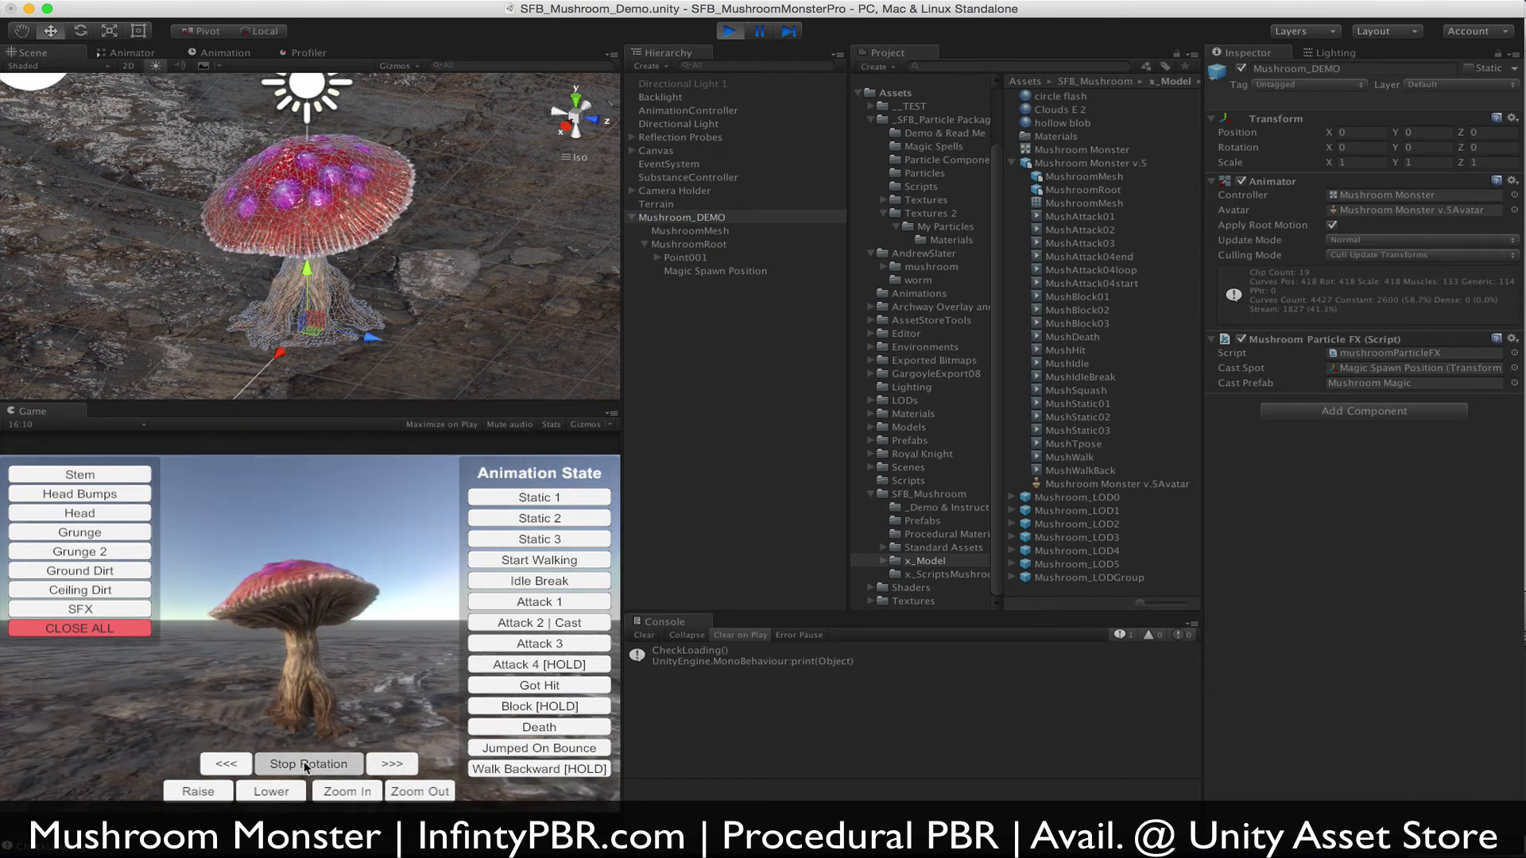
left_click(407, 791)
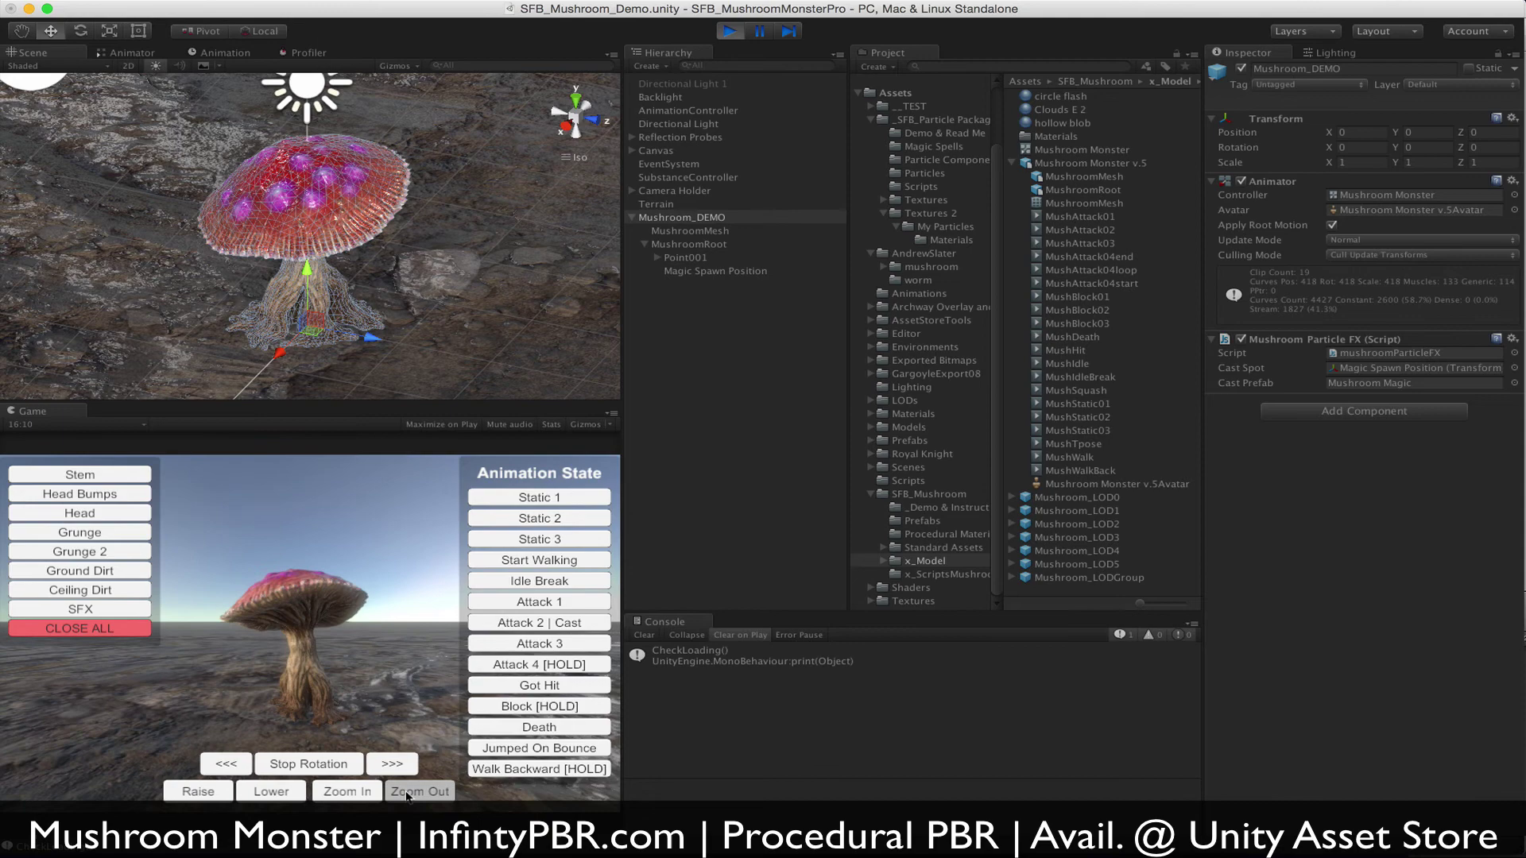
left_click(540, 624)
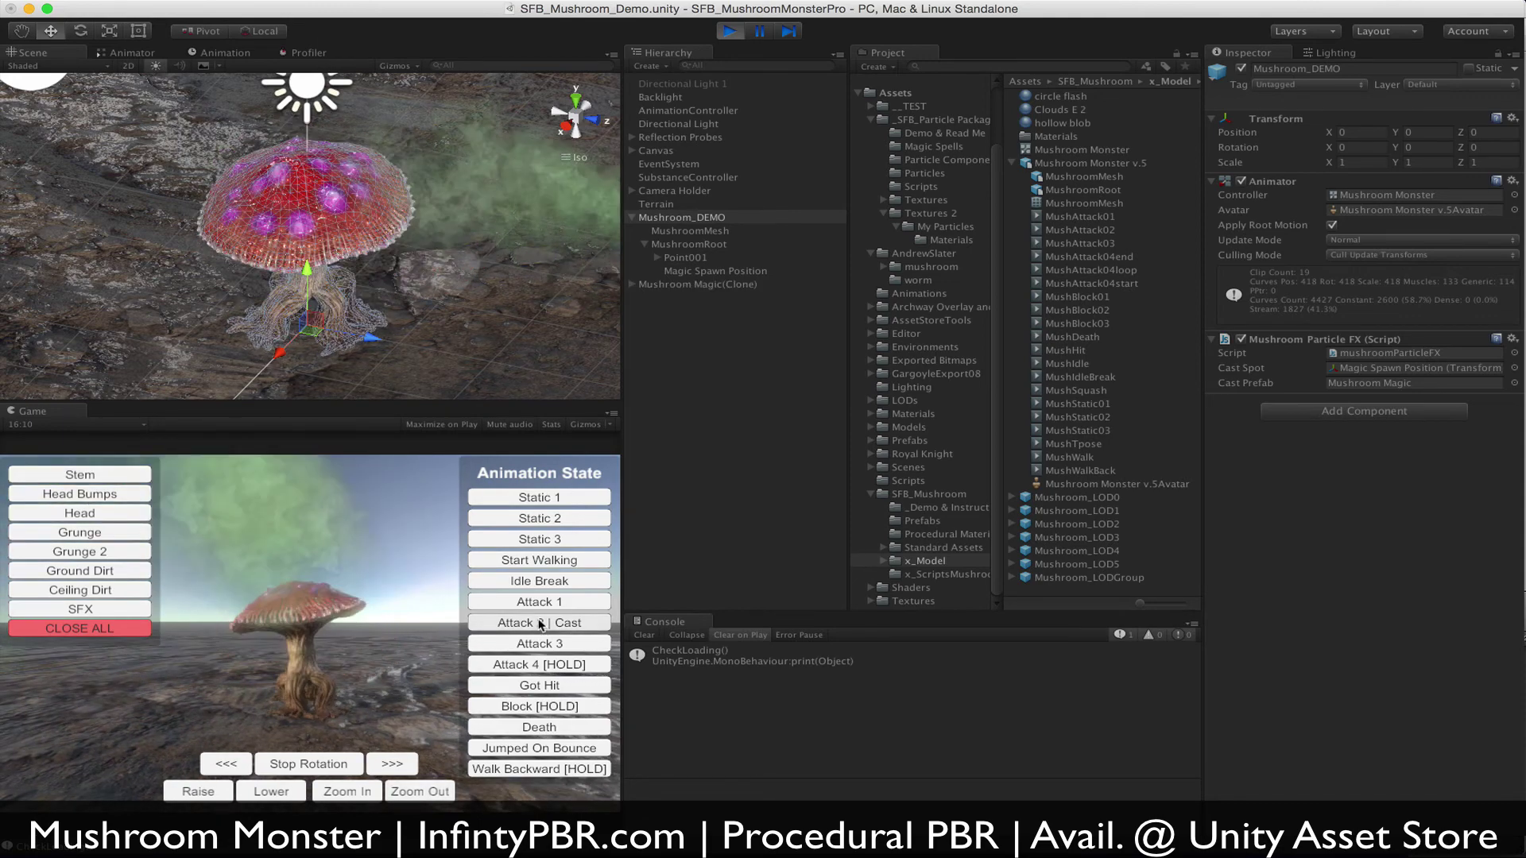
Frame the mushroom in the Scene view and trigger Attack 2 again to spawn Mushroom Magic(Clone).
scroll(322, 258, "down", 5)
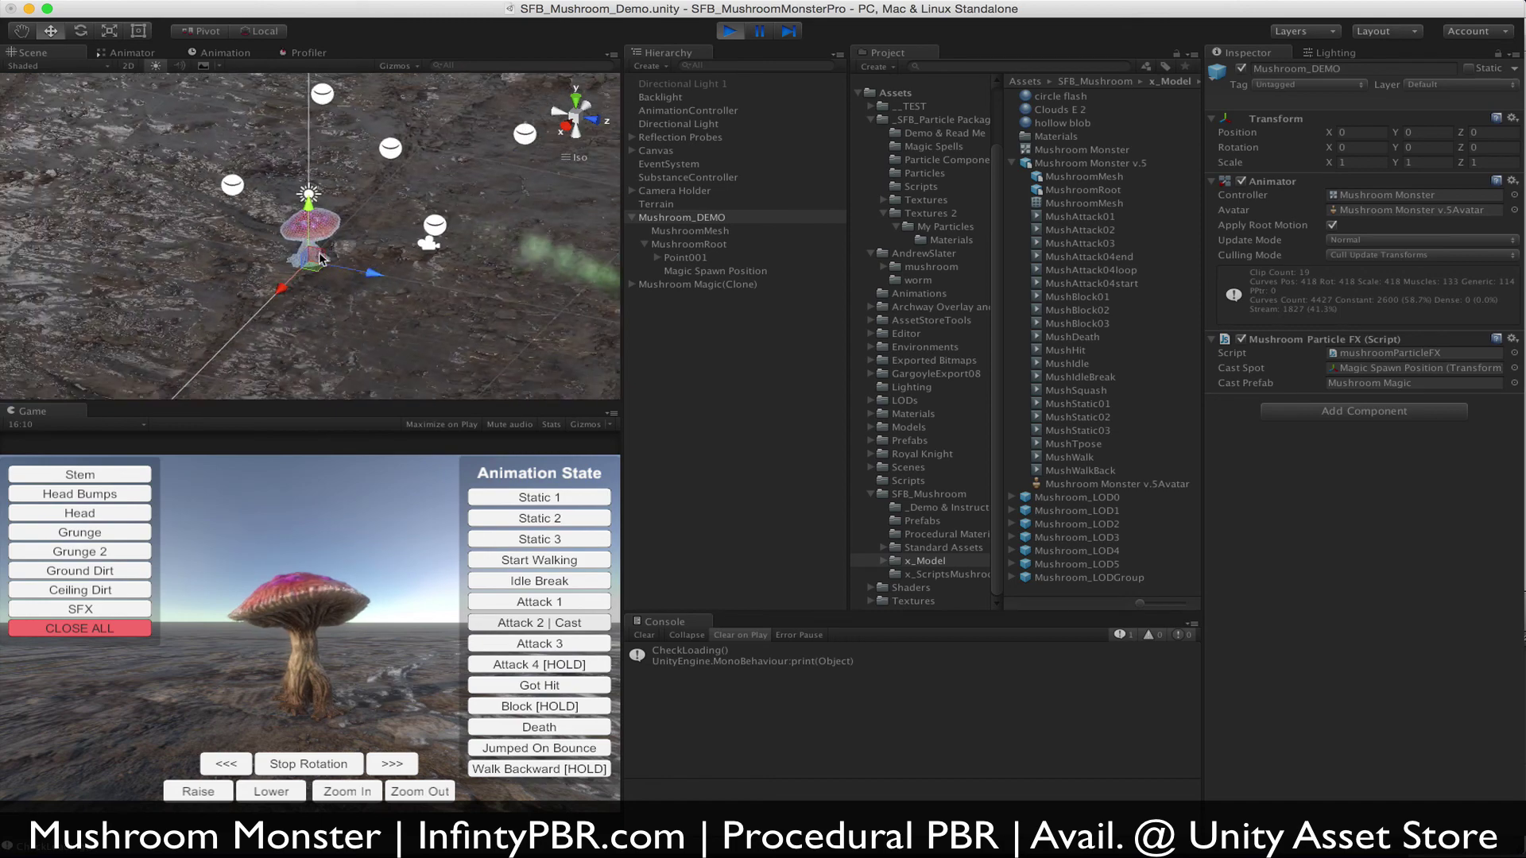
left_click_drag(322, 258, 852, 169, "alt")
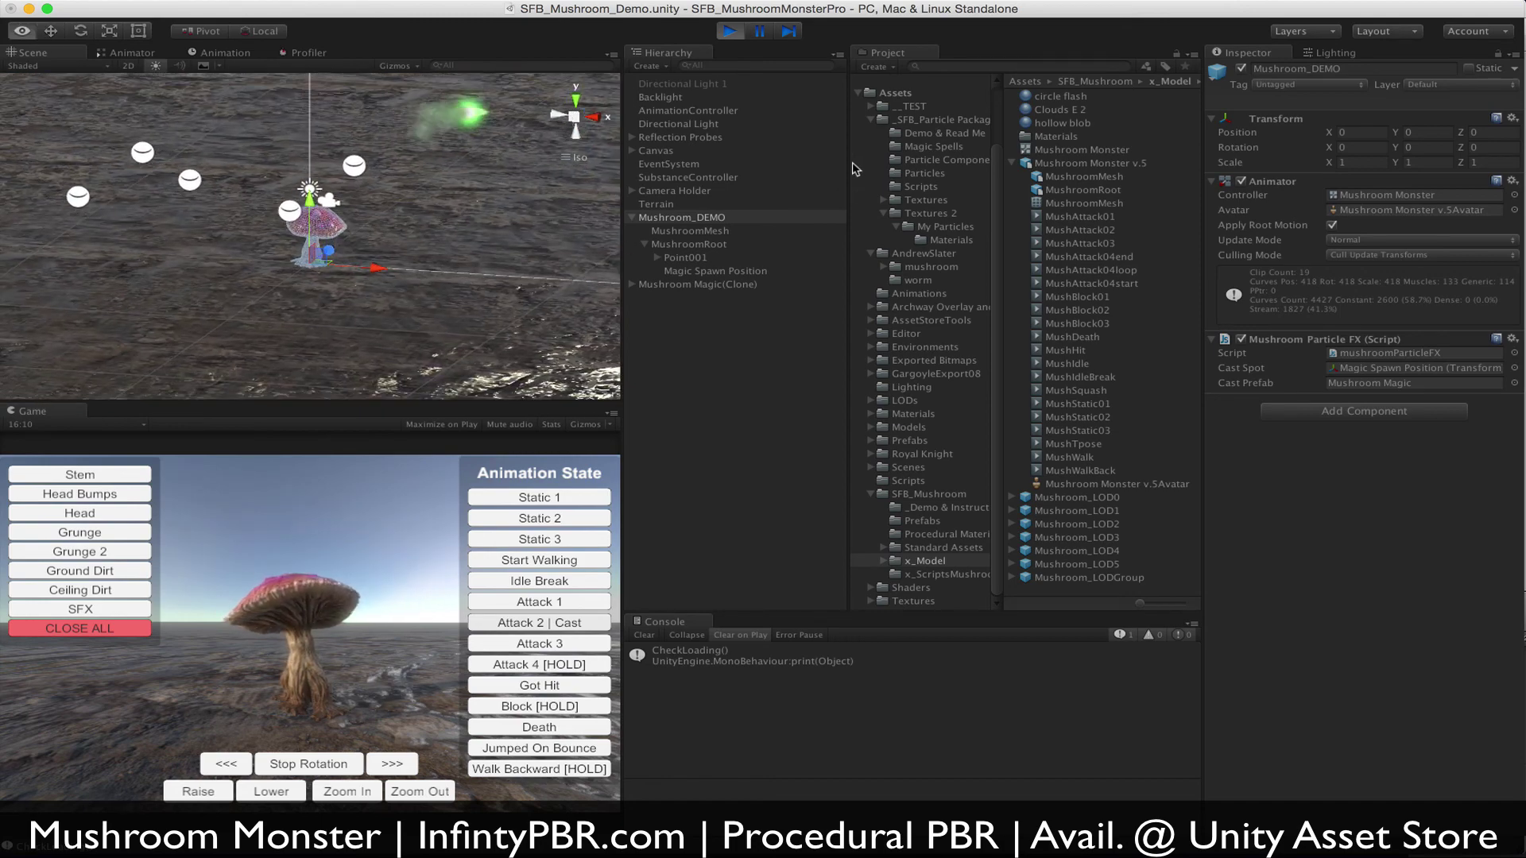
left_click(550, 626)
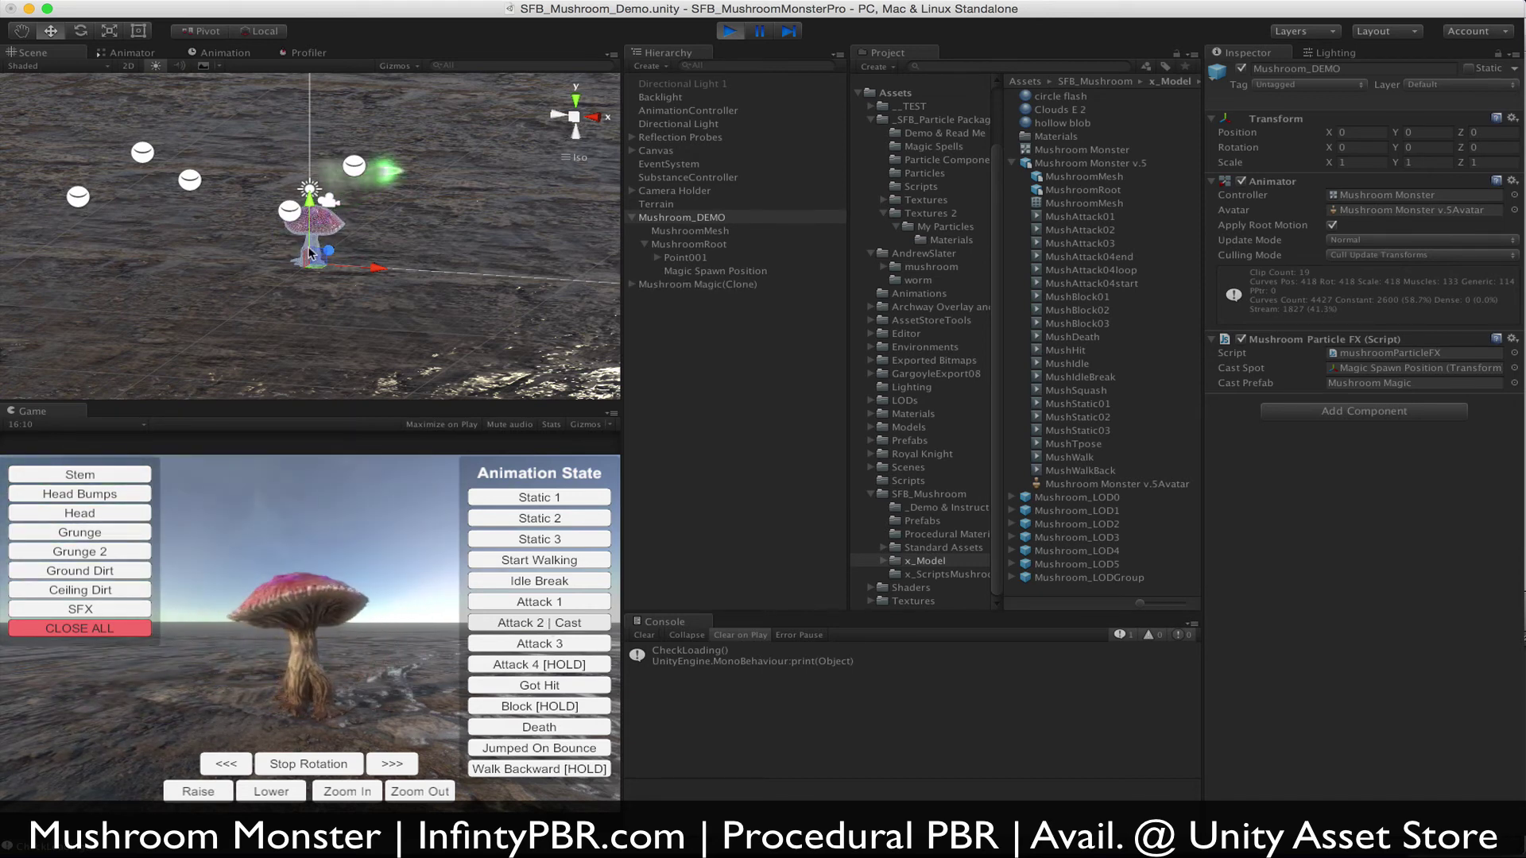
left_click(575, 118)
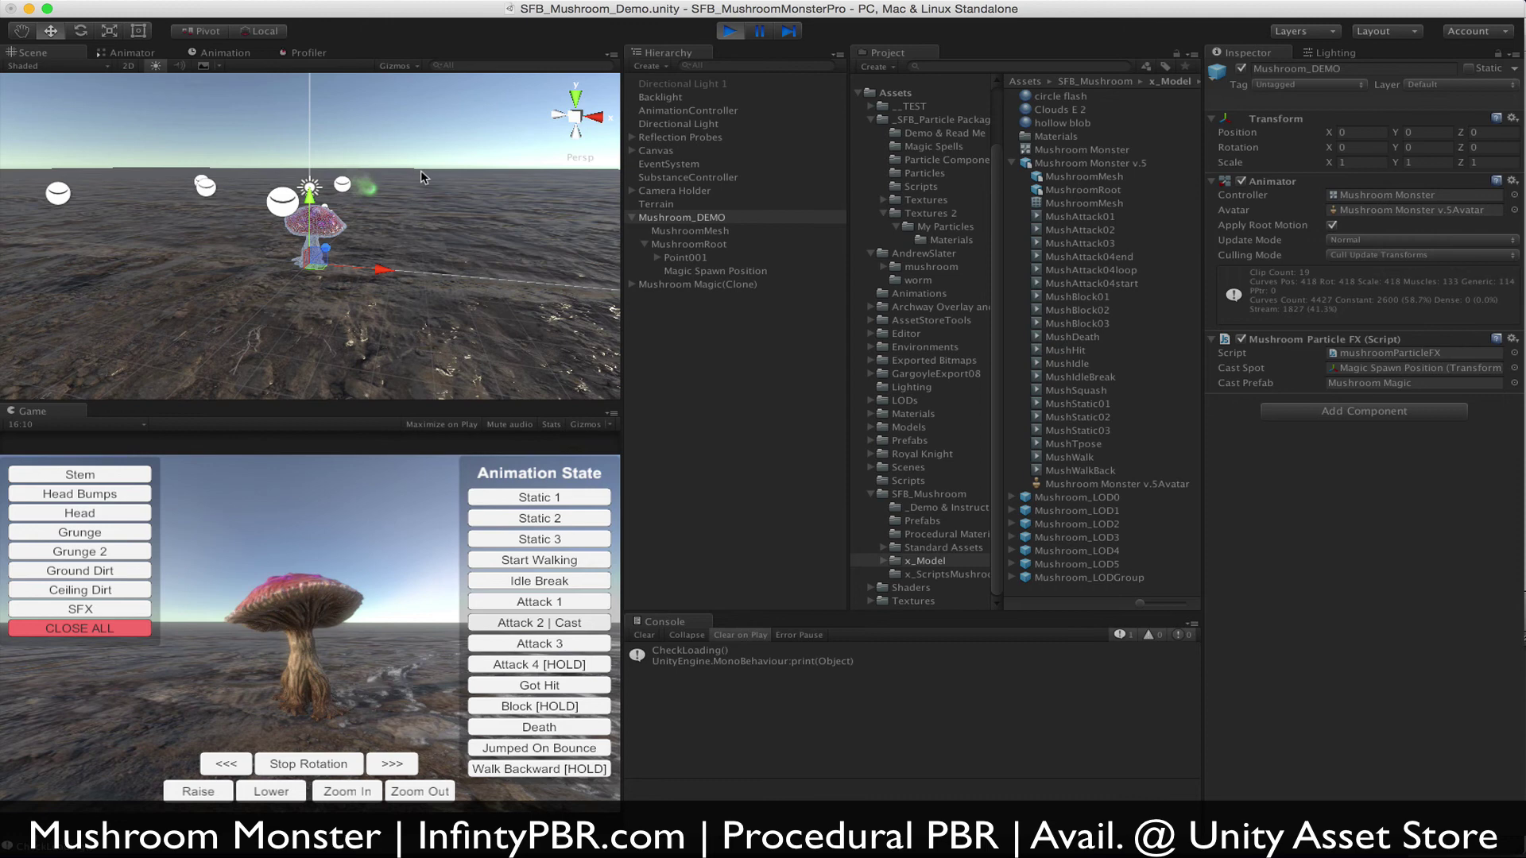
key("f")
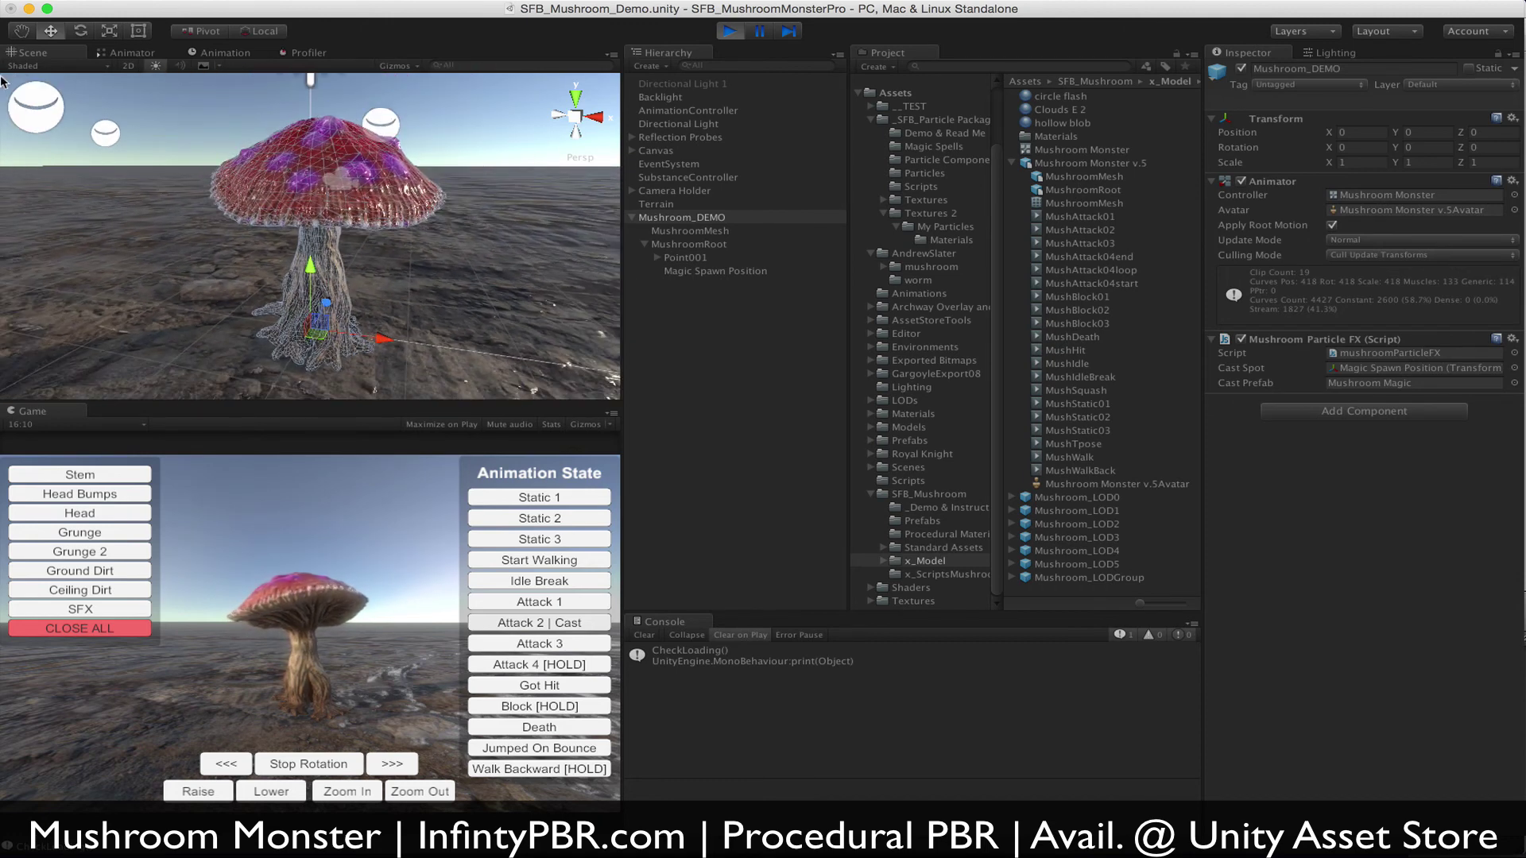
left_click_drag(449, 160, 379, 213)
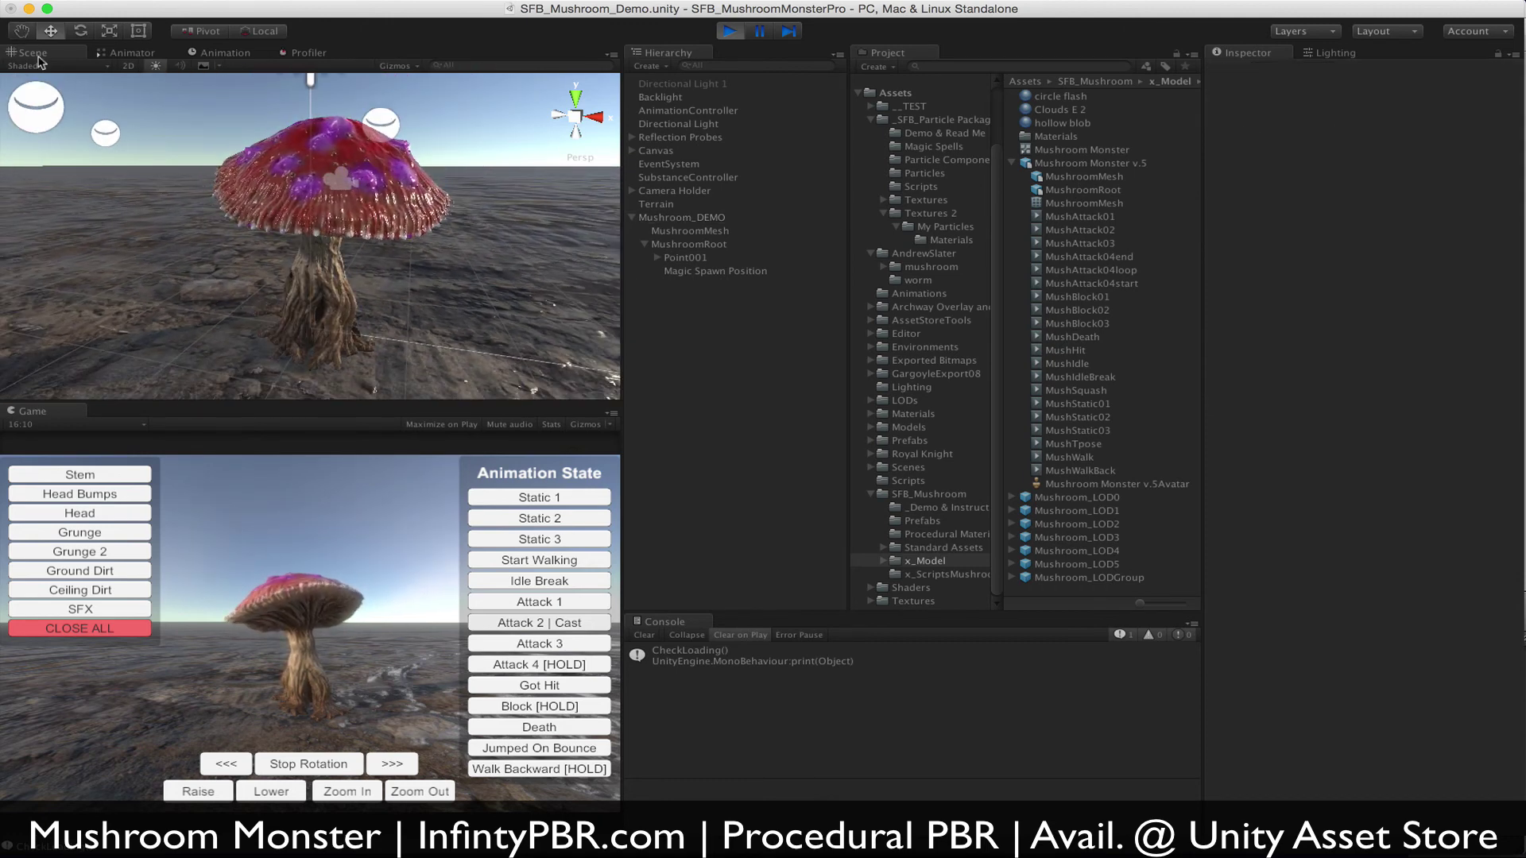
middle_click_drag(379, 208, 256, 225)
left_click_drag(257, 225, 288, 244, "alt")
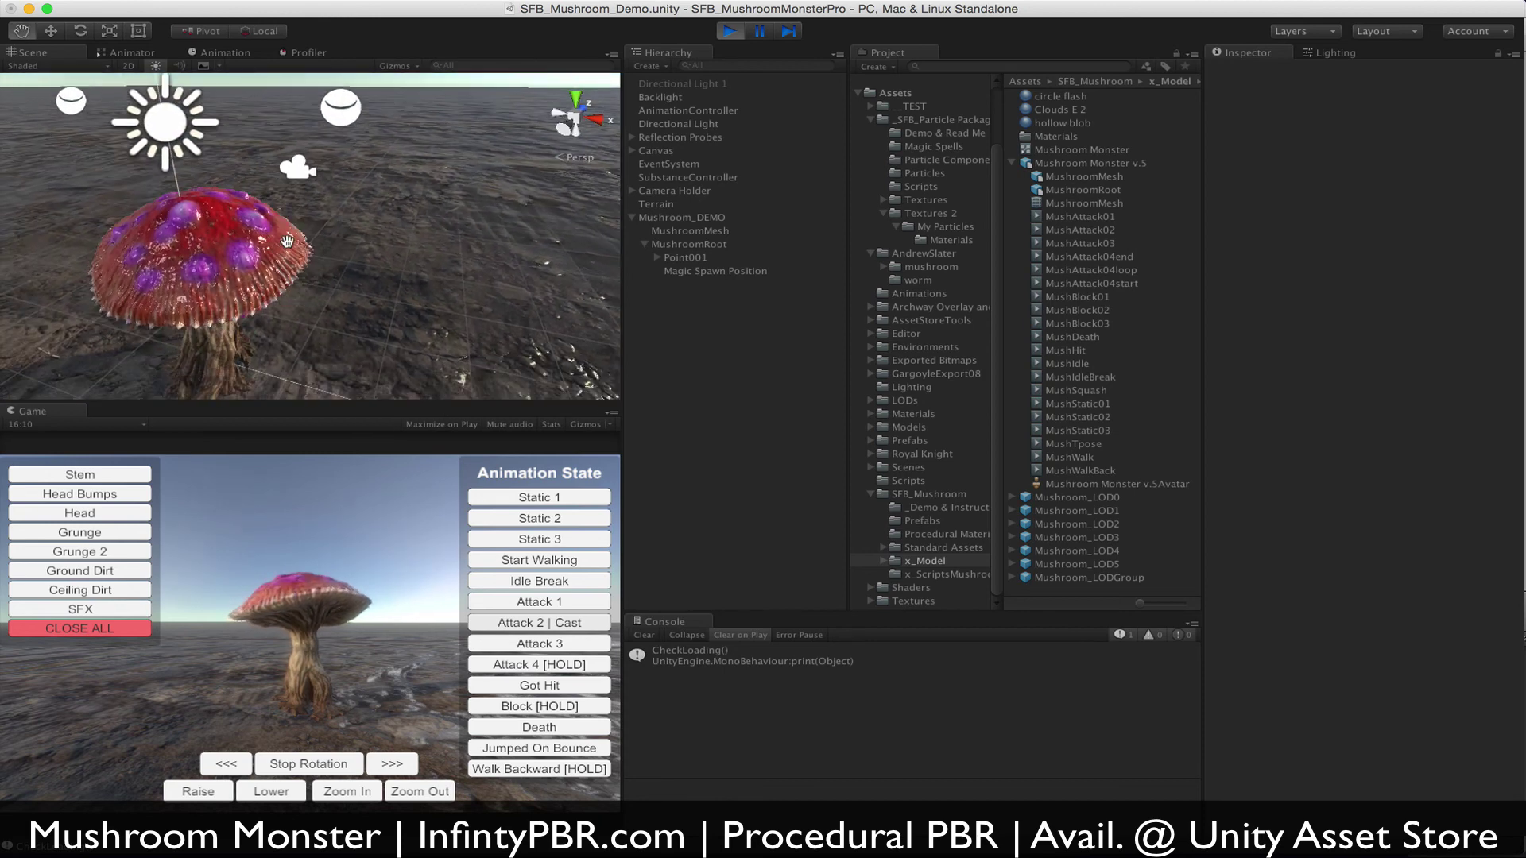
left_click(539, 624)
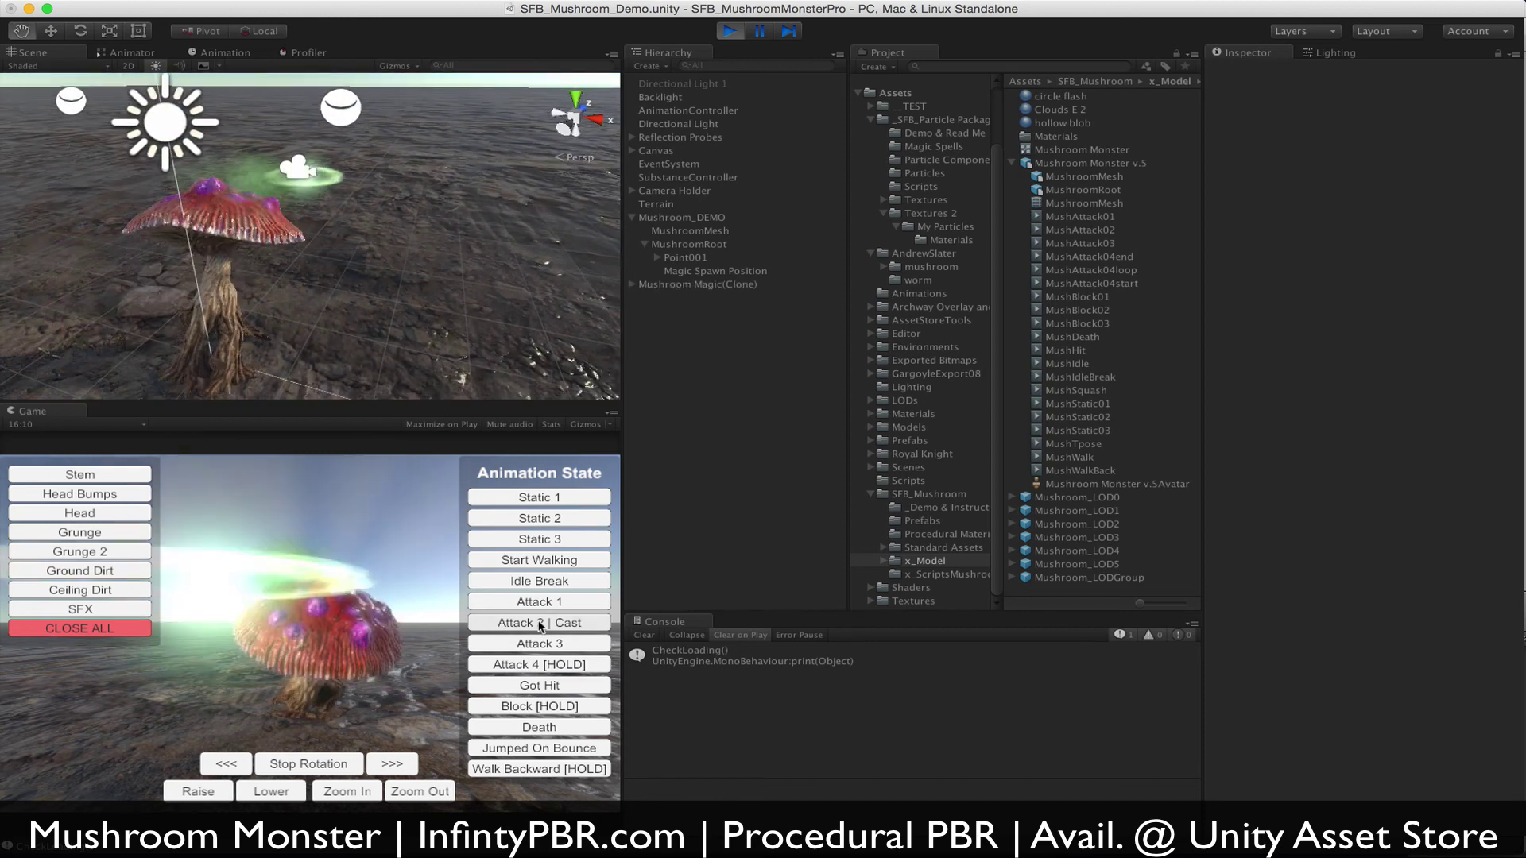